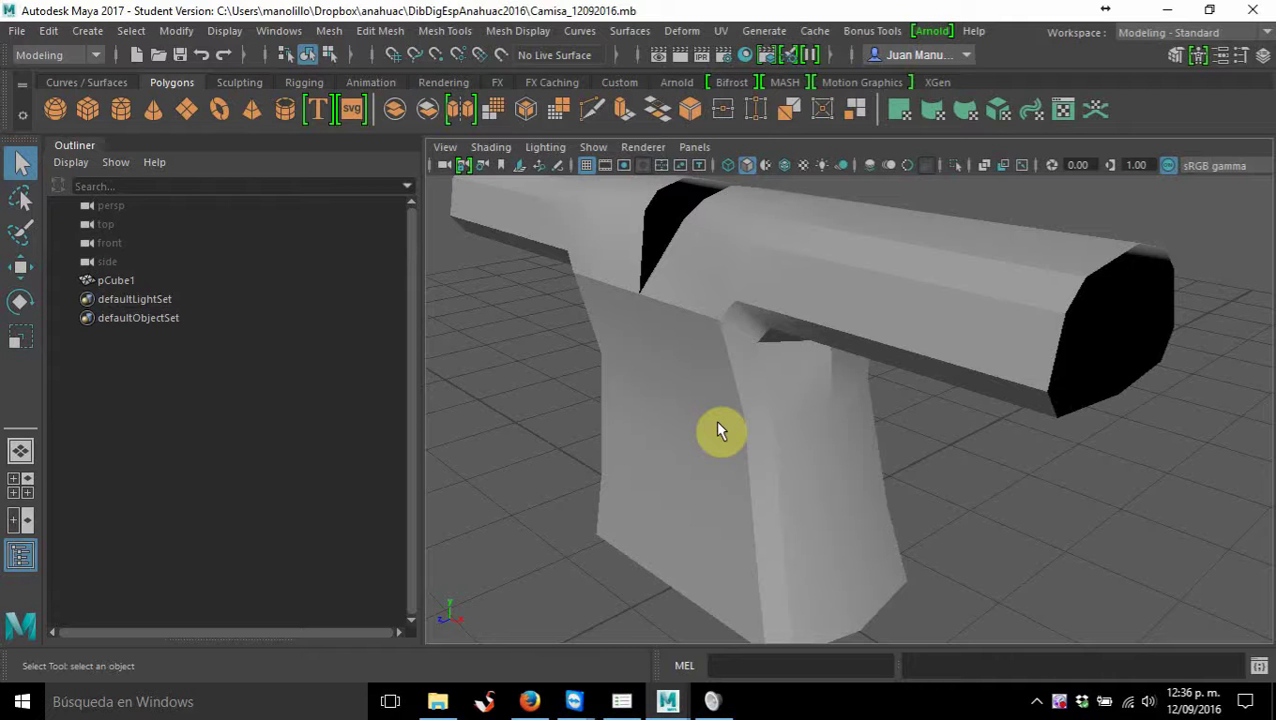
# Orbit and zoom around the shirt model, and briefly check the project folder in the file browser
pyautogui.scroll(3, 750, 370)
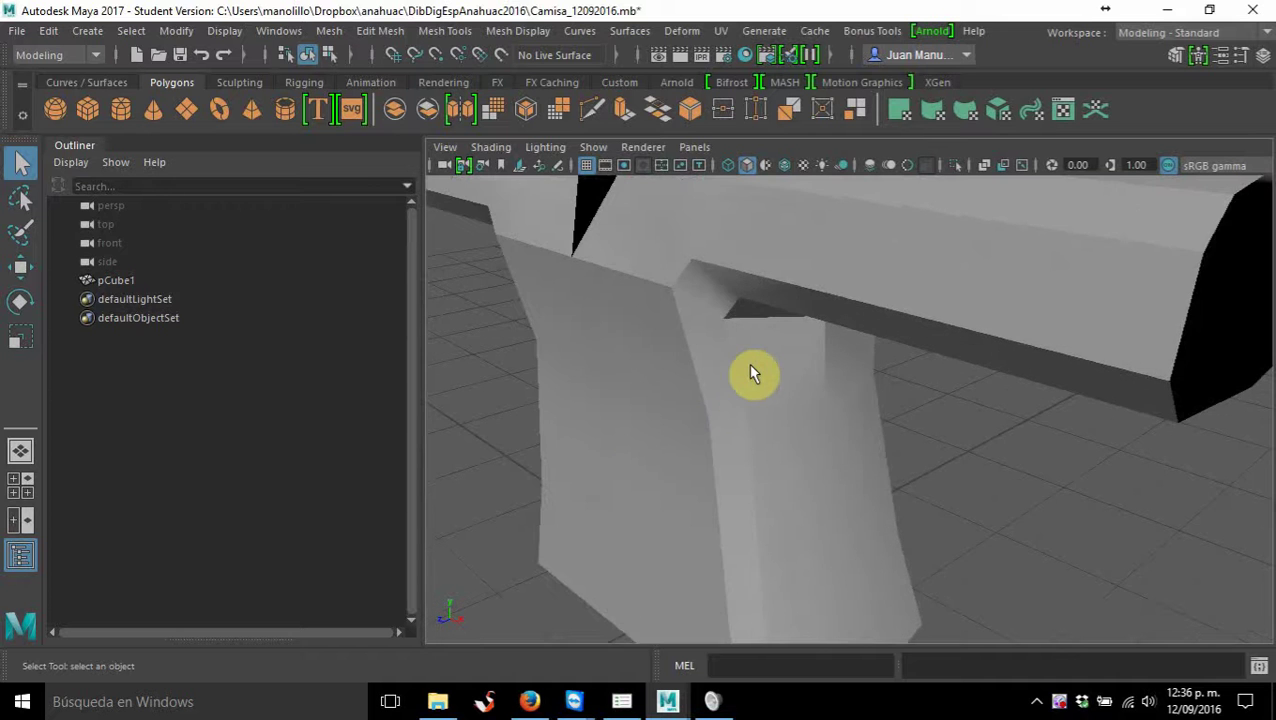
pyautogui.scroll(-5, 752, 372)
pyautogui.scroll(3, 752, 370)
pyautogui.keyDown('alt'); pyautogui.moveTo(752, 370); pyautogui.dragTo(777, 361); pyautogui.keyUp('alt')
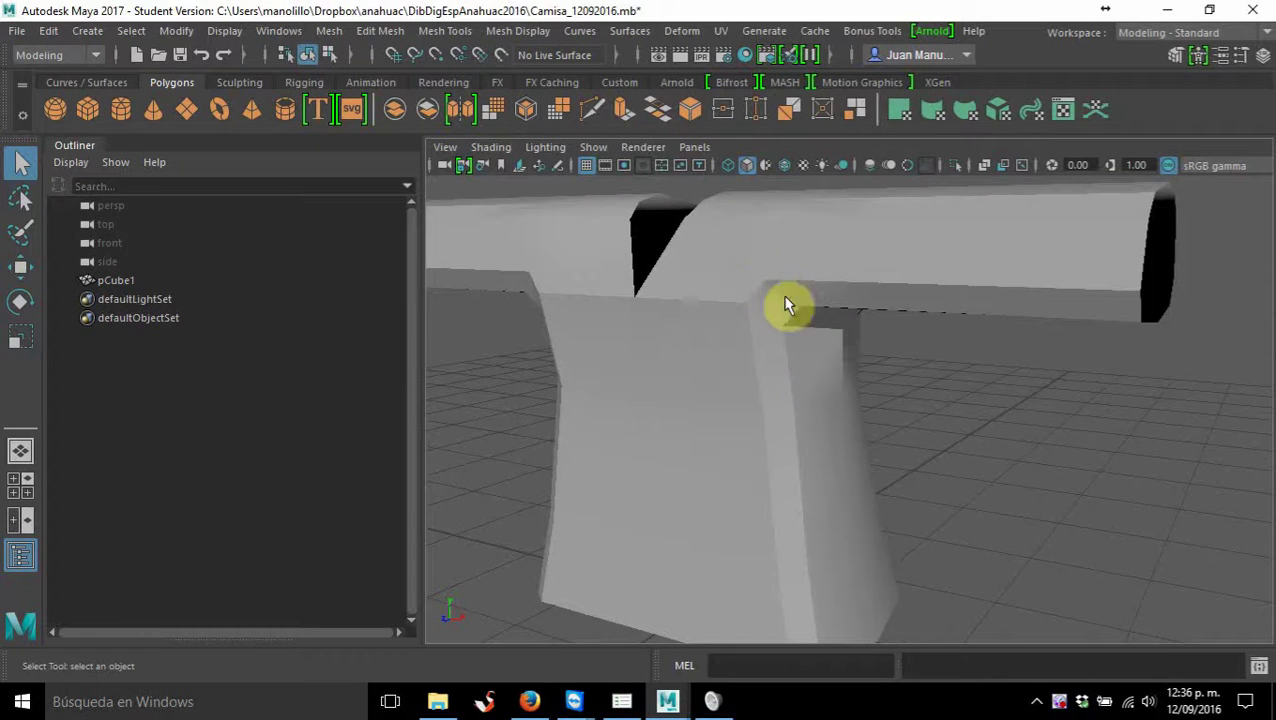
pyautogui.moveTo(792, 305)
pyautogui.keyDown('alt'); pyautogui.mouseDown()
pyautogui.moveTo(766, 323)
pyautogui.moveTo(726, 276)
pyautogui.mouseUp(); pyautogui.keyUp('alt')
pyautogui.moveTo(726, 276)
pyautogui.keyDown('alt'); pyautogui.mouseDown(button='middle')
pyautogui.moveTo(783, 288)
pyautogui.moveTo(785, 305)
pyautogui.moveTo(770, 303)
pyautogui.mouseUp(button='middle'); pyautogui.keyUp('alt')
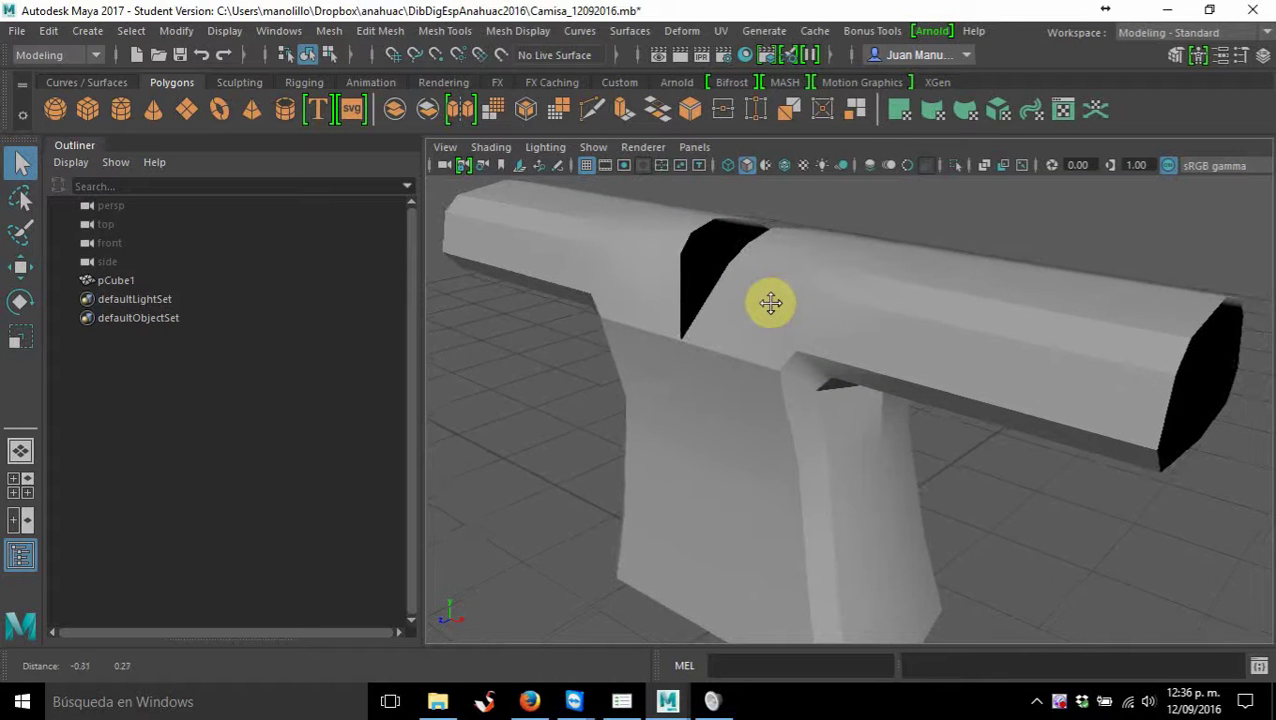
pyautogui.moveTo(778, 322)
pyautogui.keyDown('alt'); pyautogui.mouseDown()
pyautogui.moveTo(797, 327)
pyautogui.moveTo(792, 305)
pyautogui.moveTo(745, 307)
pyautogui.moveTo(769, 324)
pyautogui.mouseUp(); pyautogui.keyUp('alt')
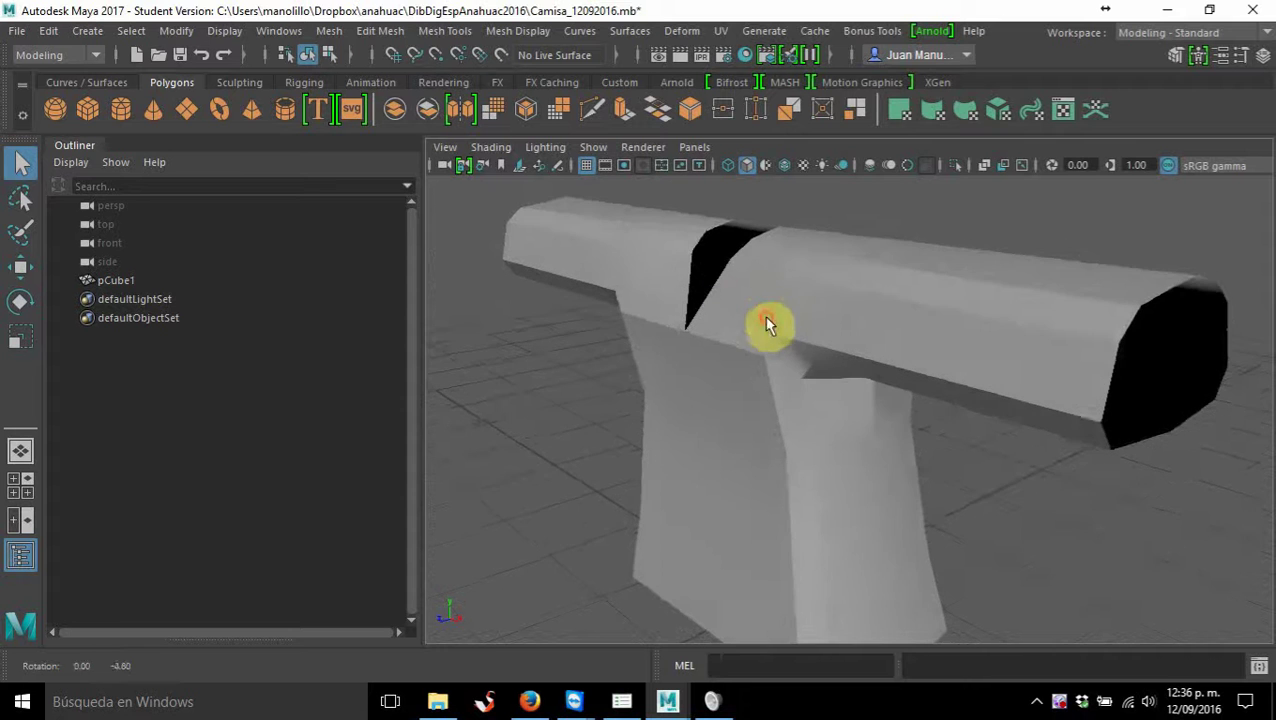
pyautogui.keyDown('alt'); pyautogui.moveTo(769, 324); pyautogui.dragTo(755, 302, button='middle'); pyautogui.keyUp('alt')
pyautogui.moveTo(763, 310)
pyautogui.keyDown('alt'); pyautogui.mouseDown(button='right')
pyautogui.moveTo(760, 333)
pyautogui.moveTo(761, 255)
pyautogui.moveTo(763, 271)
pyautogui.mouseUp(button='right'); pyautogui.keyUp('alt')
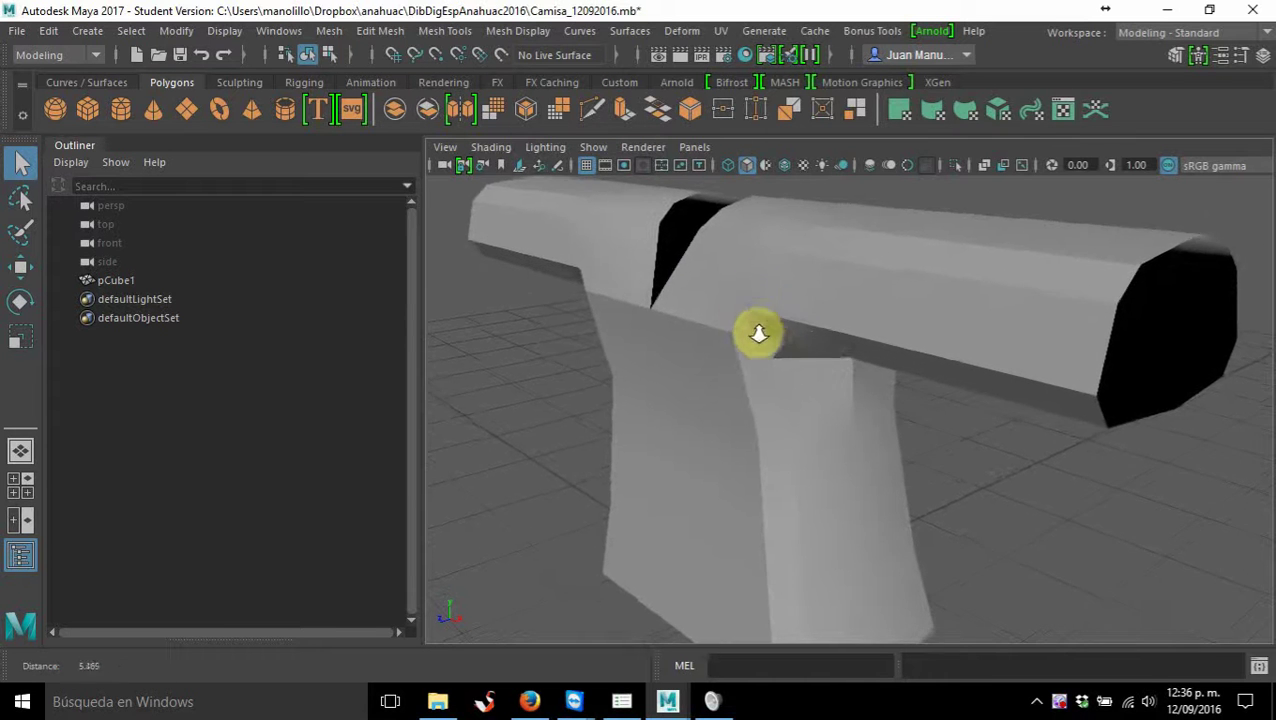
pyautogui.keyDown('alt'); pyautogui.moveTo(763, 271); pyautogui.dragTo(758, 288, button='middle'); pyautogui.keyUp('alt')
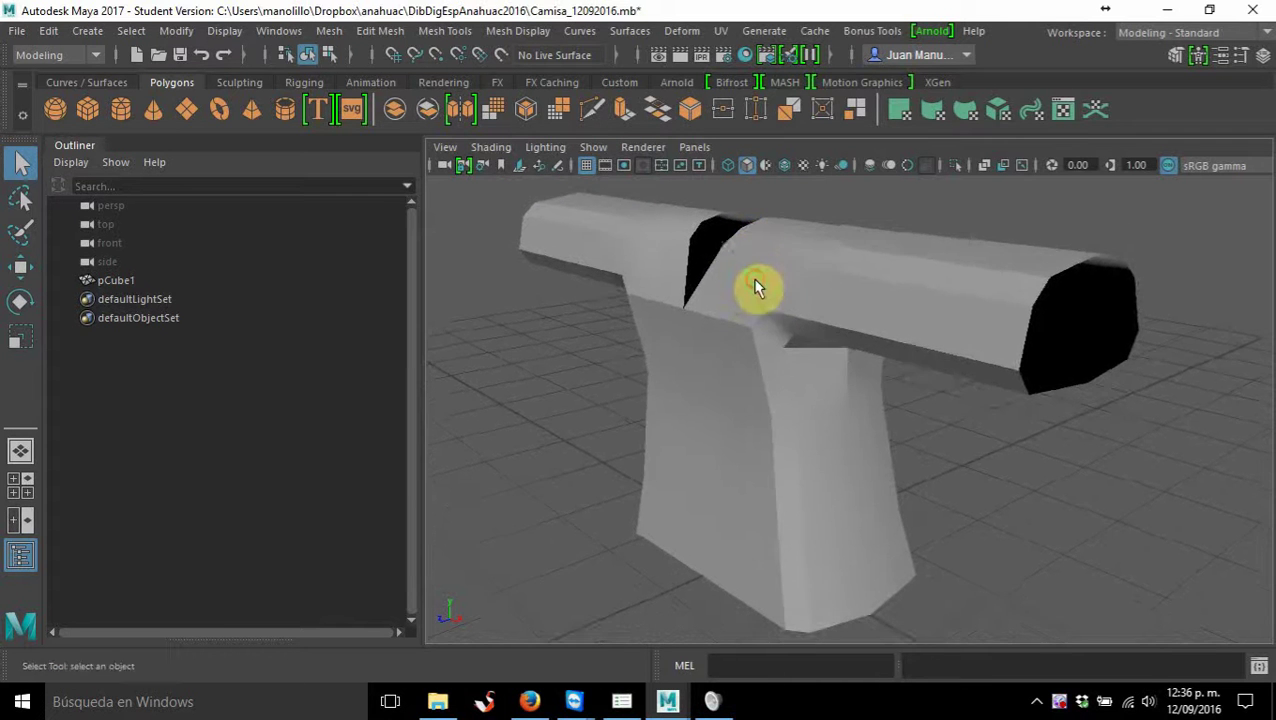
pyautogui.keyDown('alt'); pyautogui.moveTo(758, 288); pyautogui.dragTo(773, 298); pyautogui.keyUp('alt')
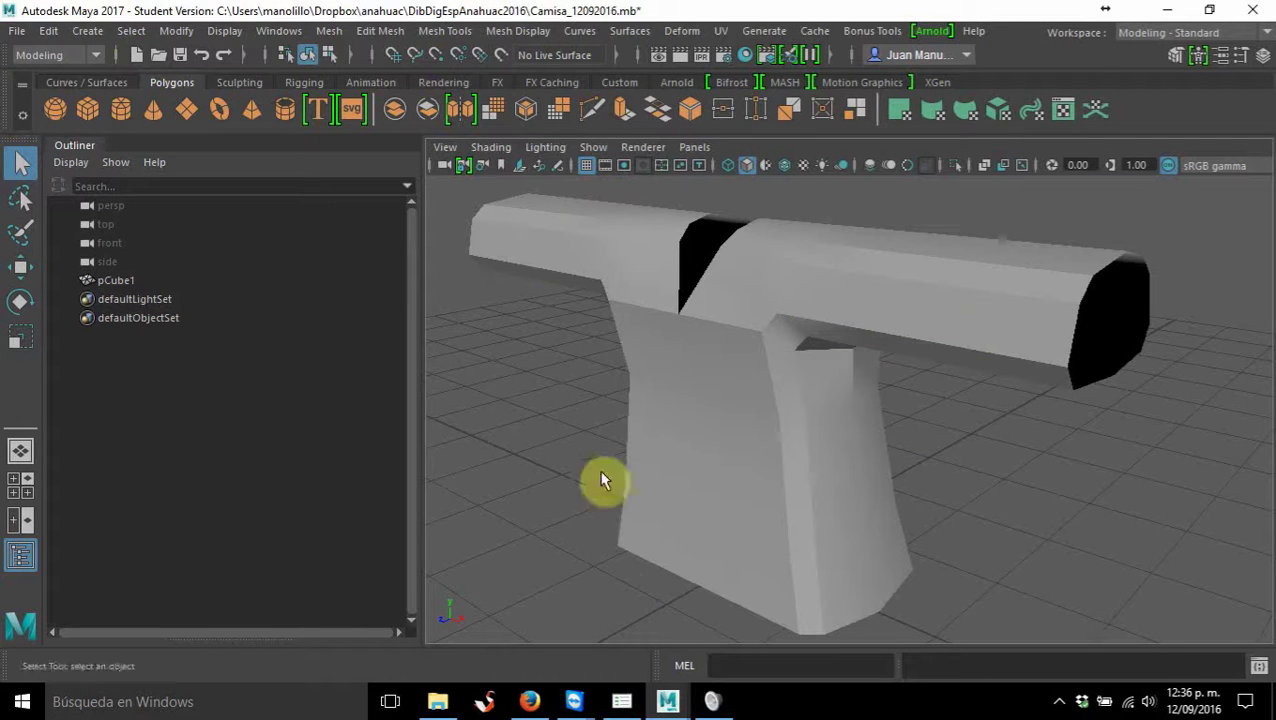
pyautogui.click(423, 710)
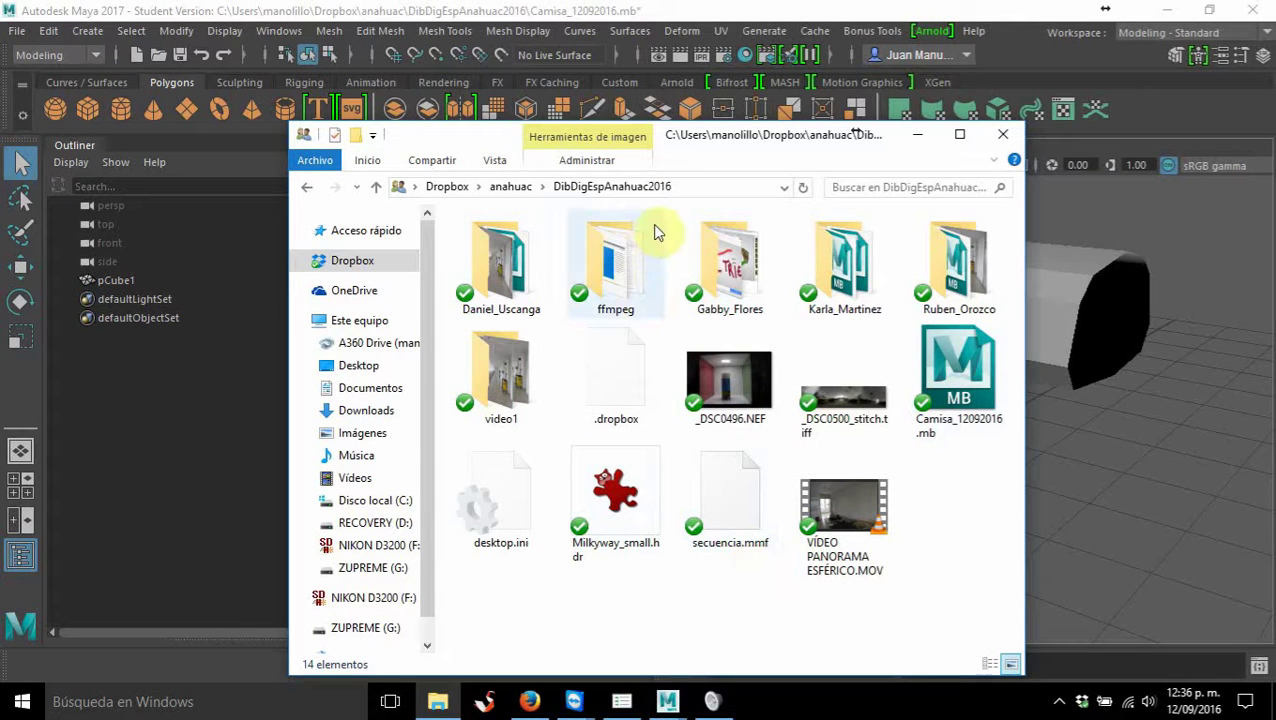
pyautogui.click(640, 8)
# Turn on Wireframe on Shaded so the shirt's polygon edges show over its surface
pyautogui.keyDown('alt'); pyautogui.moveTo(769, 276); pyautogui.dragTo(726, 264, button='middle'); pyautogui.keyUp('alt')
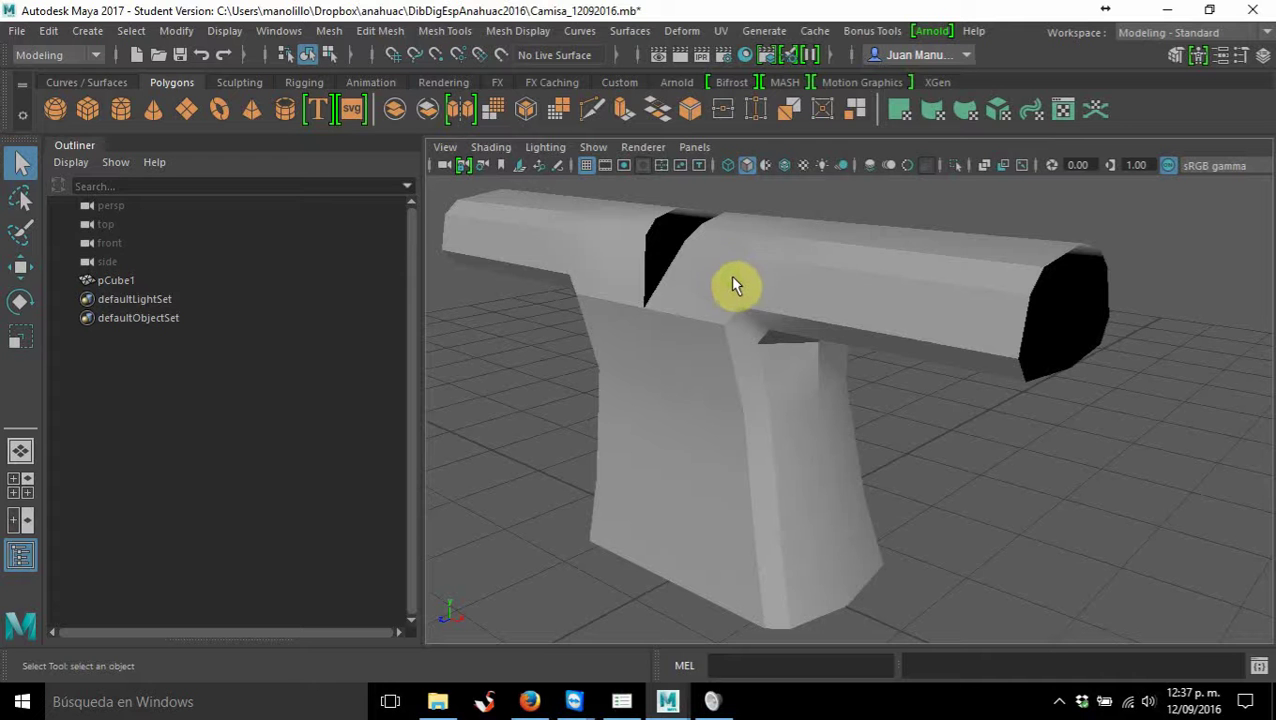
pyautogui.click(489, 147)
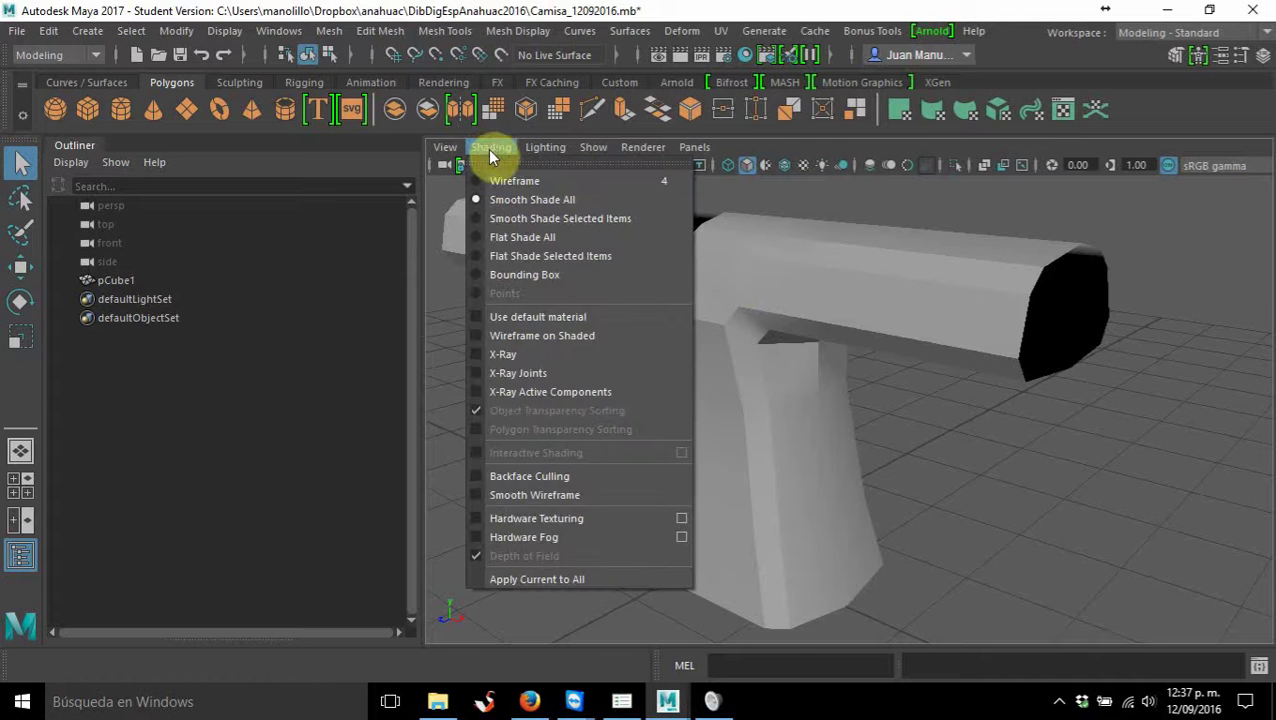
pyautogui.click(500, 338)
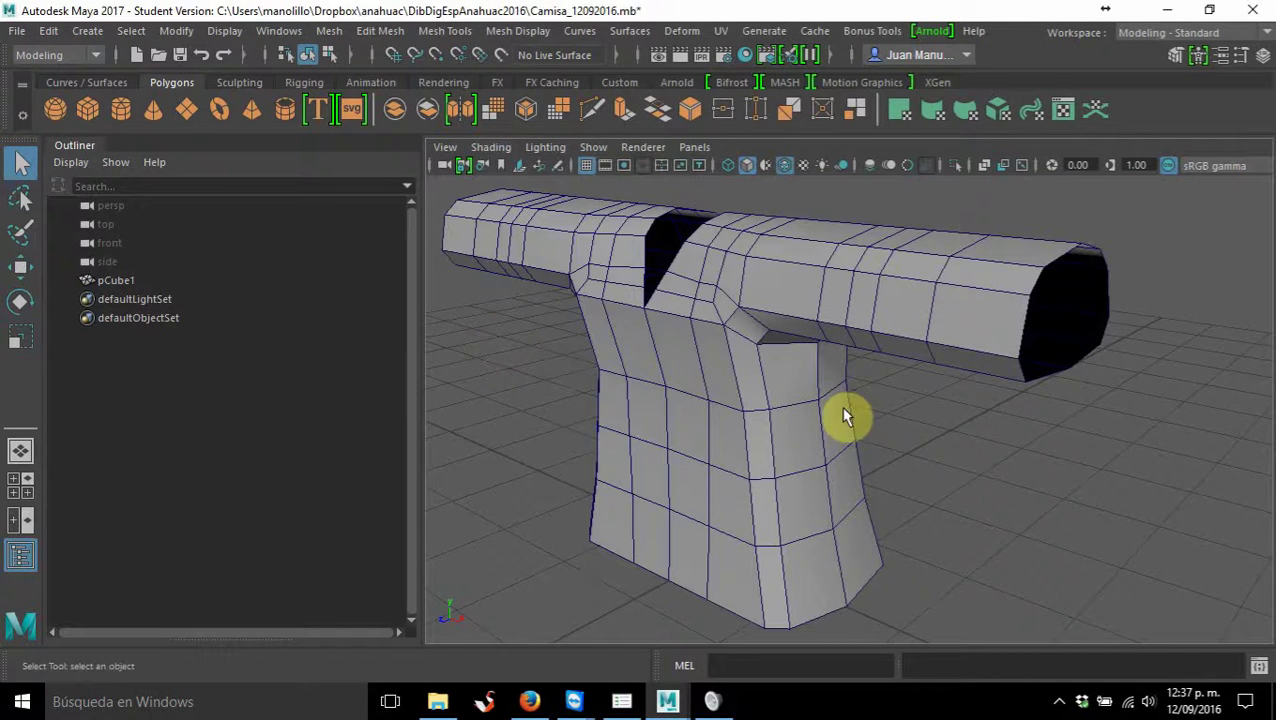
pyautogui.moveTo(766, 399)
pyautogui.keyDown('alt'); pyautogui.mouseDown()
pyautogui.moveTo(823, 383)
pyautogui.moveTo(769, 393)
pyautogui.moveTo(749, 416)
pyautogui.moveTo(763, 418)
pyautogui.moveTo(755, 322)
pyautogui.moveTo(795, 330)
pyautogui.mouseUp(); pyautogui.keyUp('alt')
# Switch to the UV Editing workspace and close the Attribute Editor and Tool Settings panels
pyautogui.click(1166, 36)
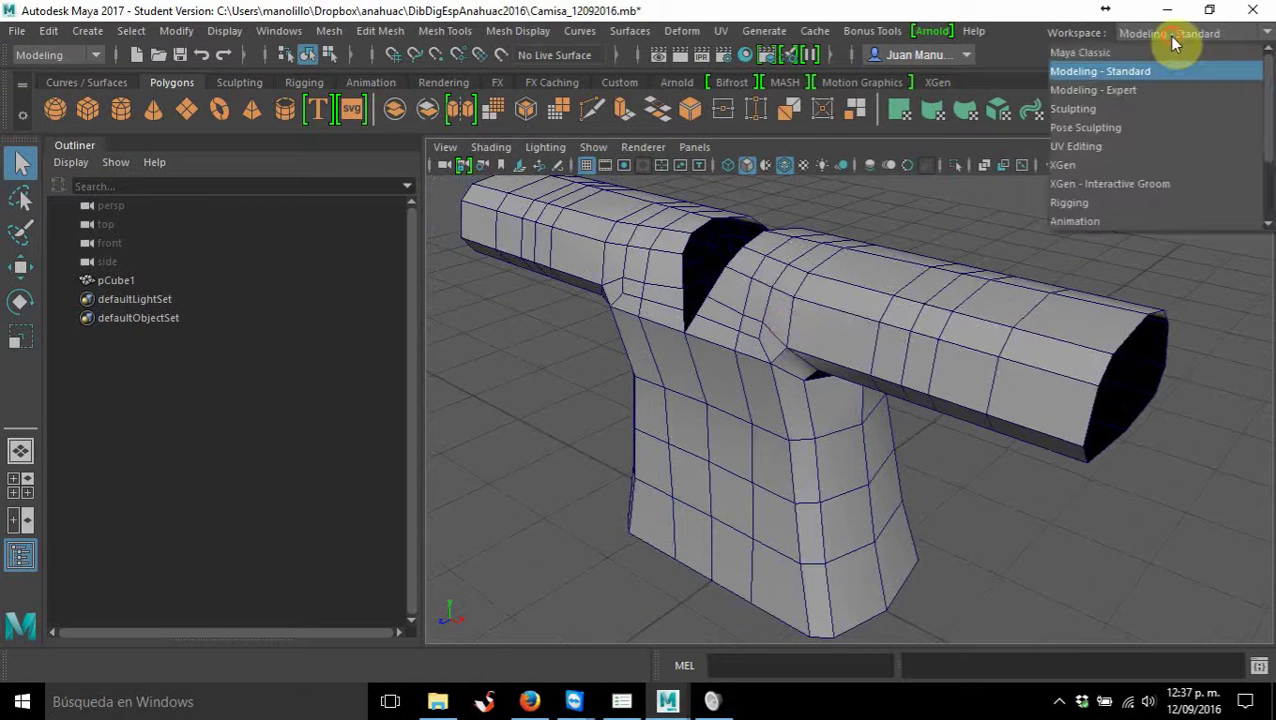
pyautogui.click(1096, 150)
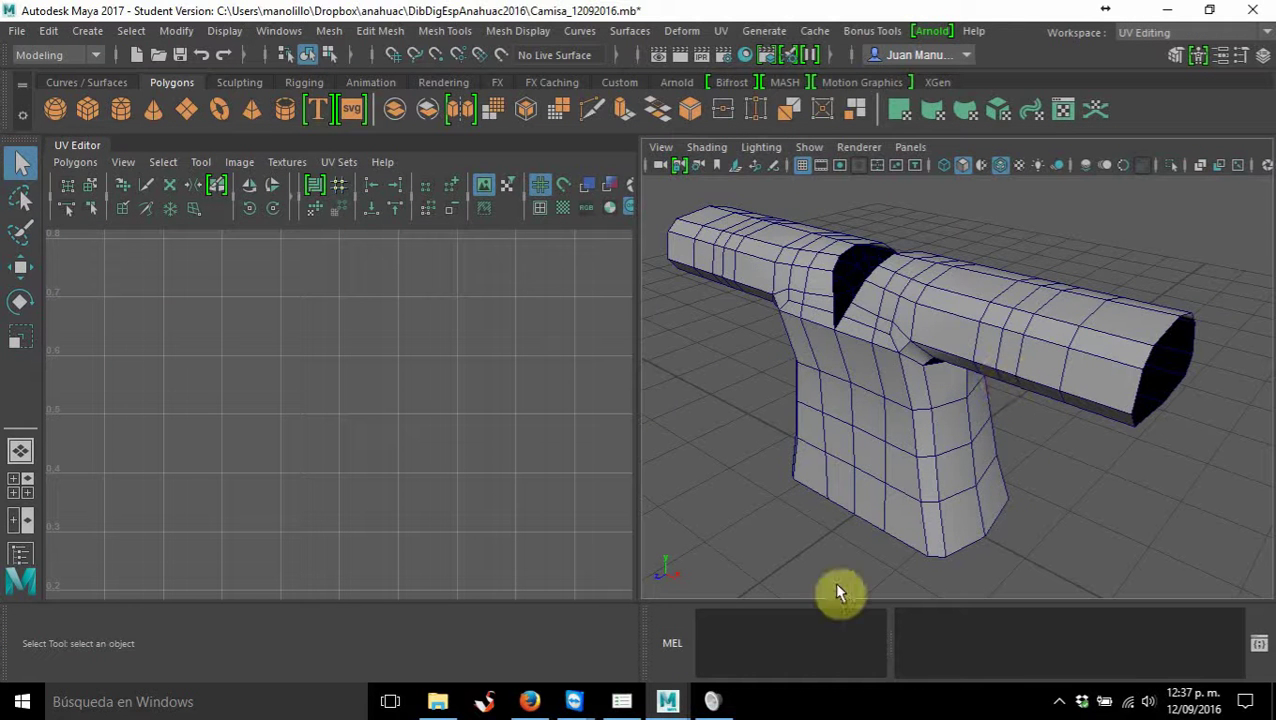
pyautogui.click(1222, 58)
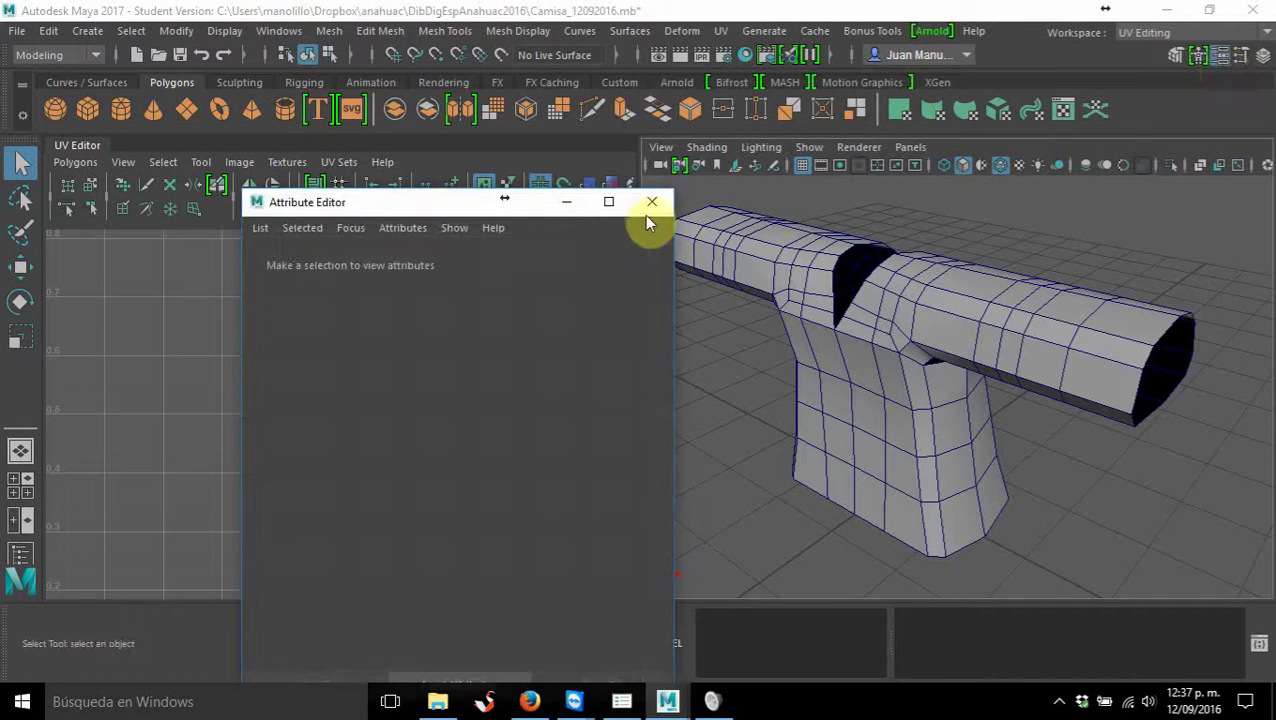
pyautogui.click(651, 203)
pyautogui.click(1239, 57)
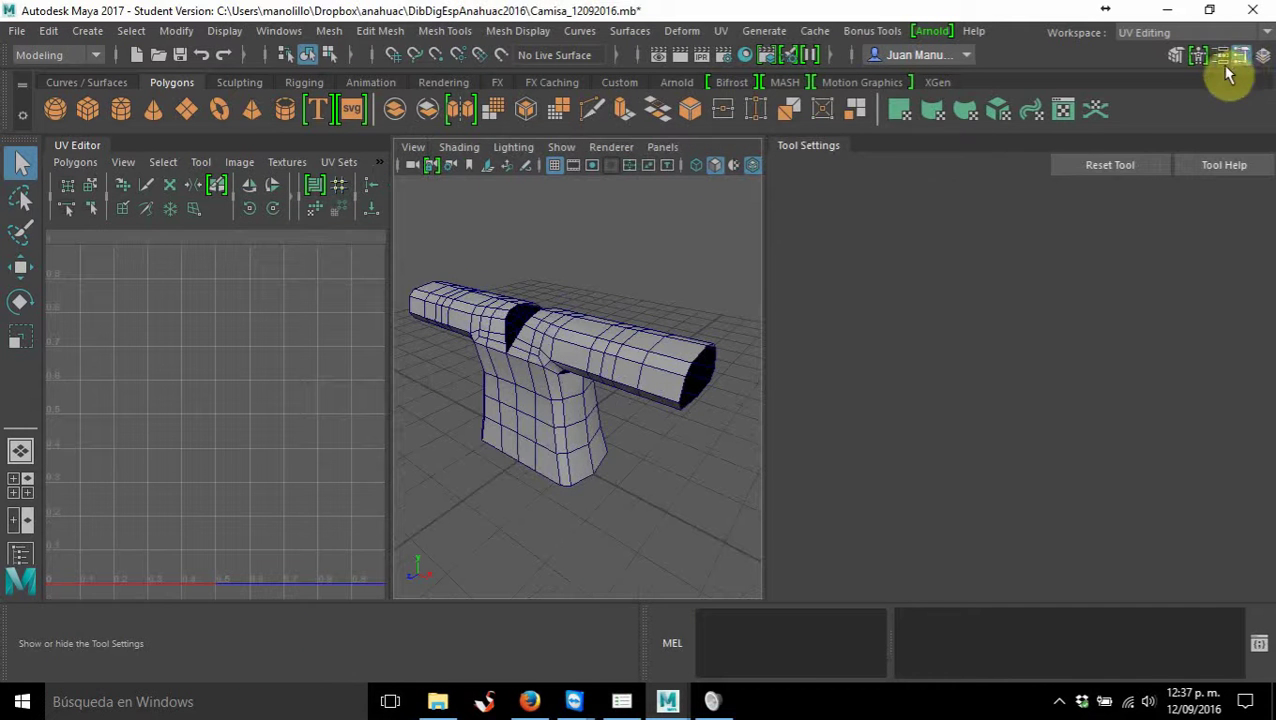
pyautogui.click(1240, 57)
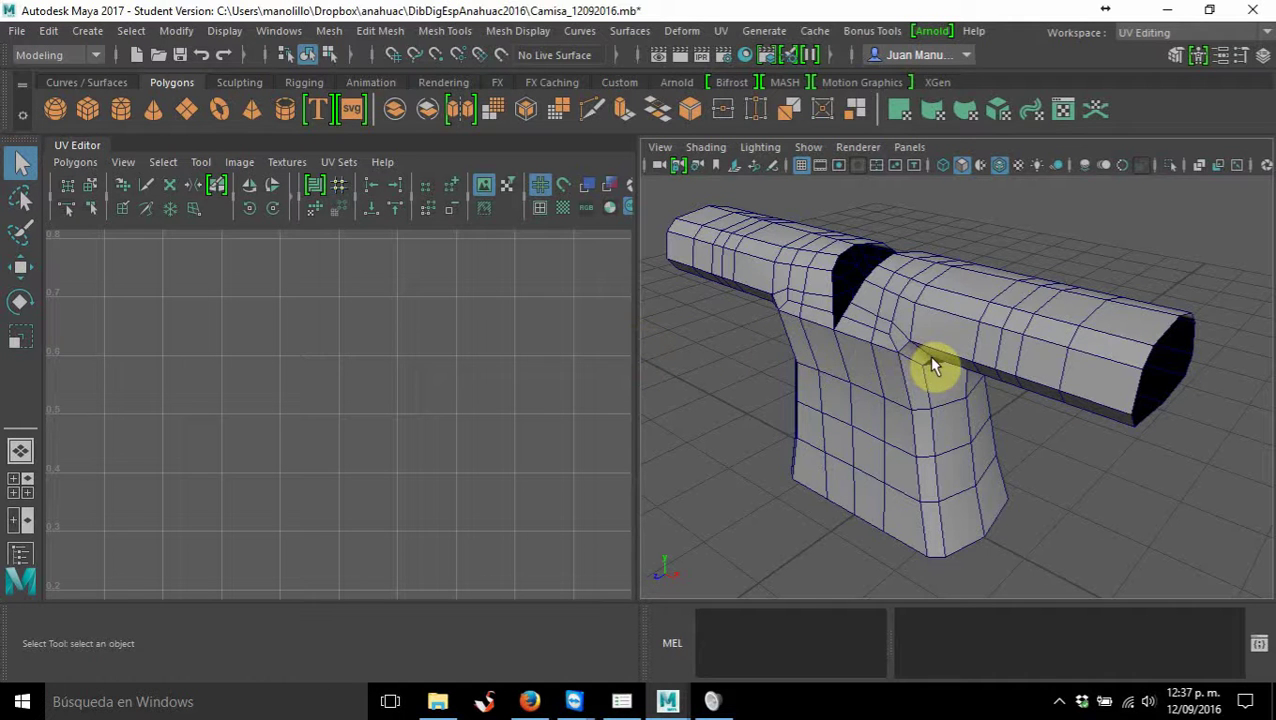
pyautogui.moveTo(636, 450)
pyautogui.mouseDown()
pyautogui.moveTo(932, 424)
pyautogui.moveTo(640, 338)
pyautogui.mouseUp()
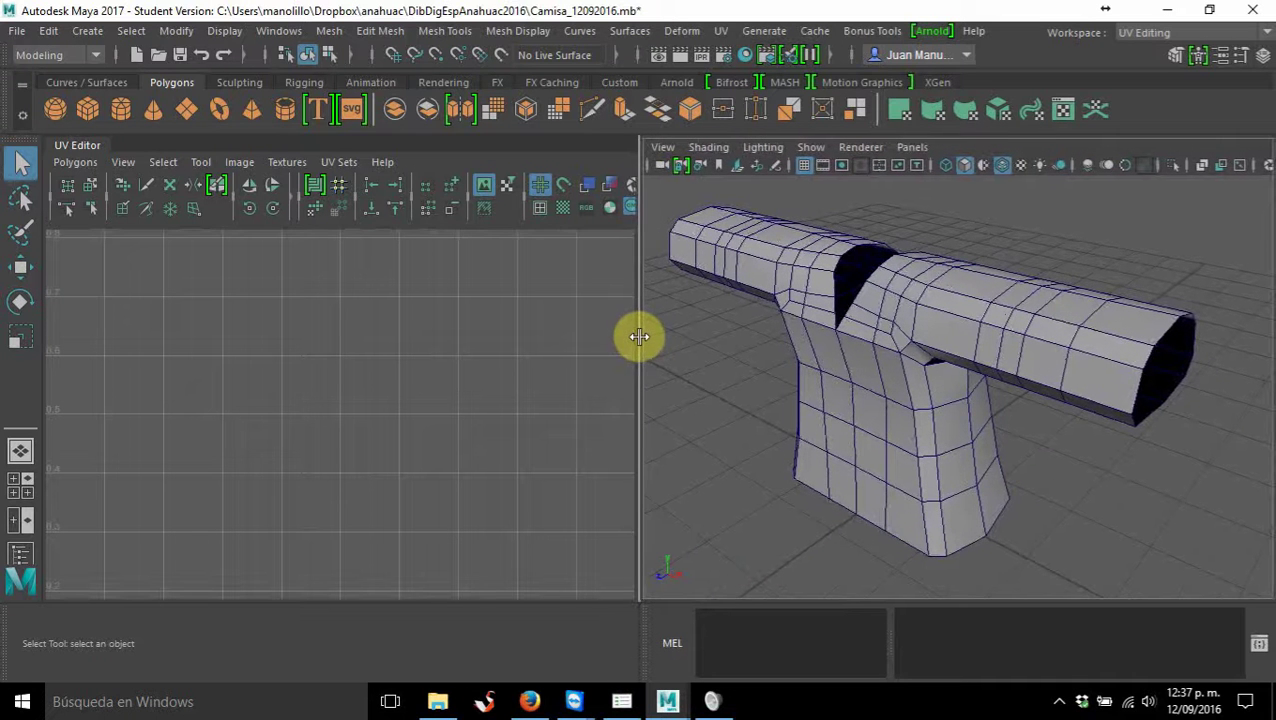
pyautogui.moveTo(920, 353)
pyautogui.keyDown('alt'); pyautogui.mouseDown()
pyautogui.moveTo(912, 377)
pyautogui.moveTo(900, 350)
pyautogui.moveTo(931, 347)
pyautogui.mouseUp(); pyautogui.keyUp('alt')
pyautogui.moveTo(931, 347)
pyautogui.keyDown('alt'); pyautogui.mouseDown(button='middle')
pyautogui.moveTo(927, 367)
pyautogui.moveTo(923, 345)
pyautogui.mouseUp(button='middle'); pyautogui.keyUp('alt')
# Select pCube1, frame its UV layout in the UV Editor, and turn on shaded UV display
pyautogui.click(928, 348)
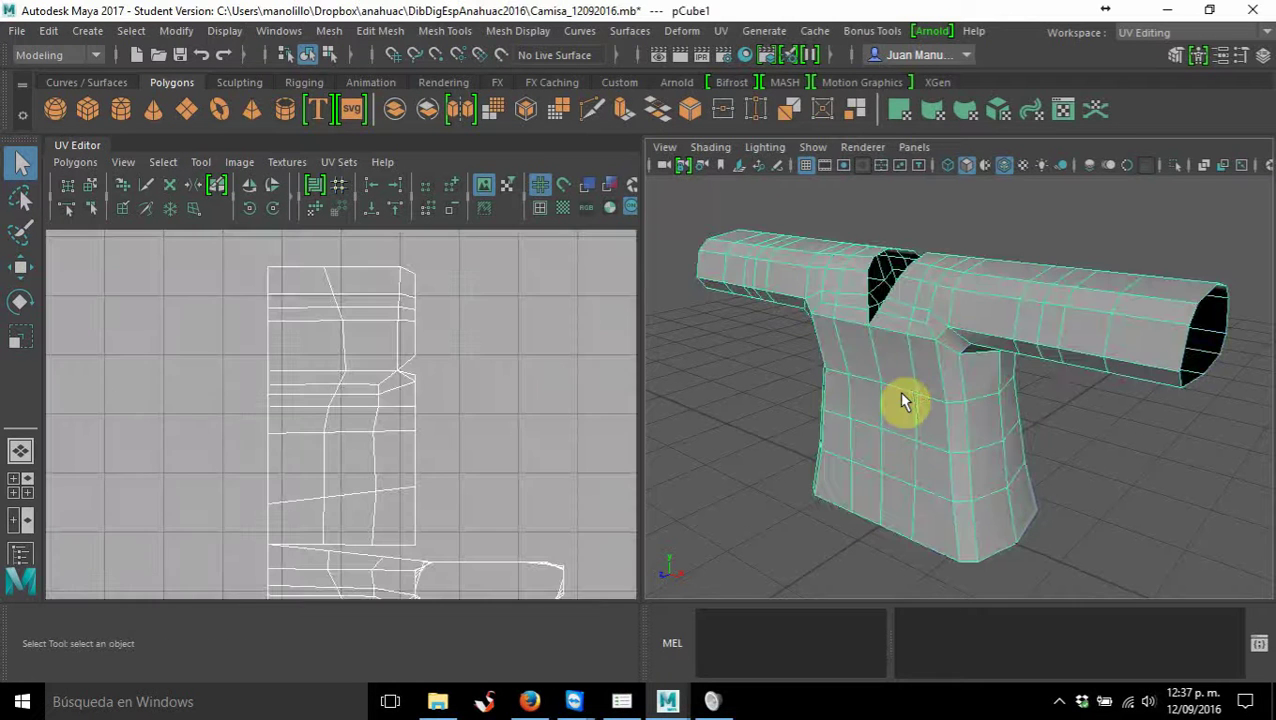
pyautogui.keyDown('alt'); pyautogui.moveTo(421, 432); pyautogui.dragTo(412, 420, button='right'); pyautogui.keyUp('alt')
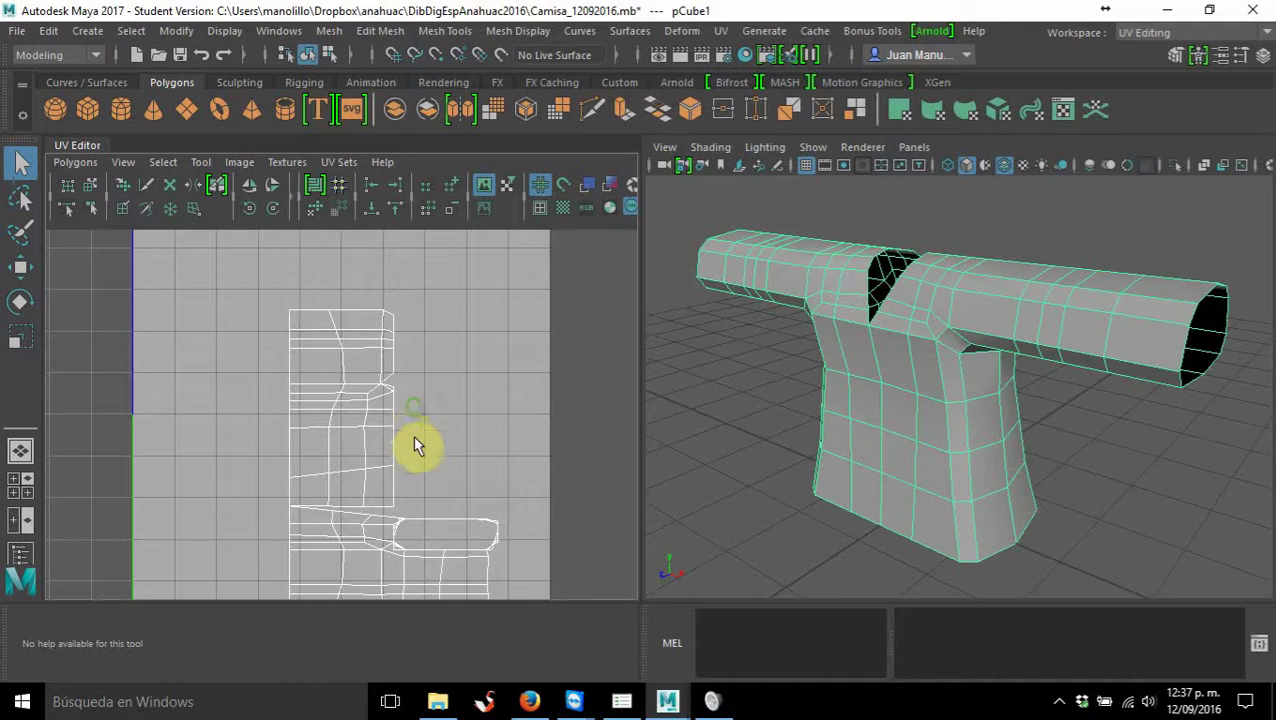
pyautogui.keyDown('alt'); pyautogui.moveTo(416, 447); pyautogui.dragTo(413, 379, button='middle'); pyautogui.keyUp('alt')
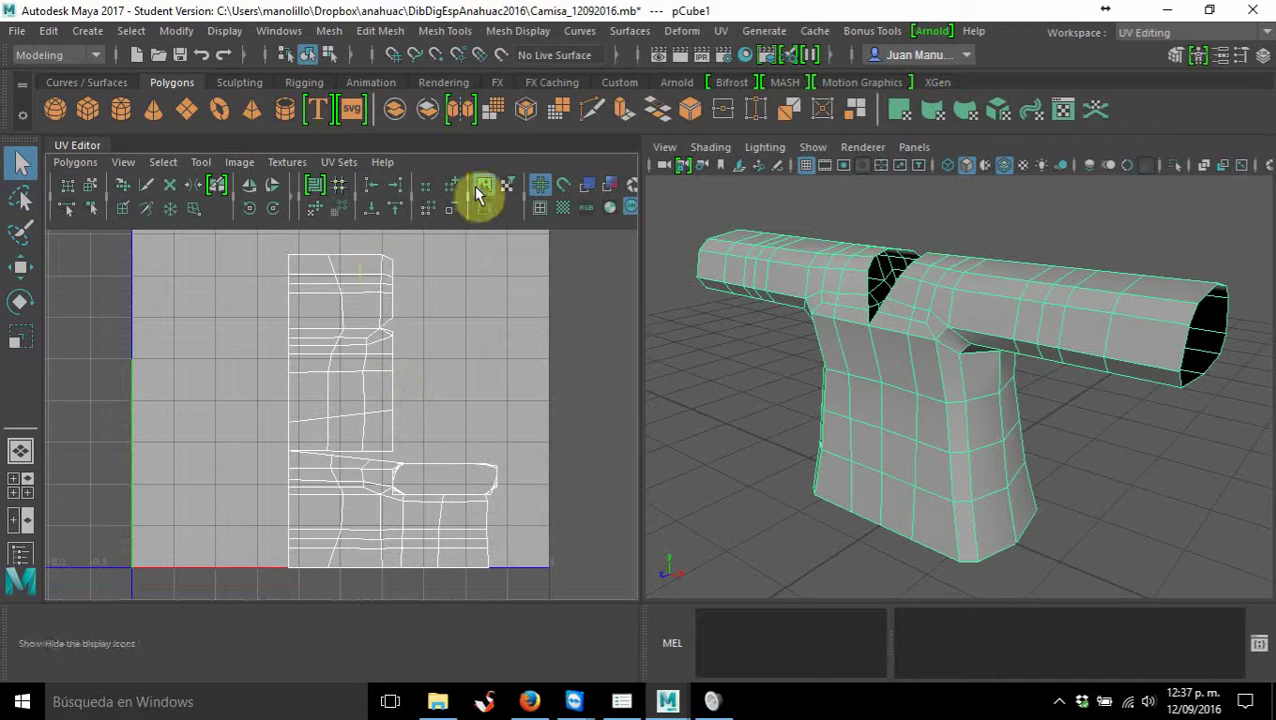
pyautogui.click(603, 190)
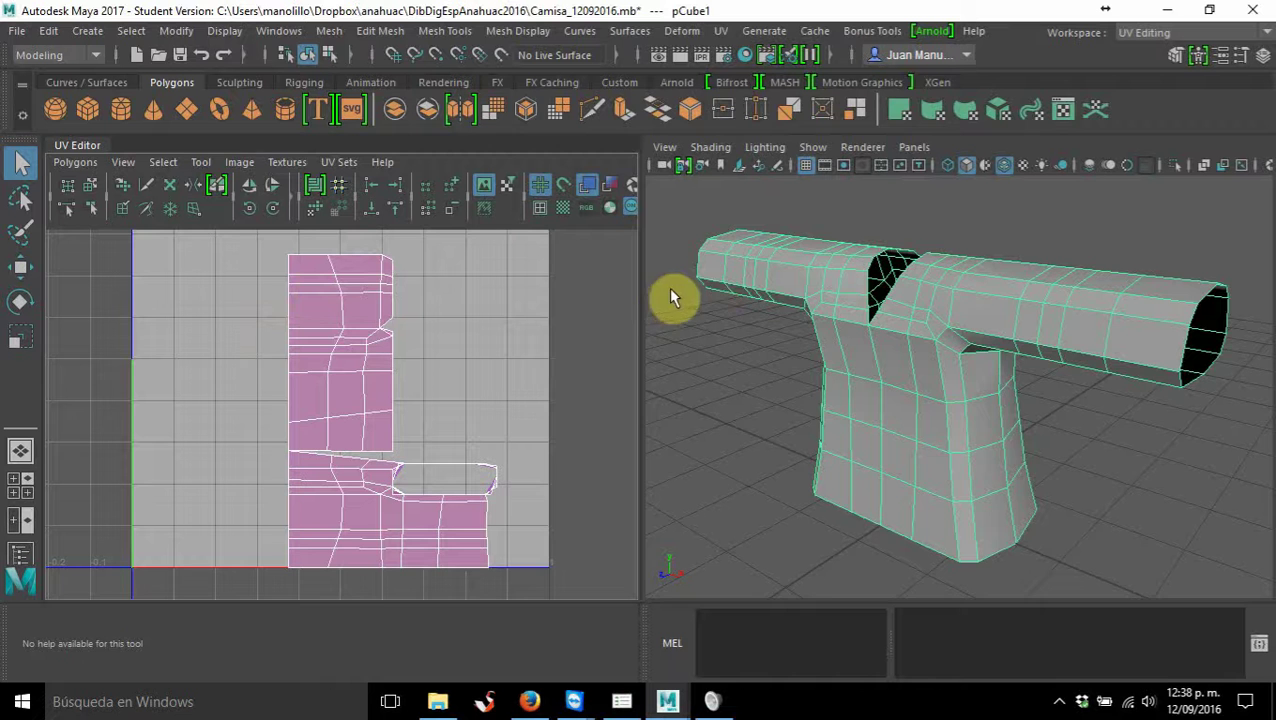
pyautogui.keyDown('alt'); pyautogui.moveTo(671, 290); pyautogui.dragTo(740, 355); pyautogui.keyUp('alt')
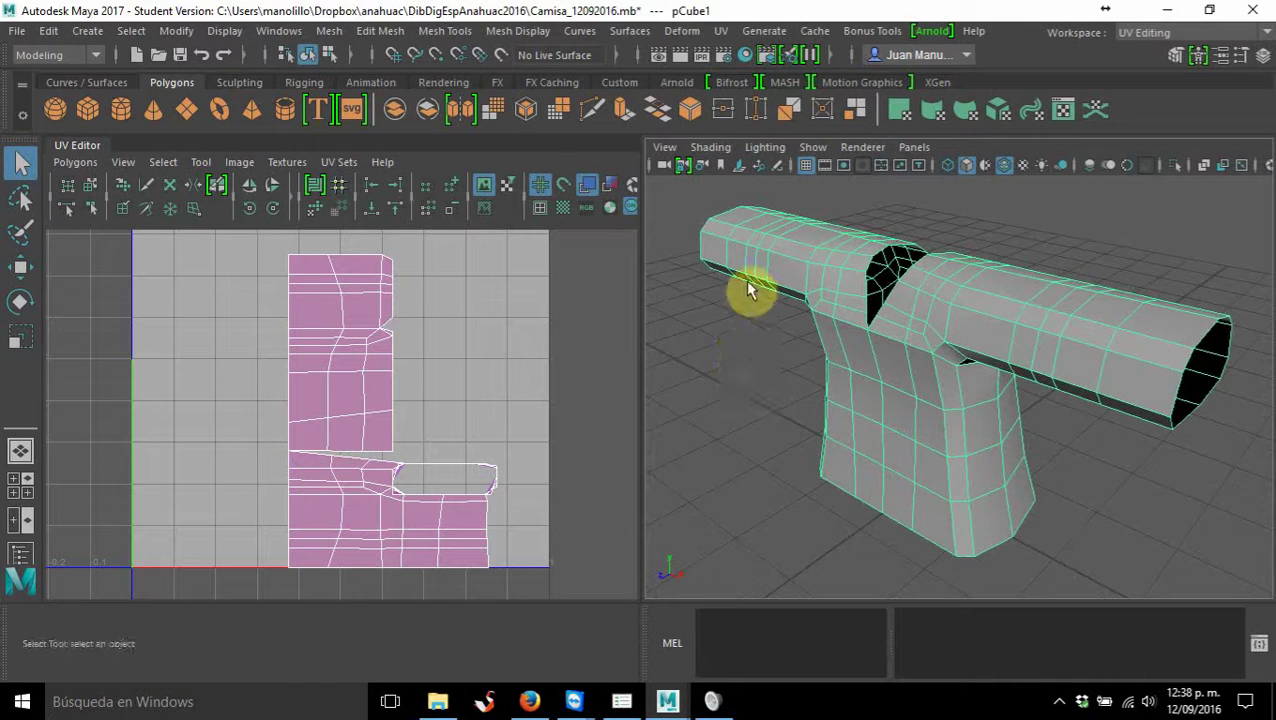
pyautogui.moveTo(743, 407)
pyautogui.keyDown('alt'); pyautogui.mouseDown()
pyautogui.moveTo(801, 363)
pyautogui.moveTo(840, 364)
pyautogui.moveTo(387, 358)
pyautogui.moveTo(413, 364)
pyautogui.moveTo(436, 490)
pyautogui.moveTo(789, 336)
pyautogui.moveTo(801, 150)
pyautogui.moveTo(931, 450)
pyautogui.moveTo(934, 347)
pyautogui.moveTo(1025, 370)
pyautogui.moveTo(1116, 461)
pyautogui.moveTo(926, 370)
pyautogui.moveTo(960, 362)
pyautogui.moveTo(618, 393)
pyautogui.moveTo(957, 384)
pyautogui.moveTo(874, 362)
pyautogui.moveTo(903, 353)
pyautogui.moveTo(922, 394)
pyautogui.moveTo(1085, 376)
pyautogui.moveTo(1042, 373)
pyautogui.mouseUp(); pyautogui.keyUp('alt')
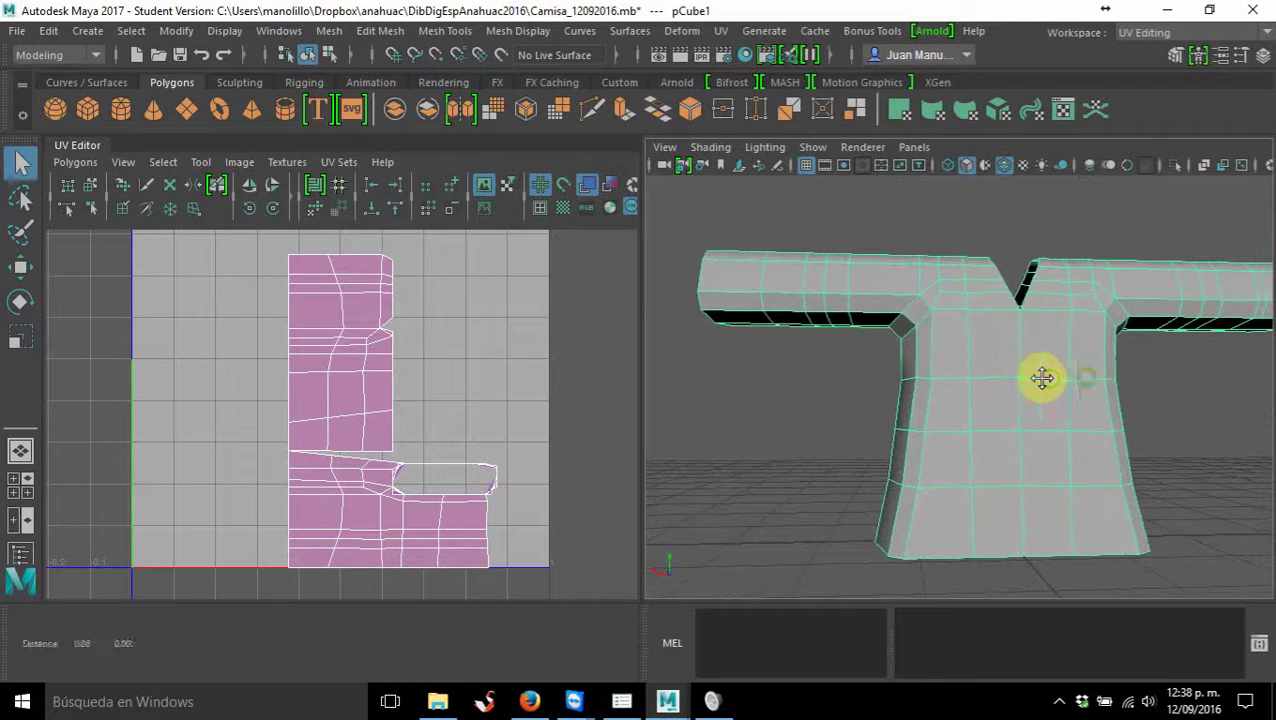
pyautogui.keyDown('alt'); pyautogui.moveTo(1042, 373); pyautogui.dragTo(1020, 390, button='right'); pyautogui.keyUp('alt')
pyautogui.keyDown('alt'); pyautogui.moveTo(1003, 390); pyautogui.dragTo(997, 393); pyautogui.keyUp('alt')
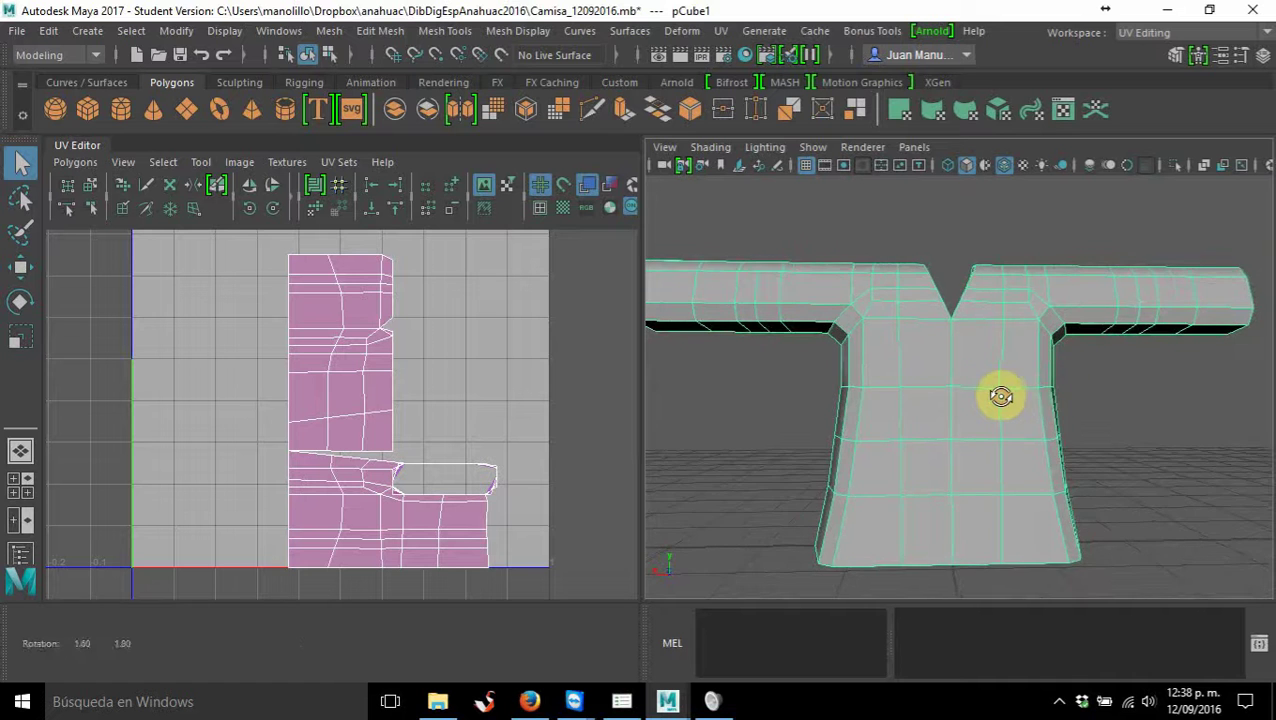
pyautogui.moveTo(1003, 403)
pyautogui.keyDown('alt'); pyautogui.mouseDown(button='right')
pyautogui.moveTo(1020, 379)
pyautogui.moveTo(1003, 404)
pyautogui.moveTo(1016, 308)
pyautogui.mouseUp(button='right'); pyautogui.keyUp('alt')
pyautogui.keyDown('alt'); pyautogui.moveTo(1016, 308); pyautogui.dragTo(991, 384); pyautogui.keyUp('alt')
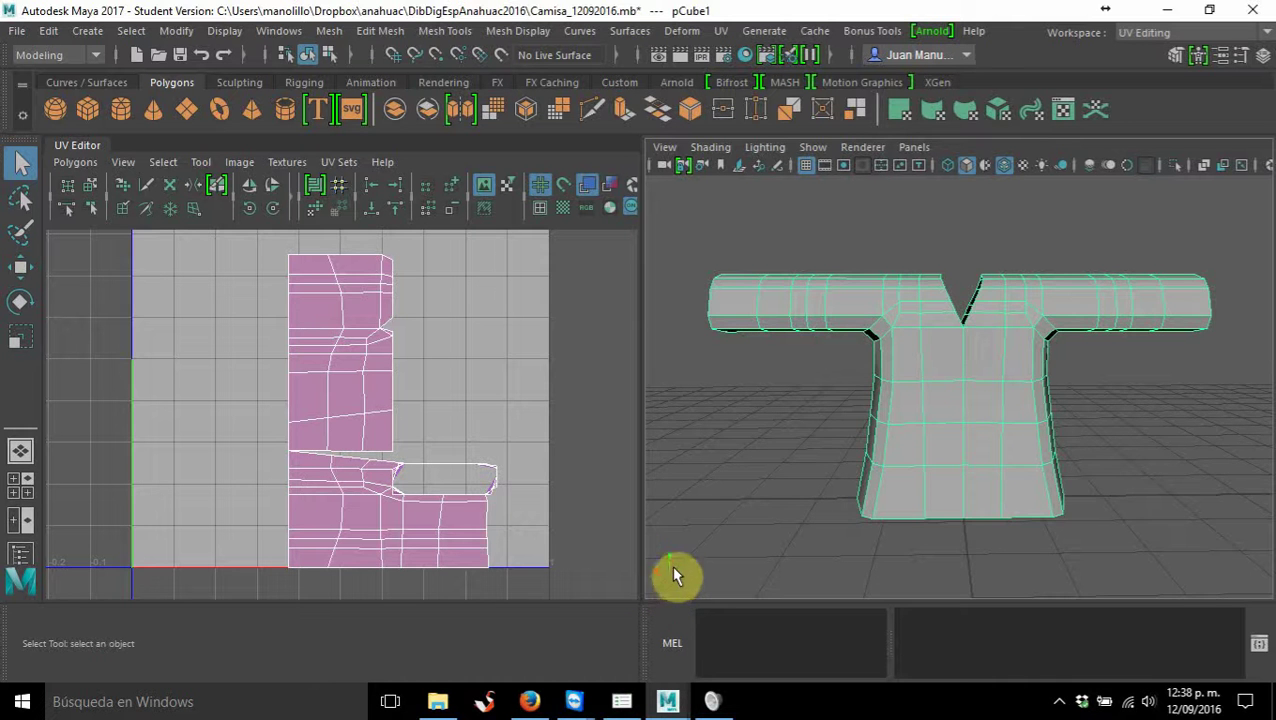
pyautogui.keyDown('alt'); pyautogui.moveTo(723, 550); pyautogui.dragTo(668, 572); pyautogui.keyUp('alt')
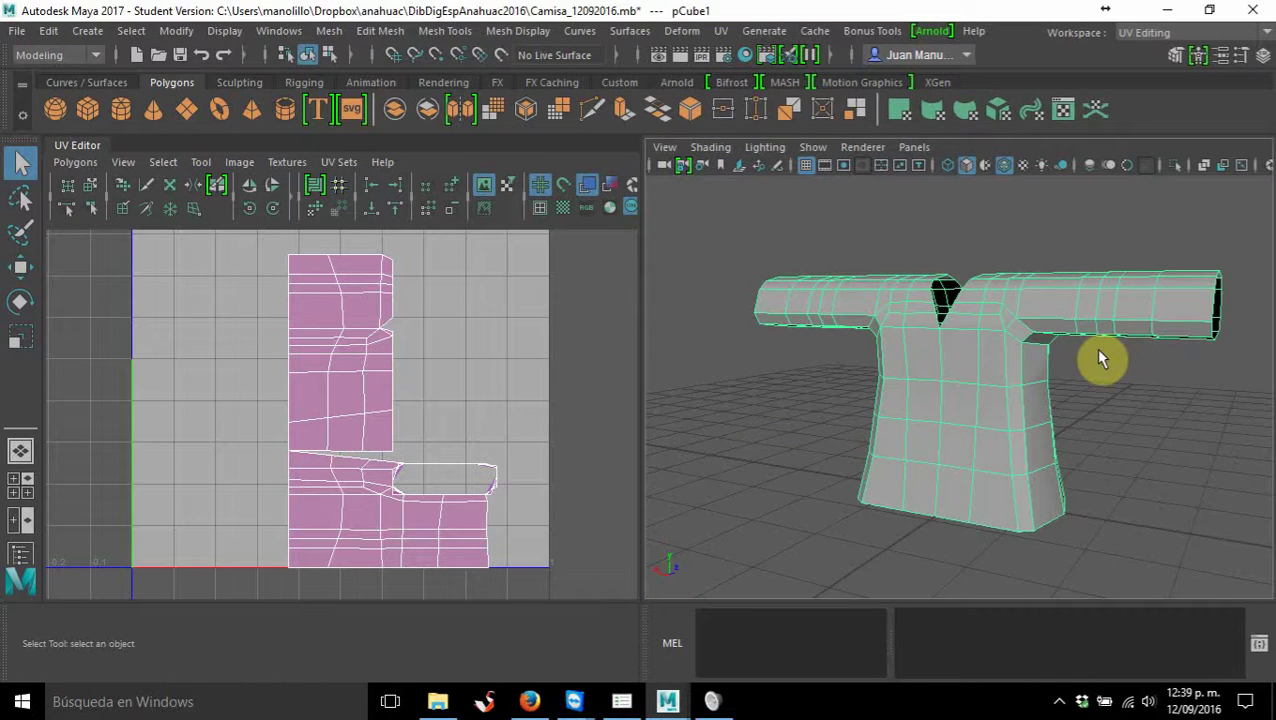
pyautogui.moveTo(1082, 356)
pyautogui.keyDown('alt'); pyautogui.mouseDown()
pyautogui.moveTo(1027, 382)
pyautogui.moveTo(1034, 430)
pyautogui.moveTo(1043, 385)
pyautogui.moveTo(1047, 399)
pyautogui.mouseUp(); pyautogui.keyUp('alt')
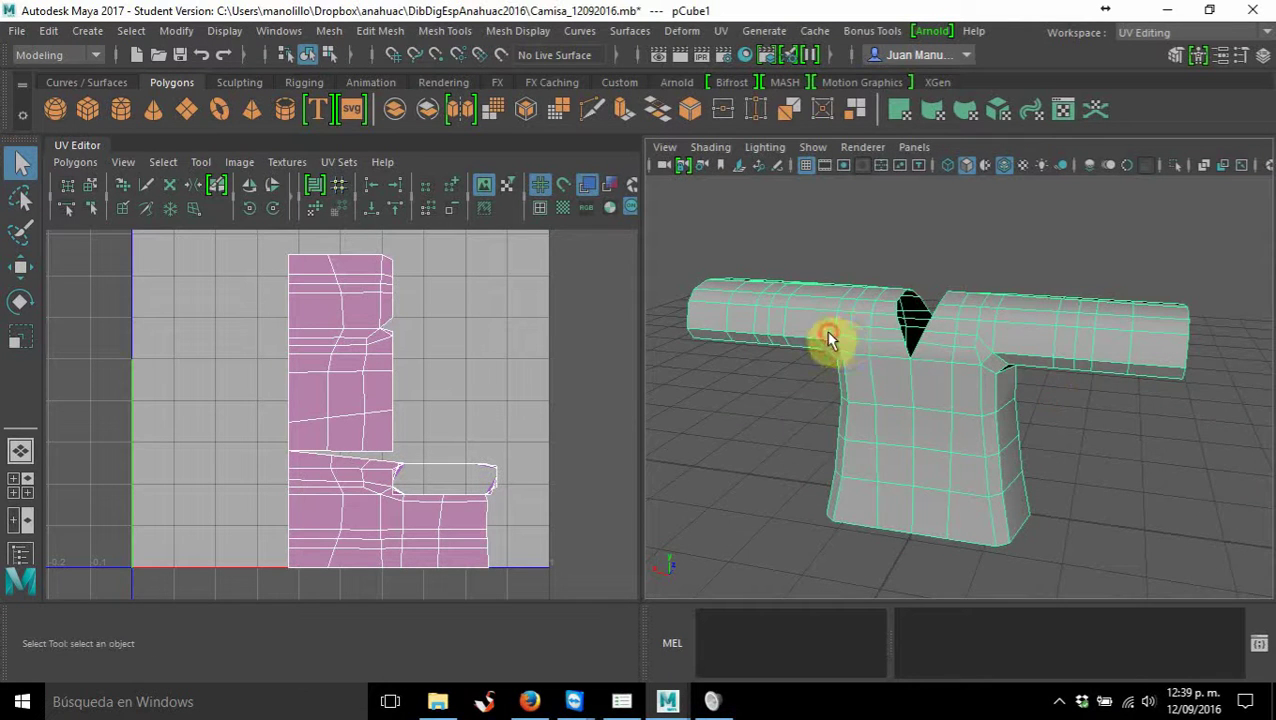
pyautogui.keyDown('alt'); pyautogui.moveTo(829, 339); pyautogui.dragTo(823, 345); pyautogui.keyUp('alt')
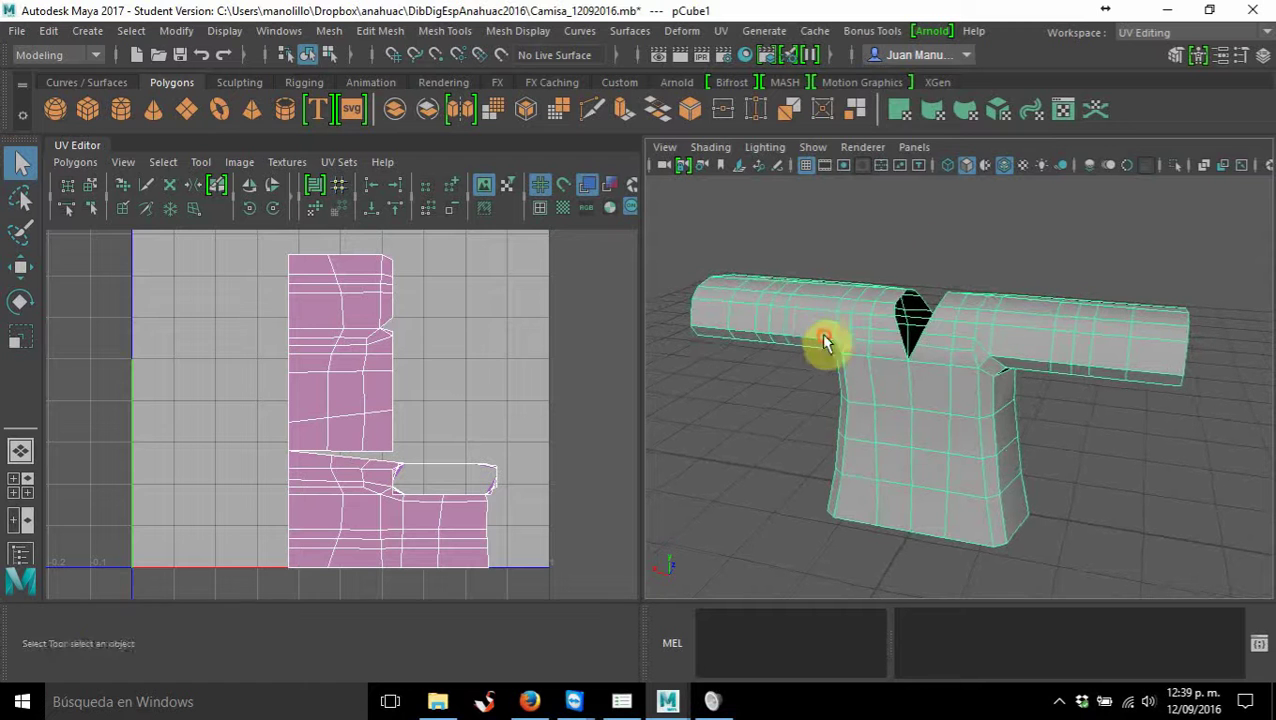
# Edit the Planar Mapping shelf shortcut, then apply and adjust a planar projection on the shirt
pyautogui.rightClick(899, 120)
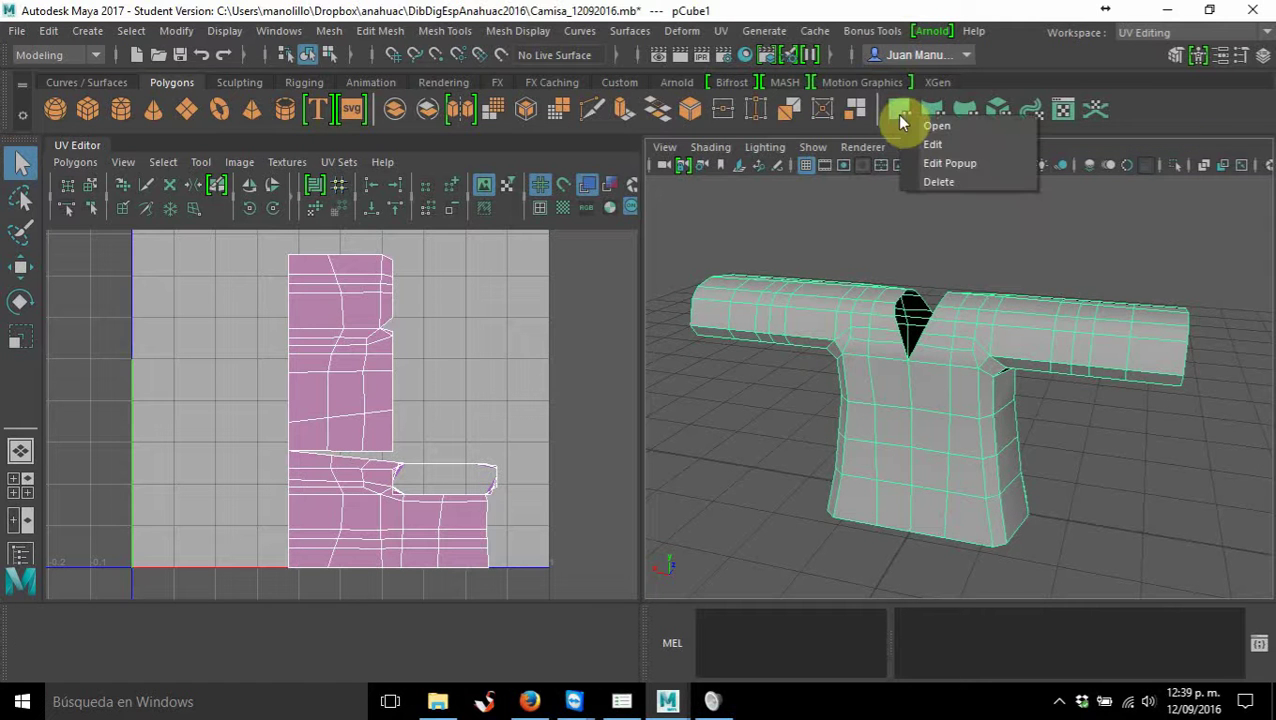
pyautogui.click(935, 146)
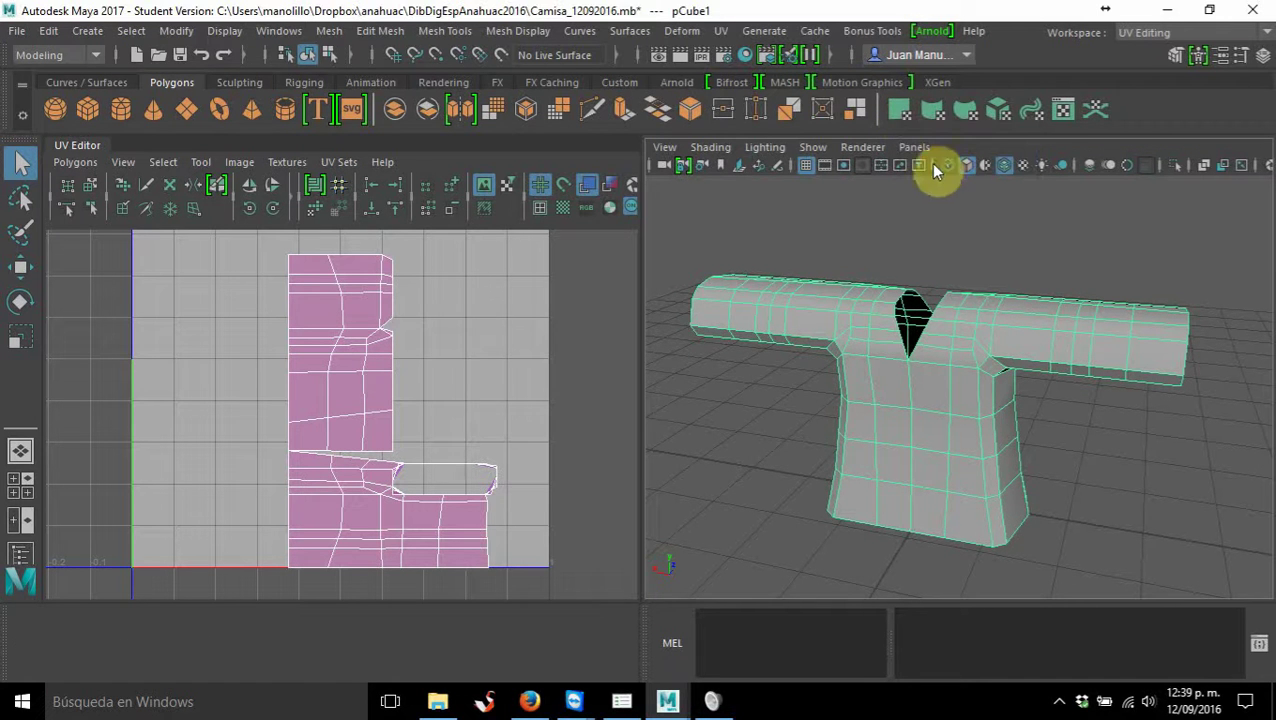
pyautogui.click(851, 242)
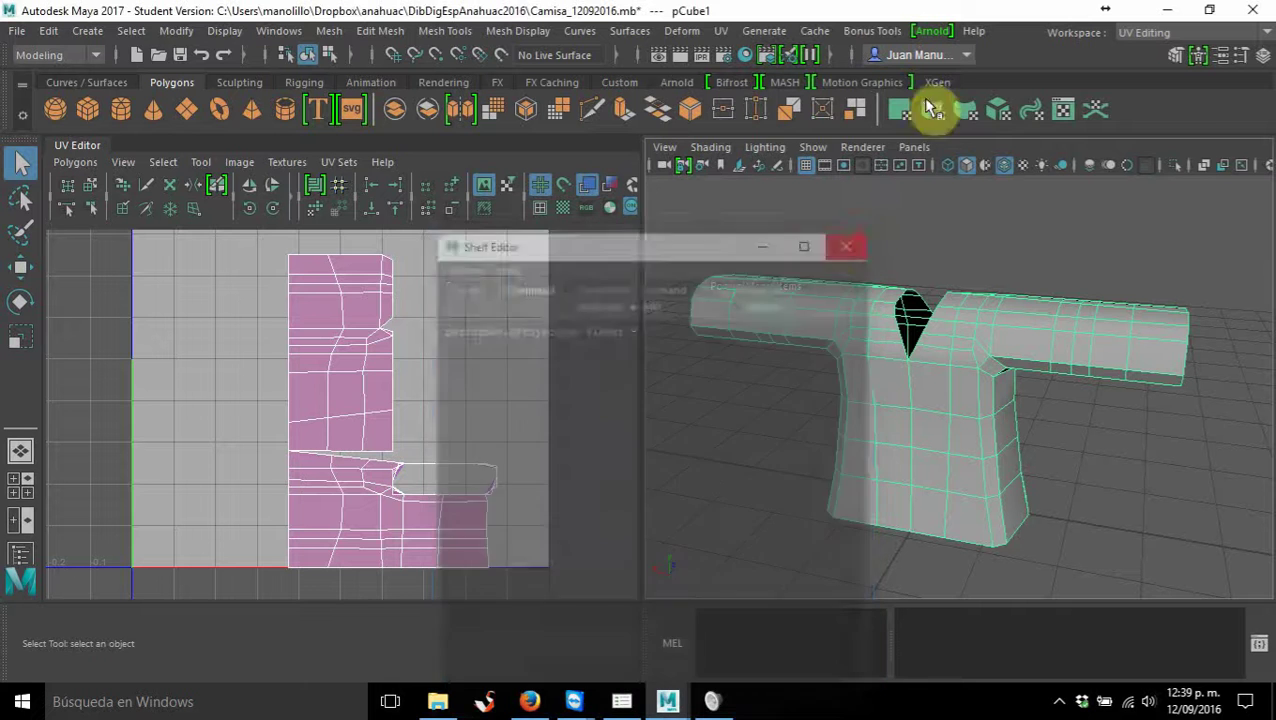
pyautogui.click(899, 117)
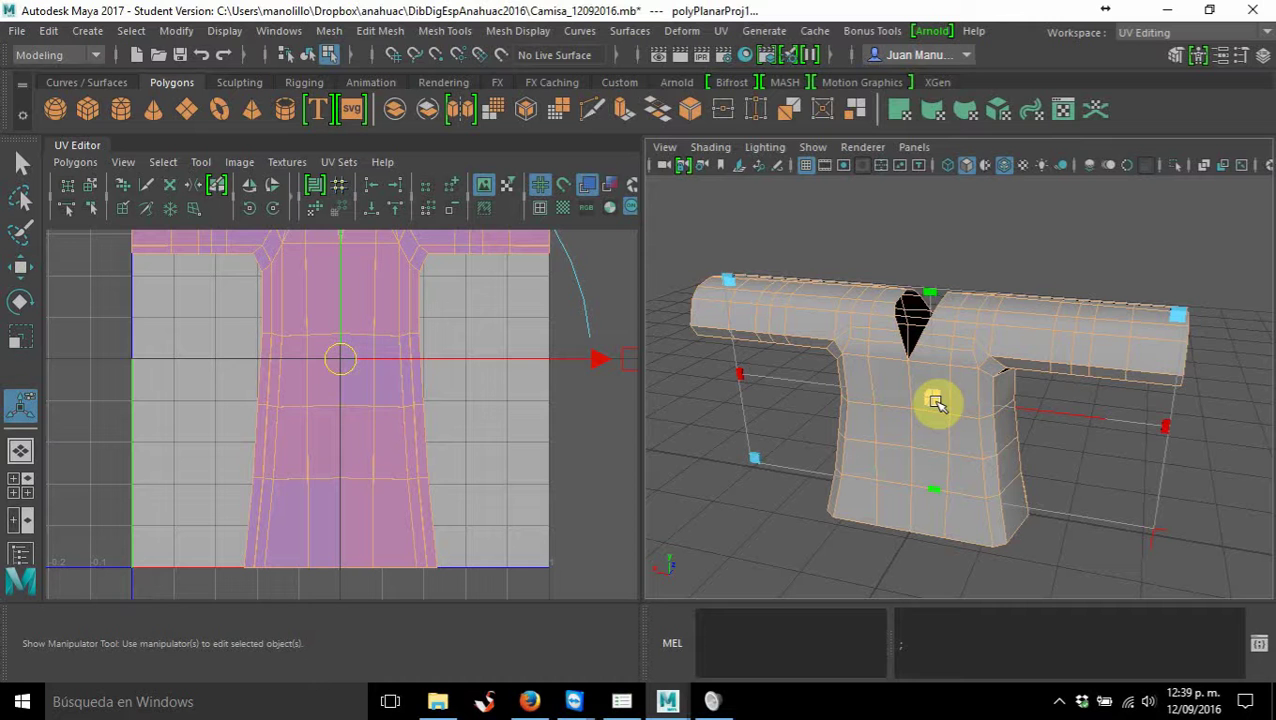
pyautogui.moveTo(951, 397); pyautogui.dragTo(927, 405)
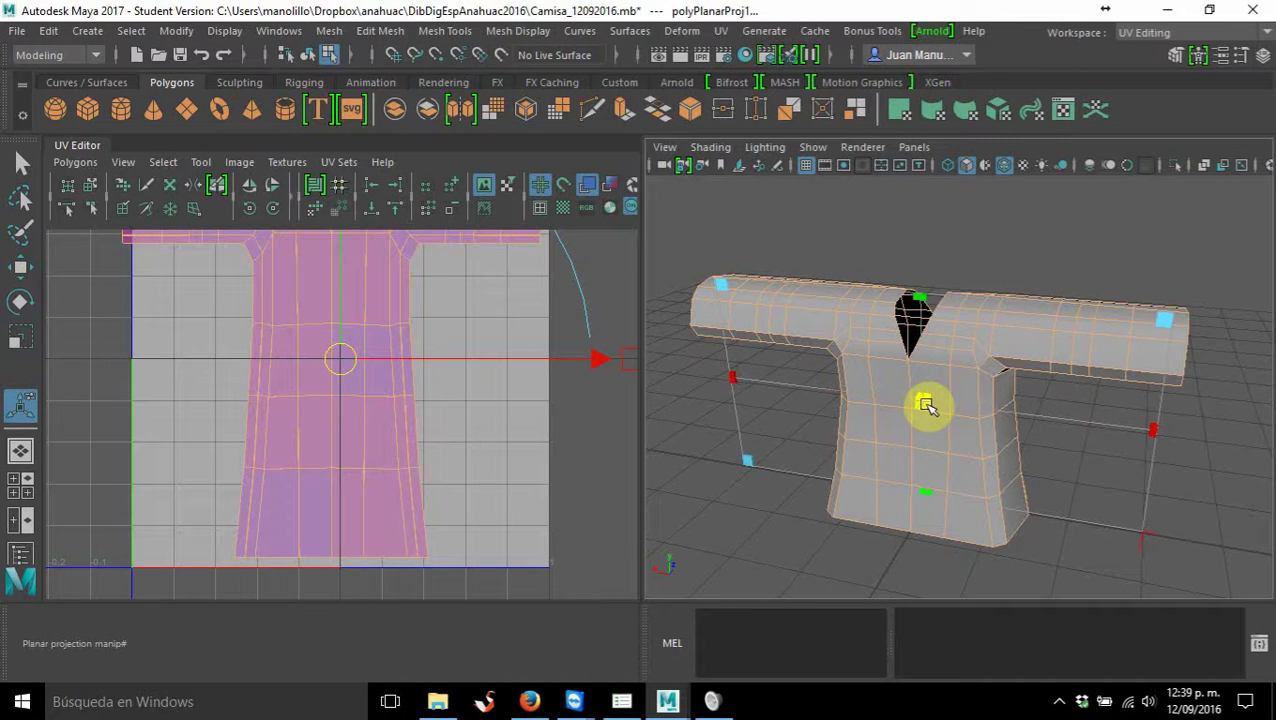
# Deselect the shirt, return to object selection mode, and dismiss the UV menu unused
pyautogui.press('w')
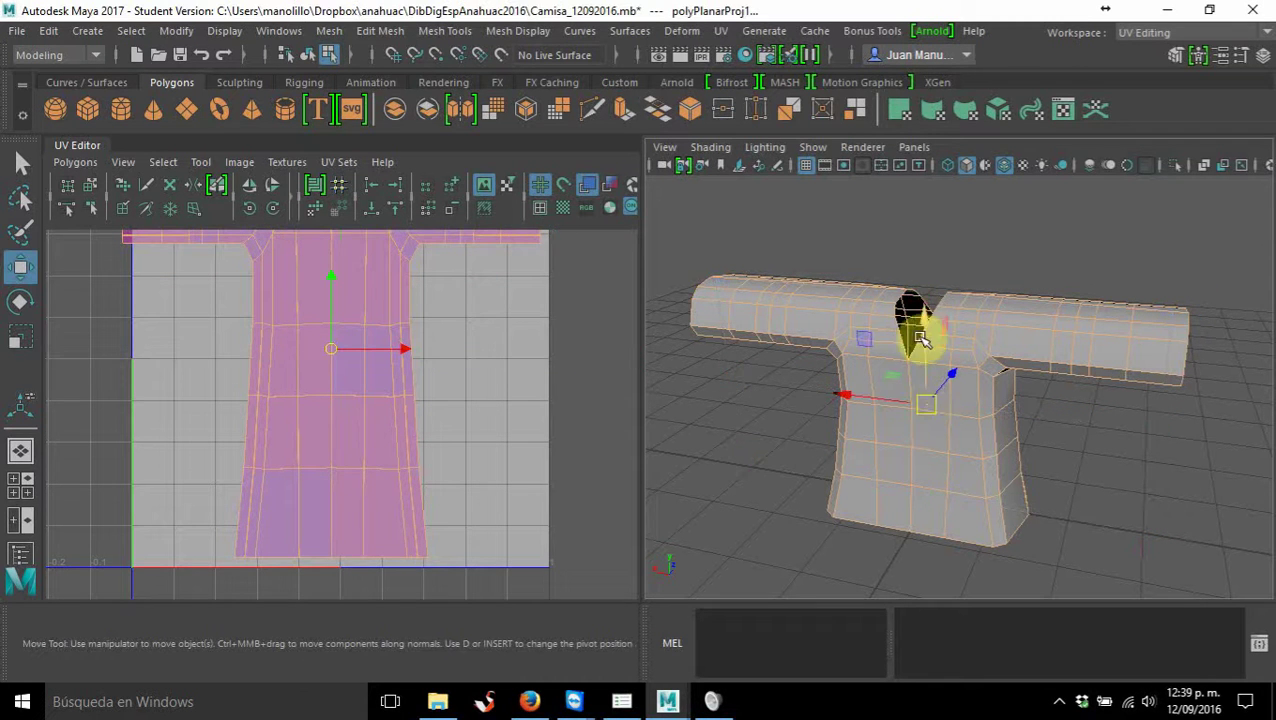
pyautogui.click(917, 265)
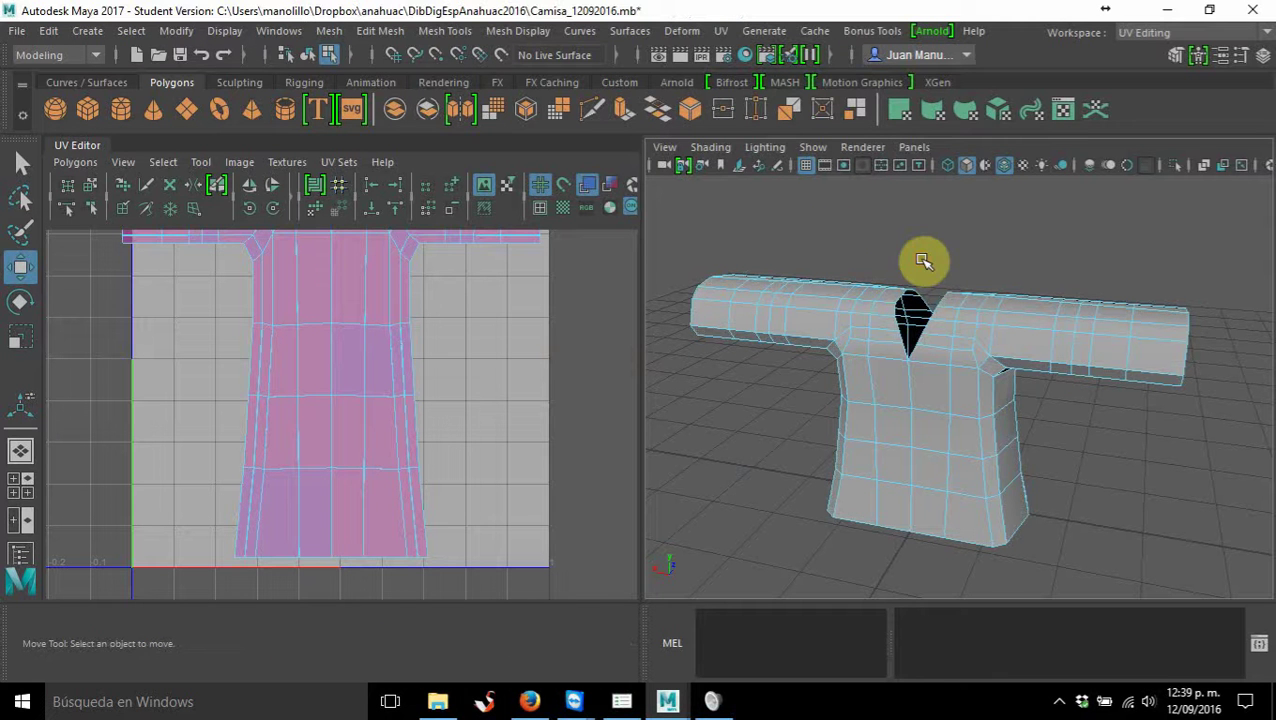
pyautogui.click(17, 170)
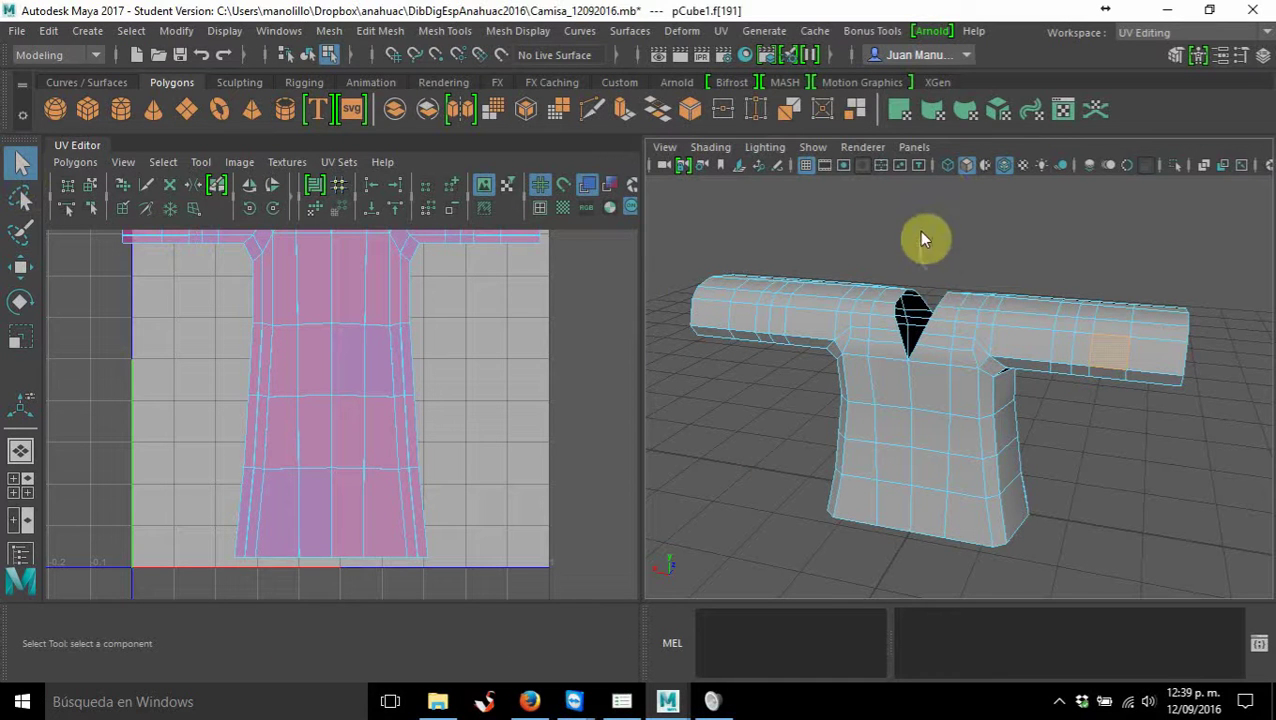
pyautogui.moveTo(920, 238); pyautogui.dragTo(978, 138, button='right')
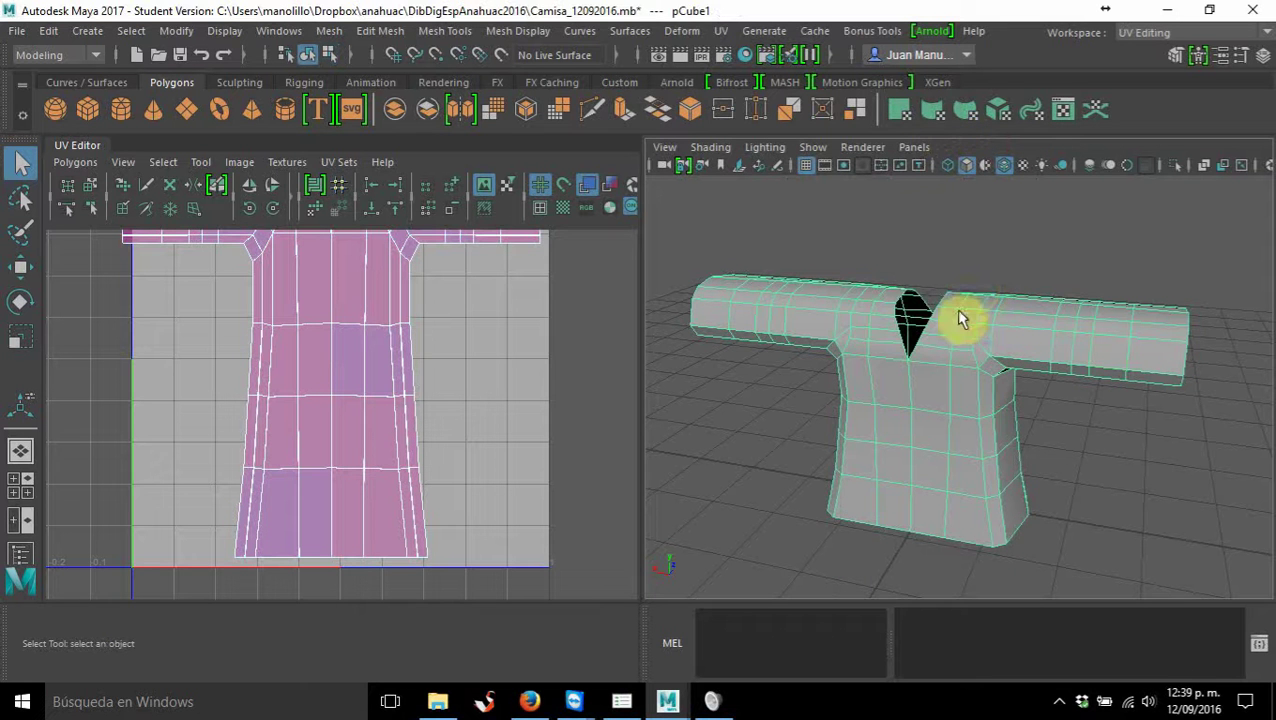
pyautogui.click(721, 36)
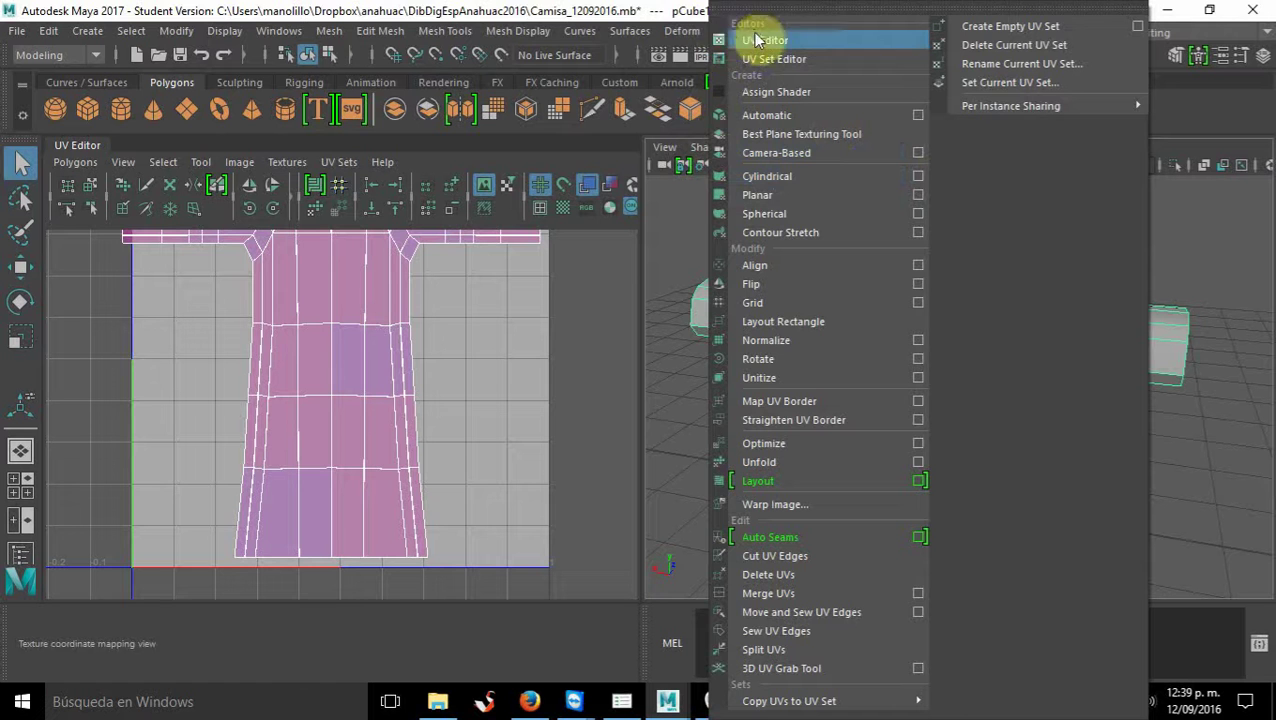
pyautogui.click(1237, 125)
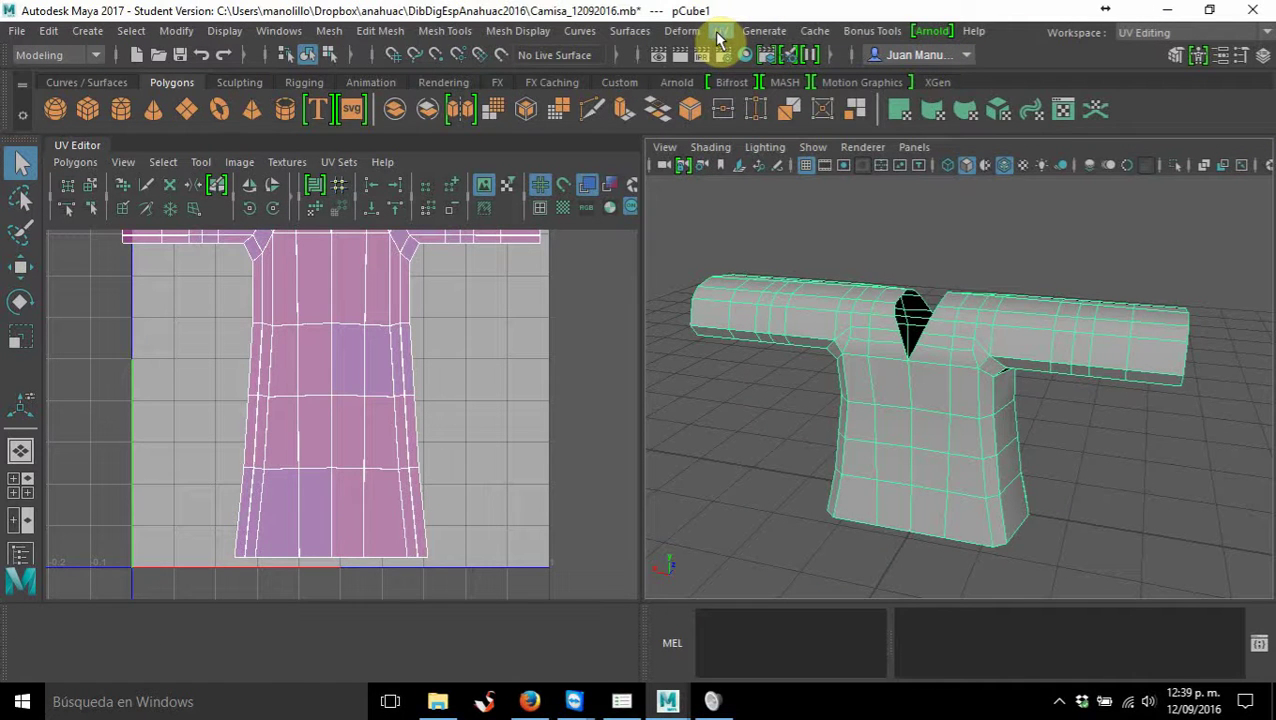
# Open the UV > Planar options and apply a planar projection from the X axis
pyautogui.click(722, 31)
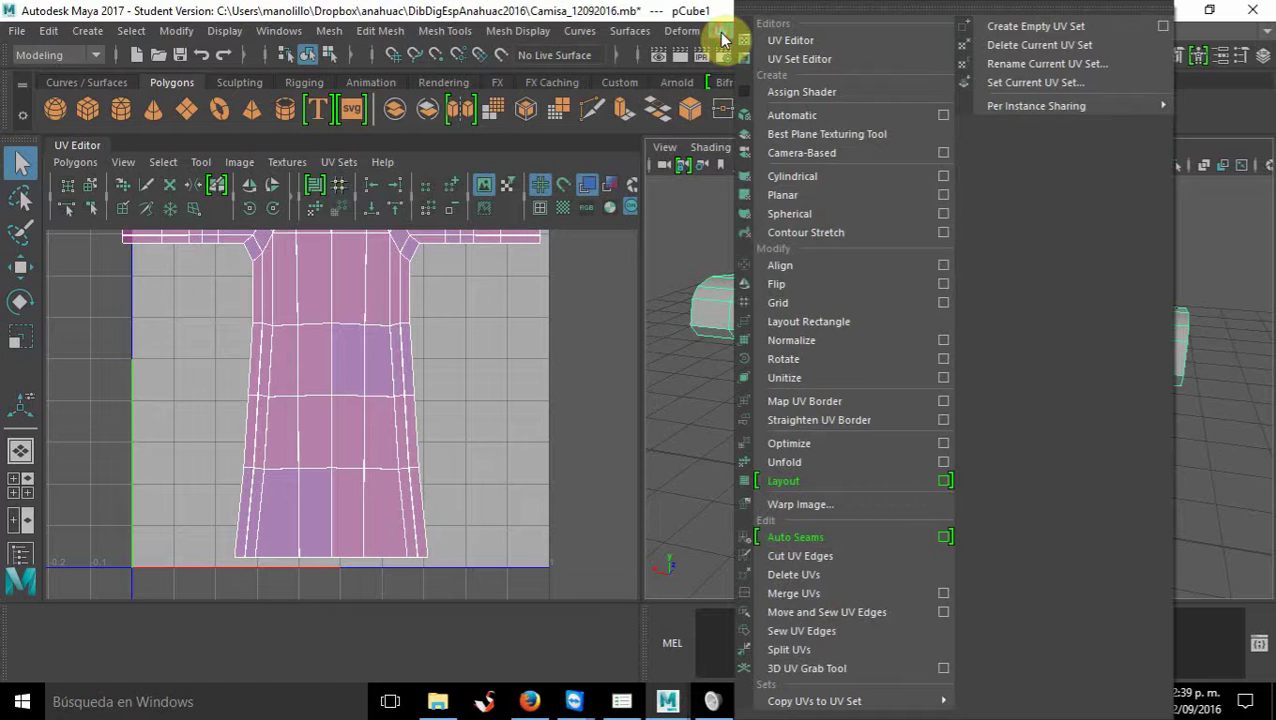
pyautogui.click(943, 199)
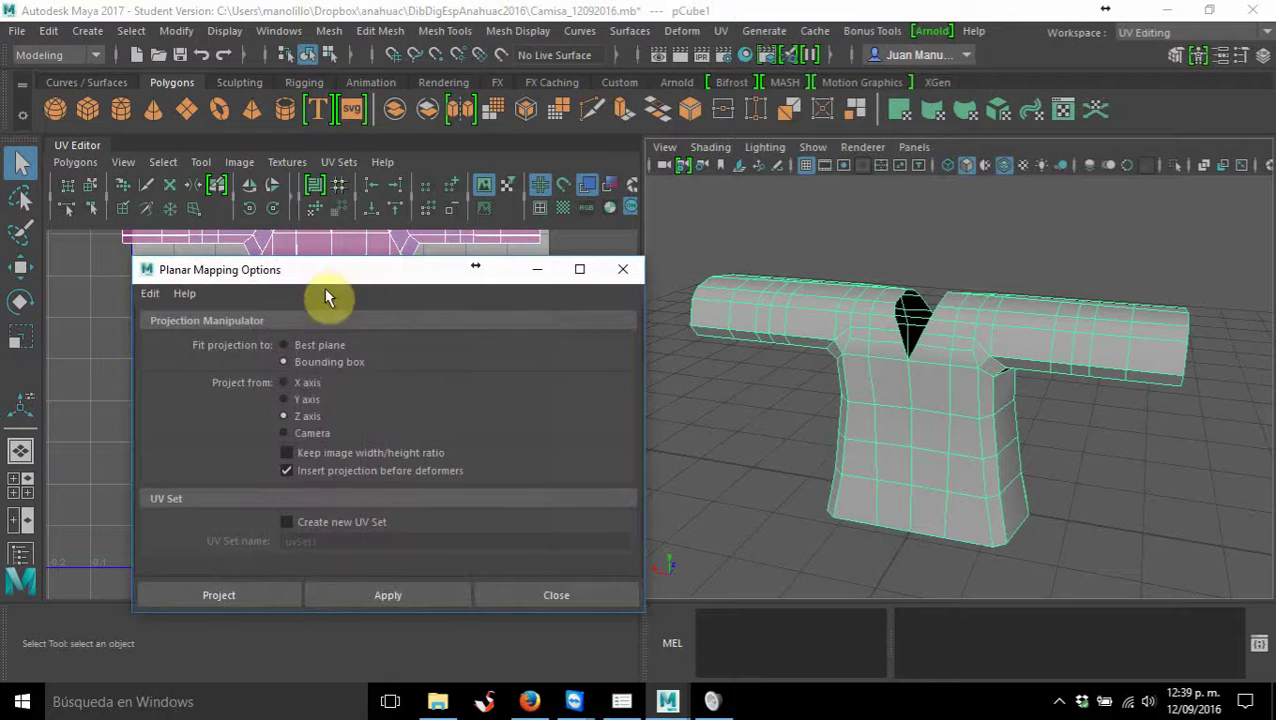
pyautogui.moveTo(332, 272); pyautogui.dragTo(286, 170)
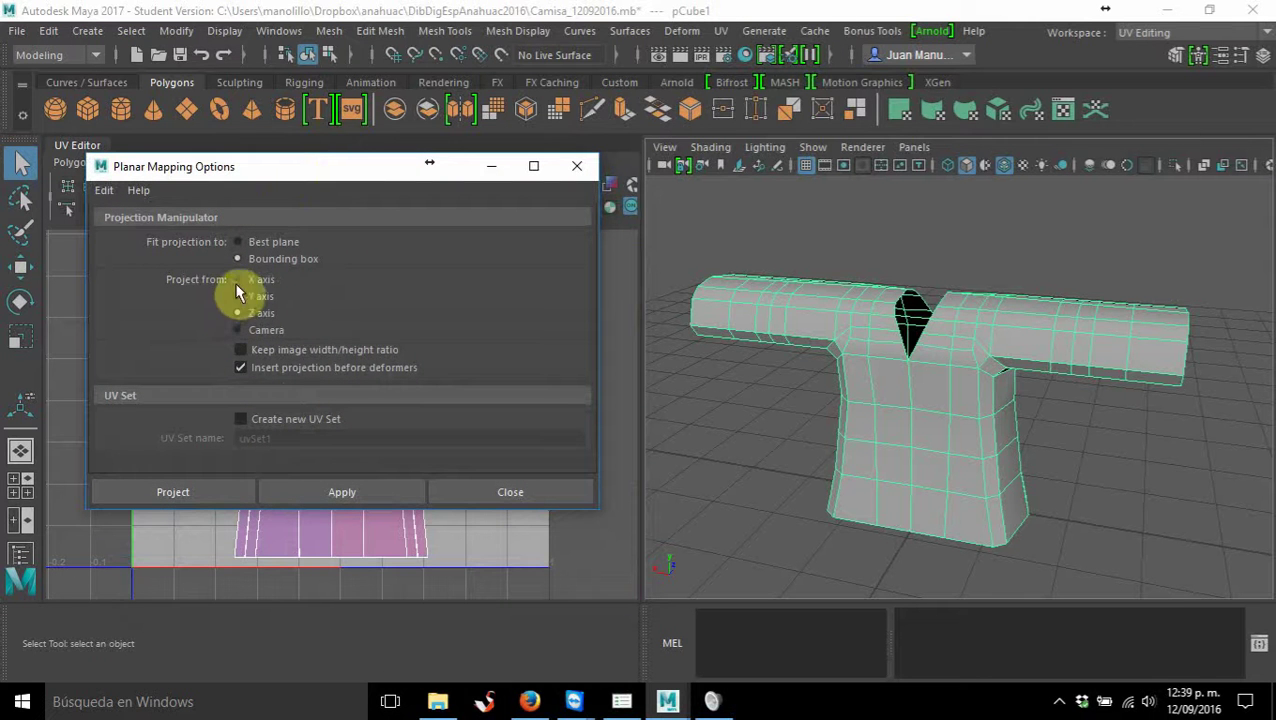
pyautogui.click(342, 491)
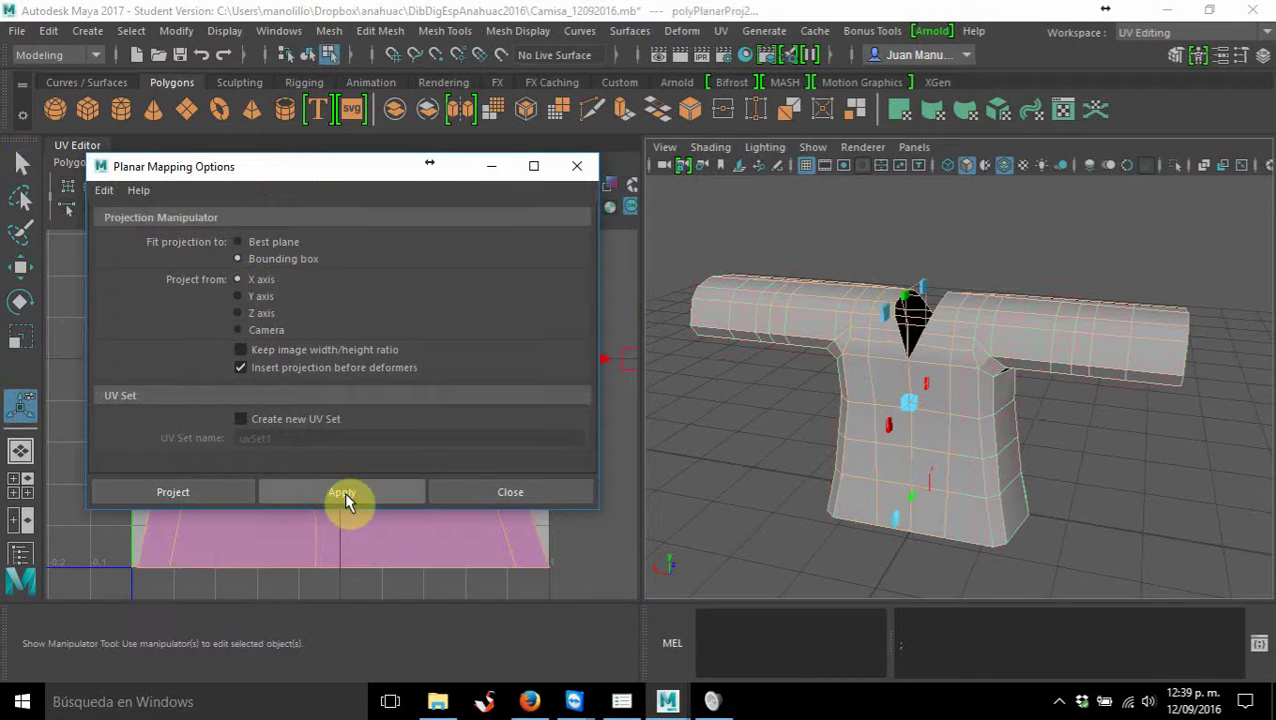
# Re-project the shirt's UVs with a planar projection from the Y axis
pyautogui.moveTo(251, 163)
pyautogui.mouseDown()
pyautogui.moveTo(820, 174)
pyautogui.moveTo(777, 155)
pyautogui.mouseUp()
pyautogui.scroll(-3, 299, 407)
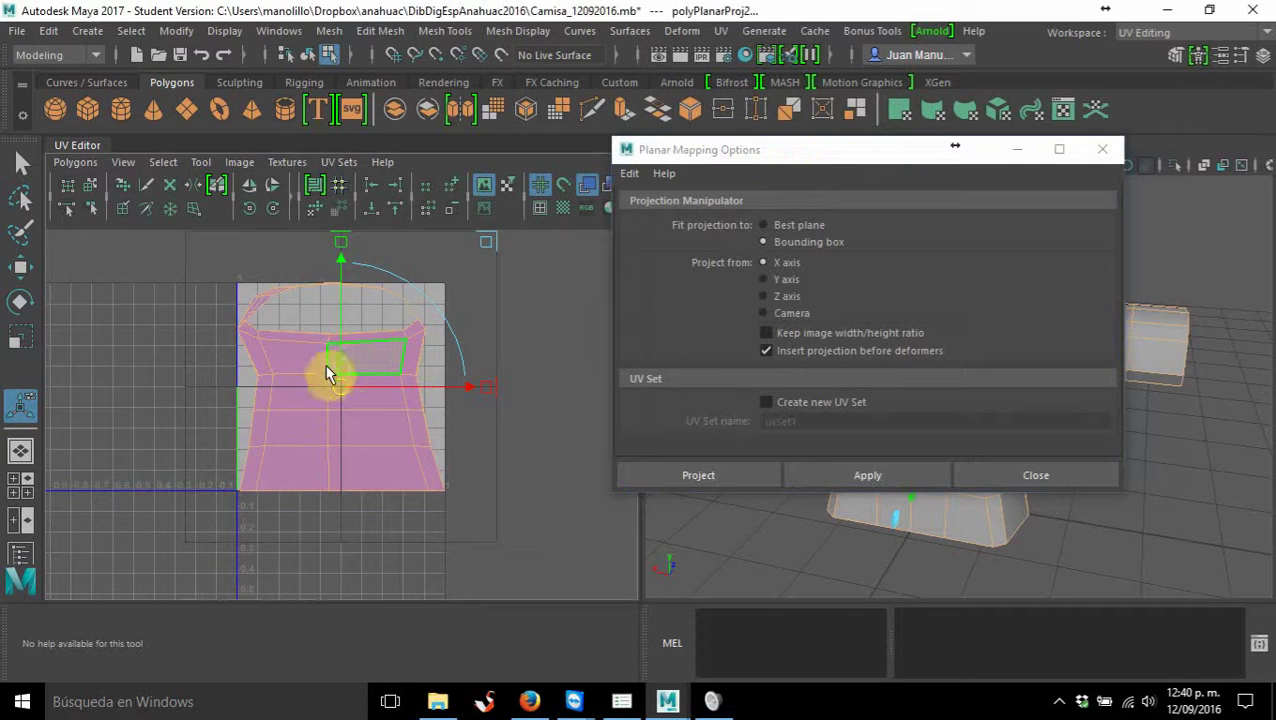
pyautogui.moveTo(334, 368)
pyautogui.keyDown('alt'); pyautogui.mouseDown(button='middle')
pyautogui.moveTo(296, 370)
pyautogui.moveTo(273, 400)
pyautogui.mouseUp(button='middle'); pyautogui.keyUp('alt')
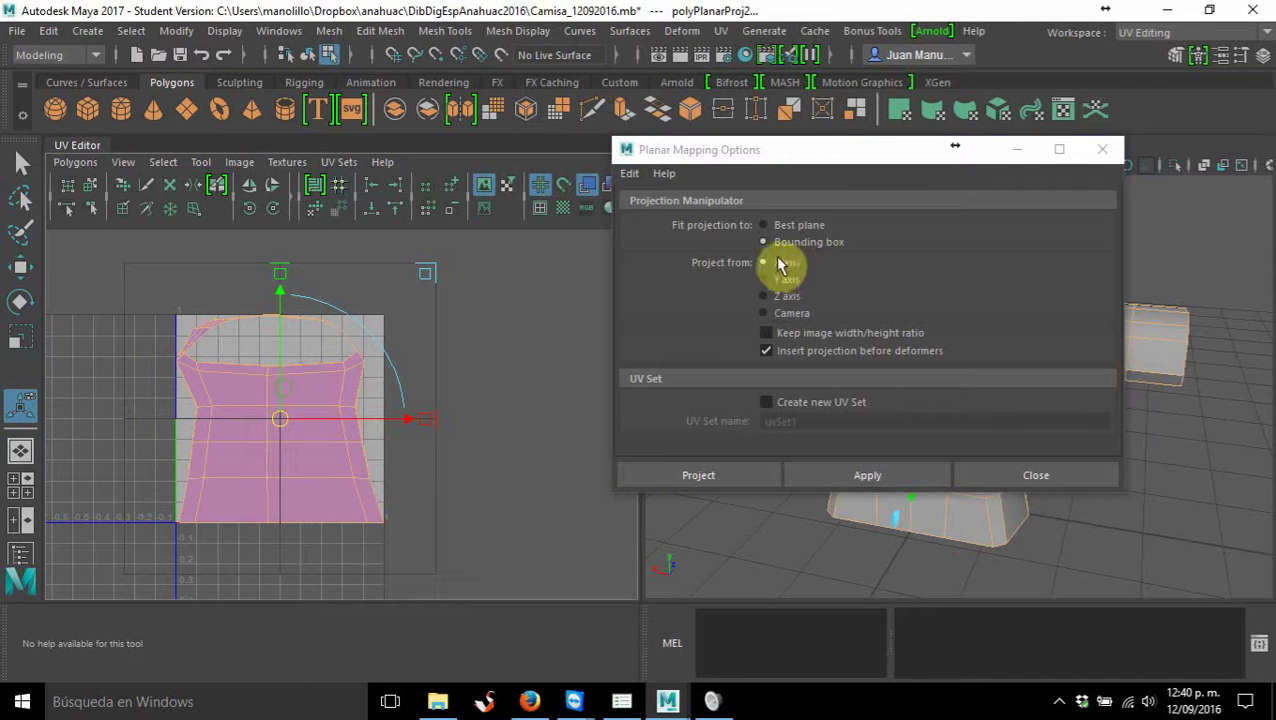
pyautogui.click(765, 285)
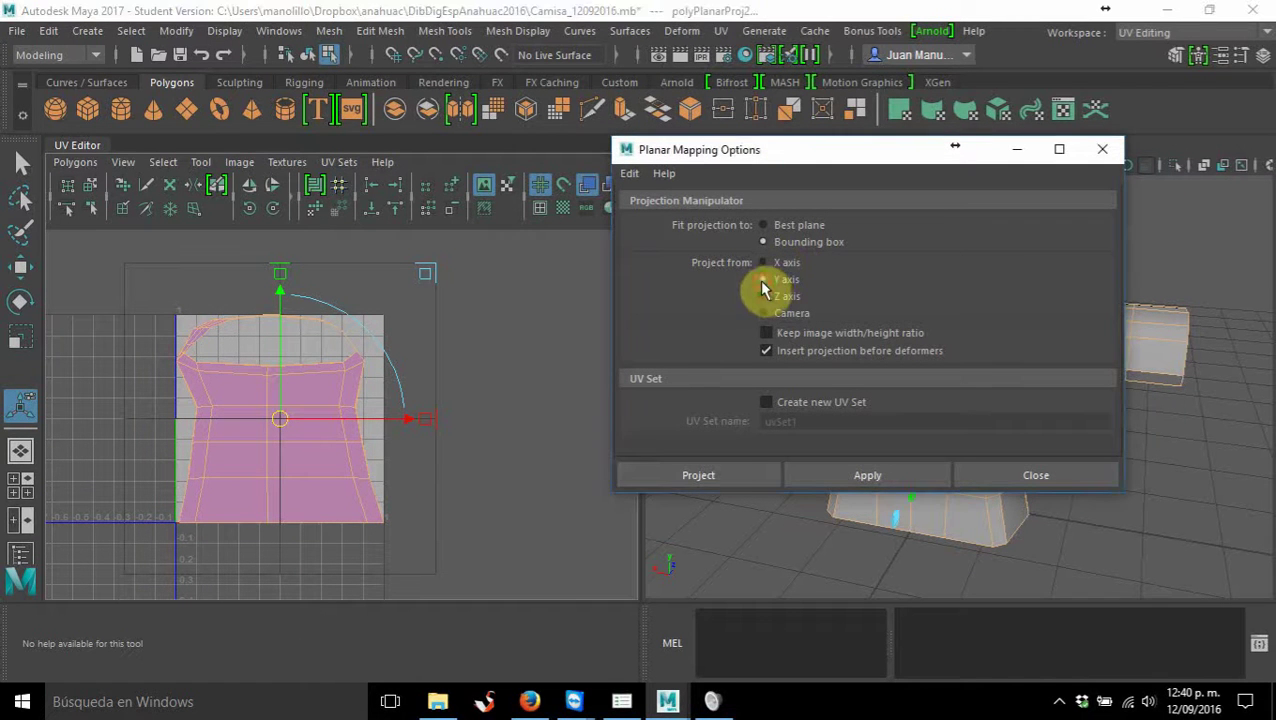
pyautogui.click(737, 476)
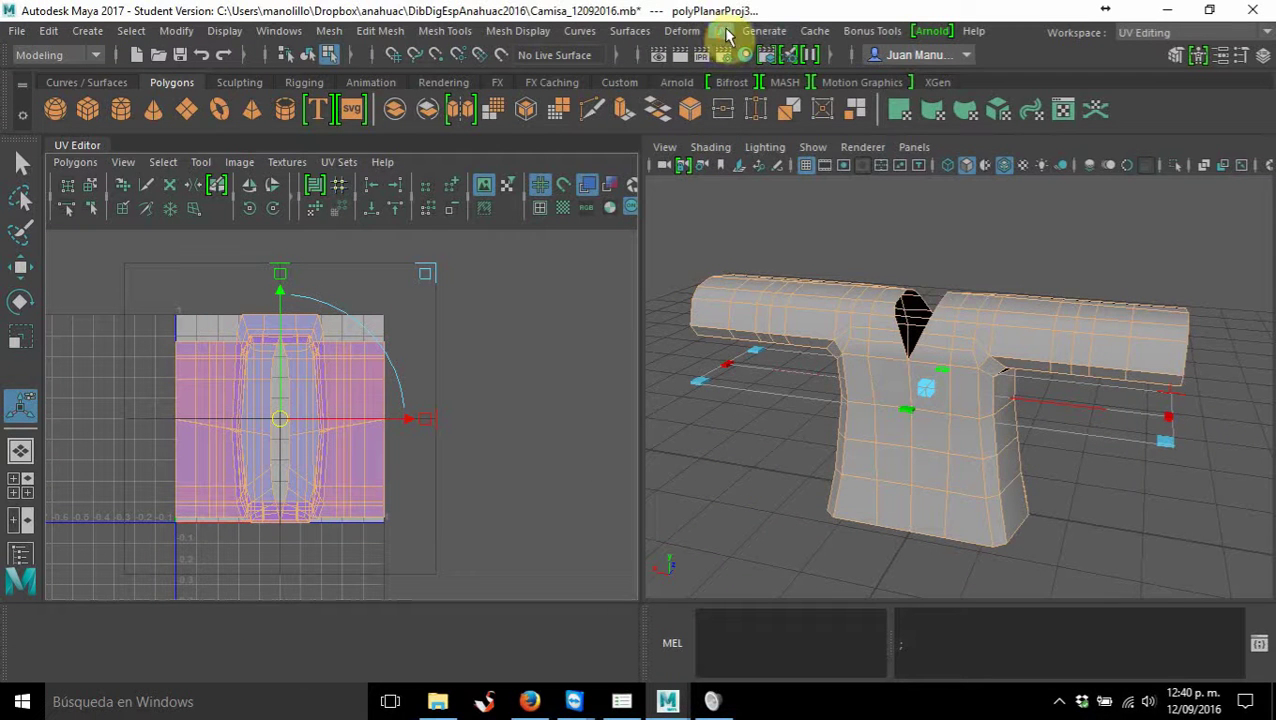
# Apply a Z-axis planar projection from Planar Mapping Options, then close the dialog
pyautogui.click(721, 31)
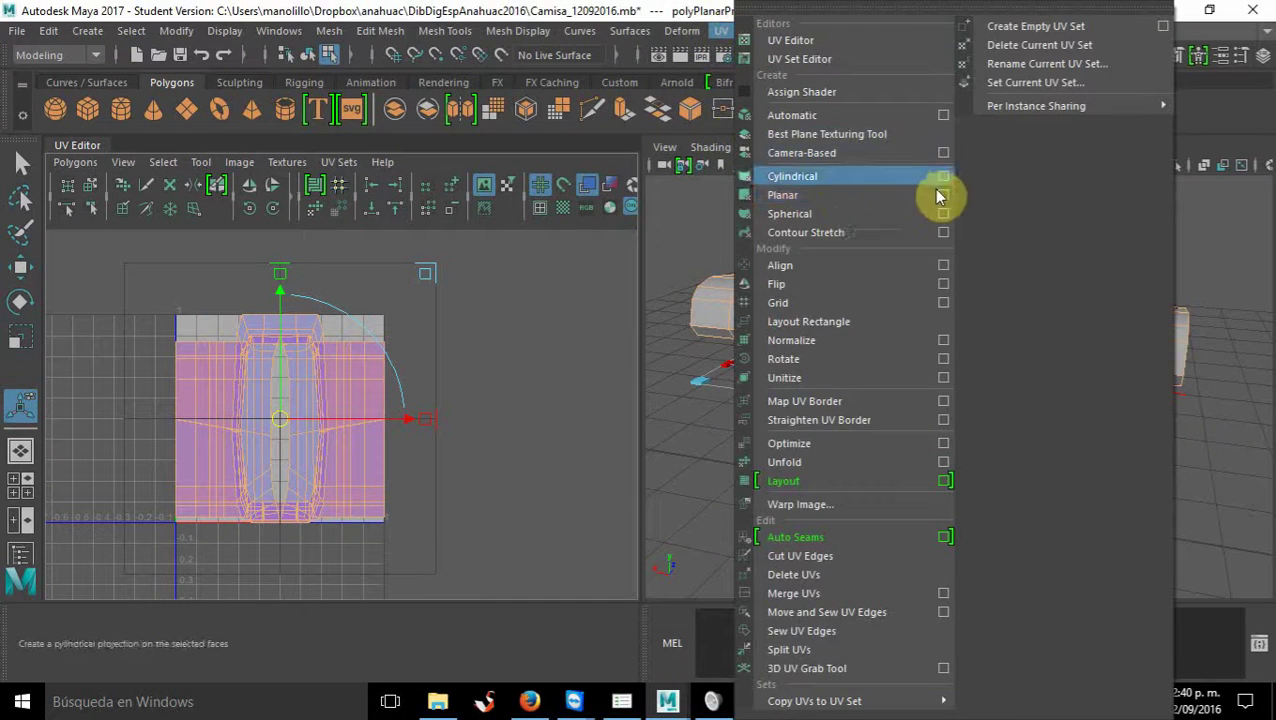
pyautogui.click(940, 195)
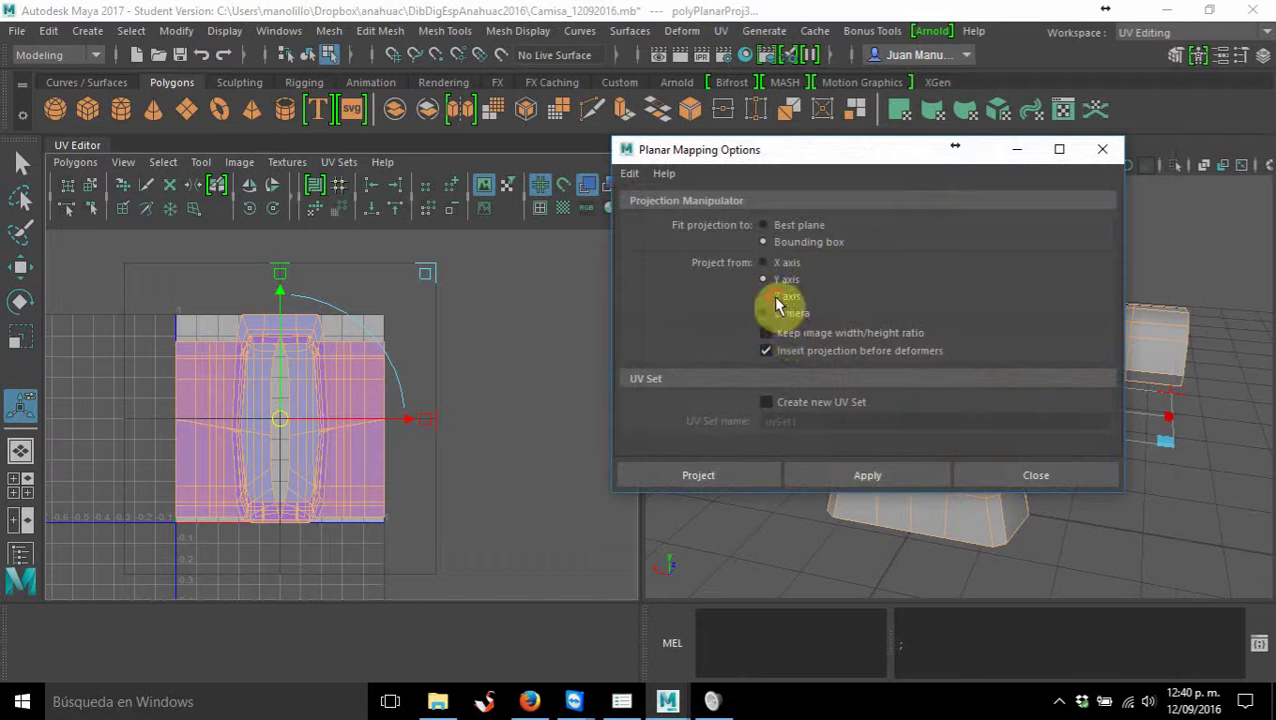
pyautogui.click(776, 298)
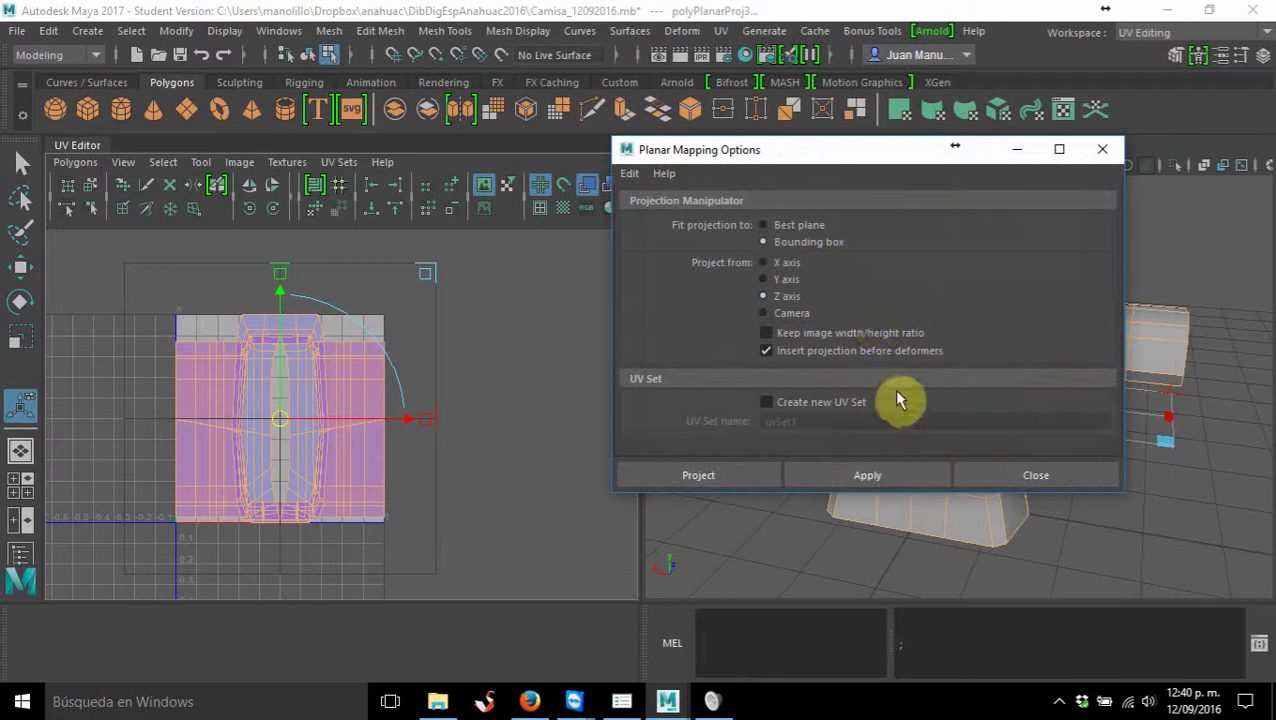
pyautogui.click(822, 482)
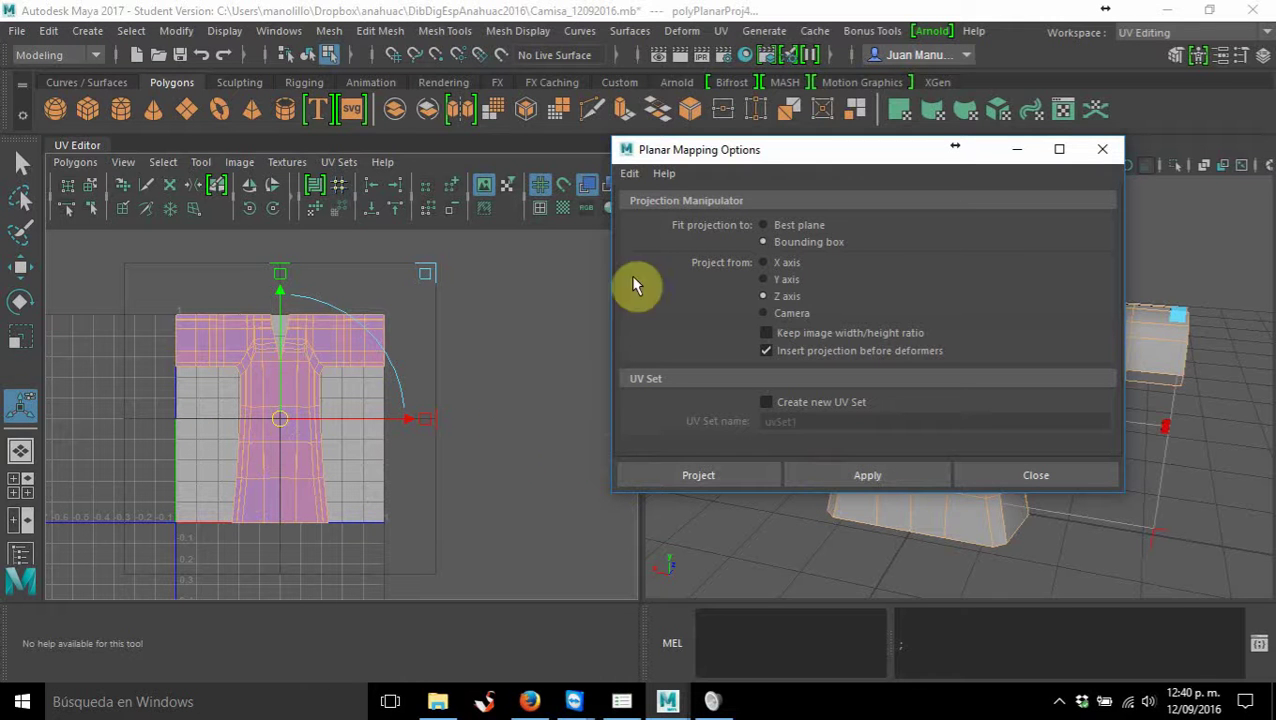
pyautogui.click(1105, 150)
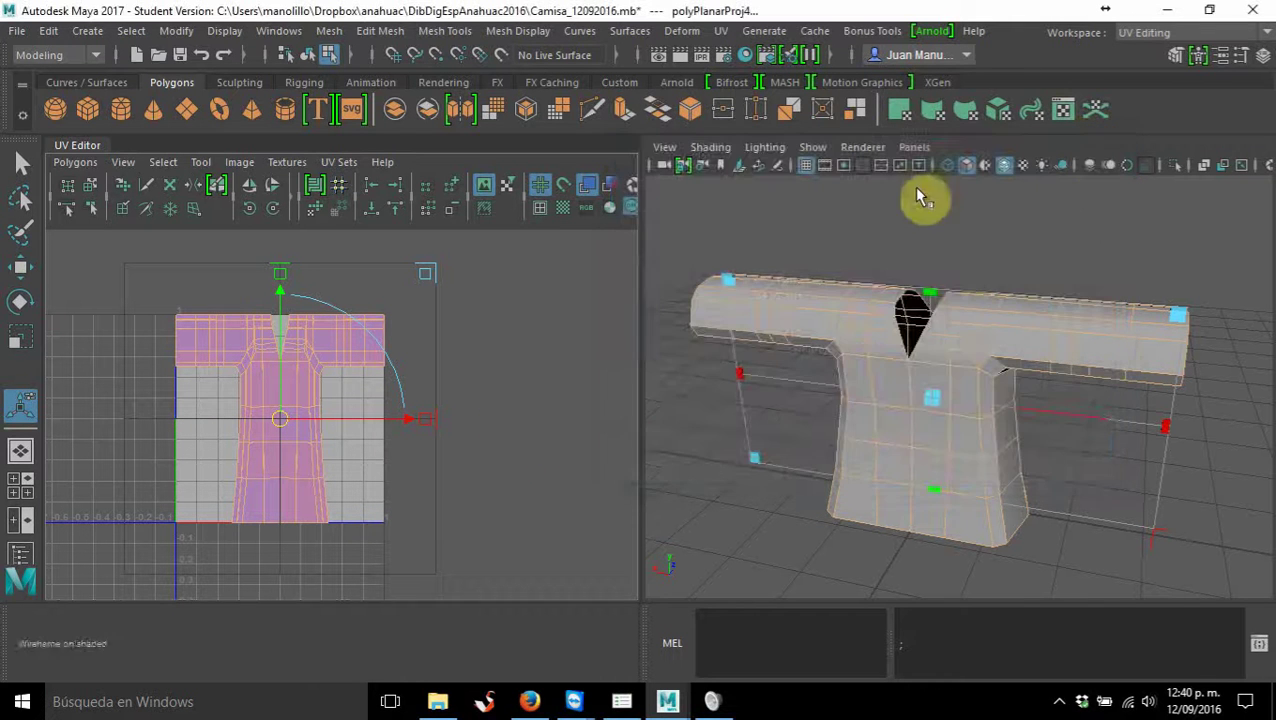
# Frame the T-shaped layout's sleeves, collar and armpits in the UV view and zoom the 3D view onto the collar
pyautogui.click(20, 155)
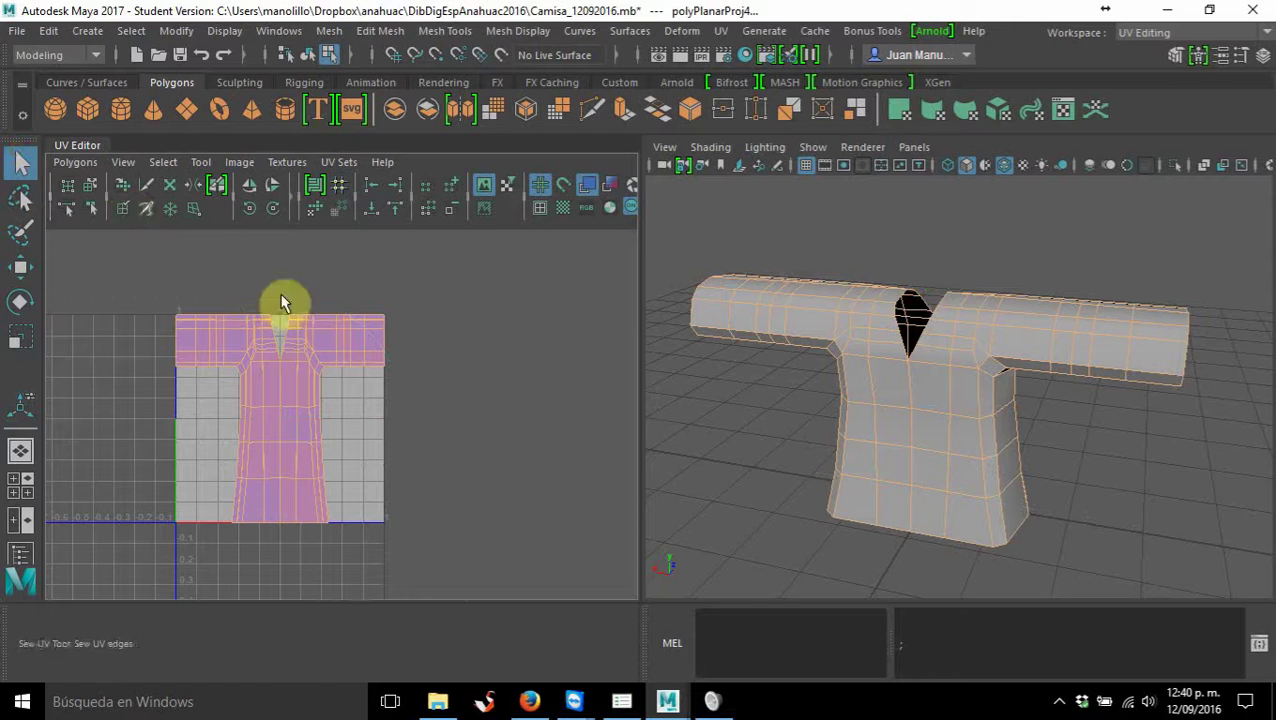
pyautogui.scroll(2, 315, 320)
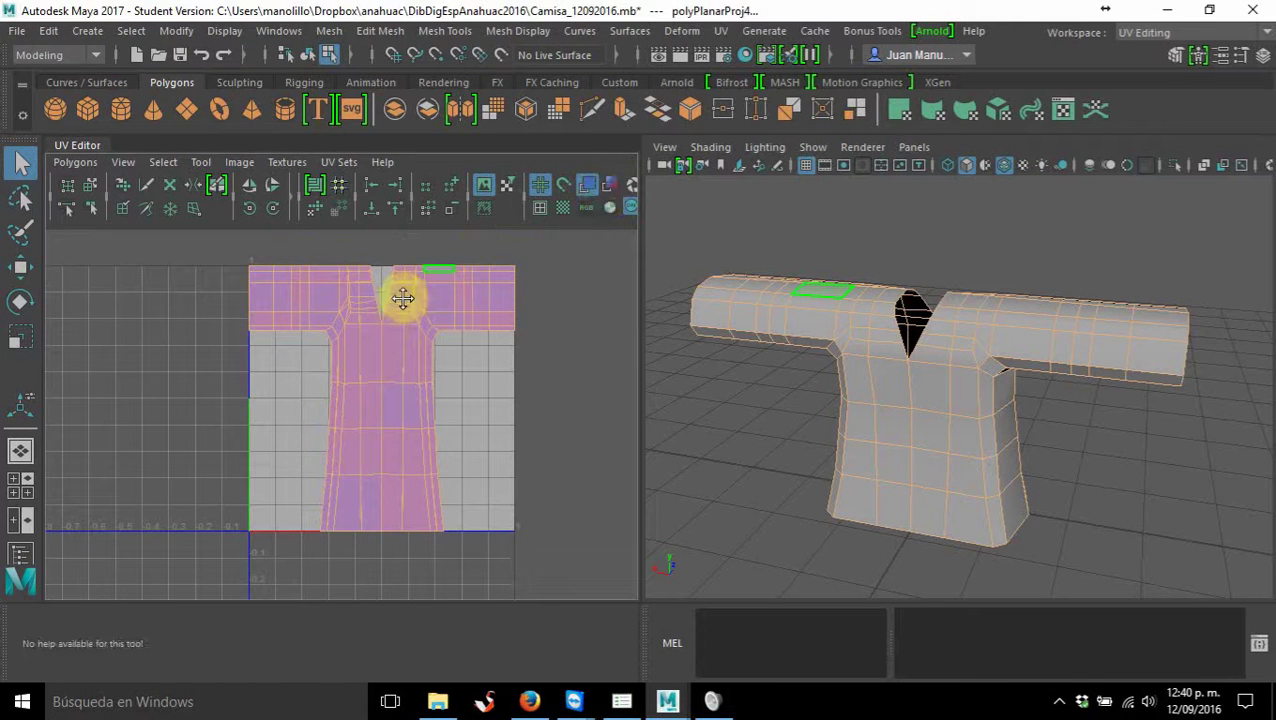
pyautogui.keyDown('alt'); pyautogui.moveTo(404, 290); pyautogui.dragTo(361, 308, button='middle'); pyautogui.keyUp('alt')
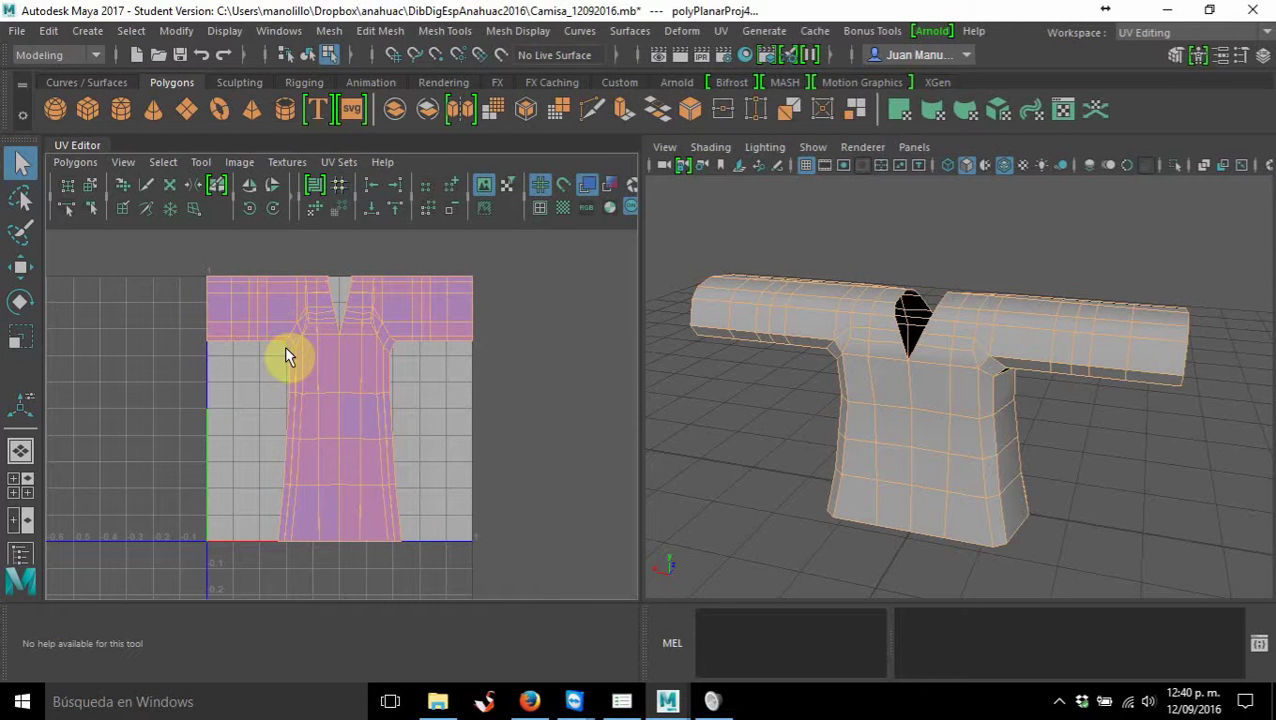
pyautogui.scroll(4, 292, 330)
pyautogui.scroll(-2, 277, 316)
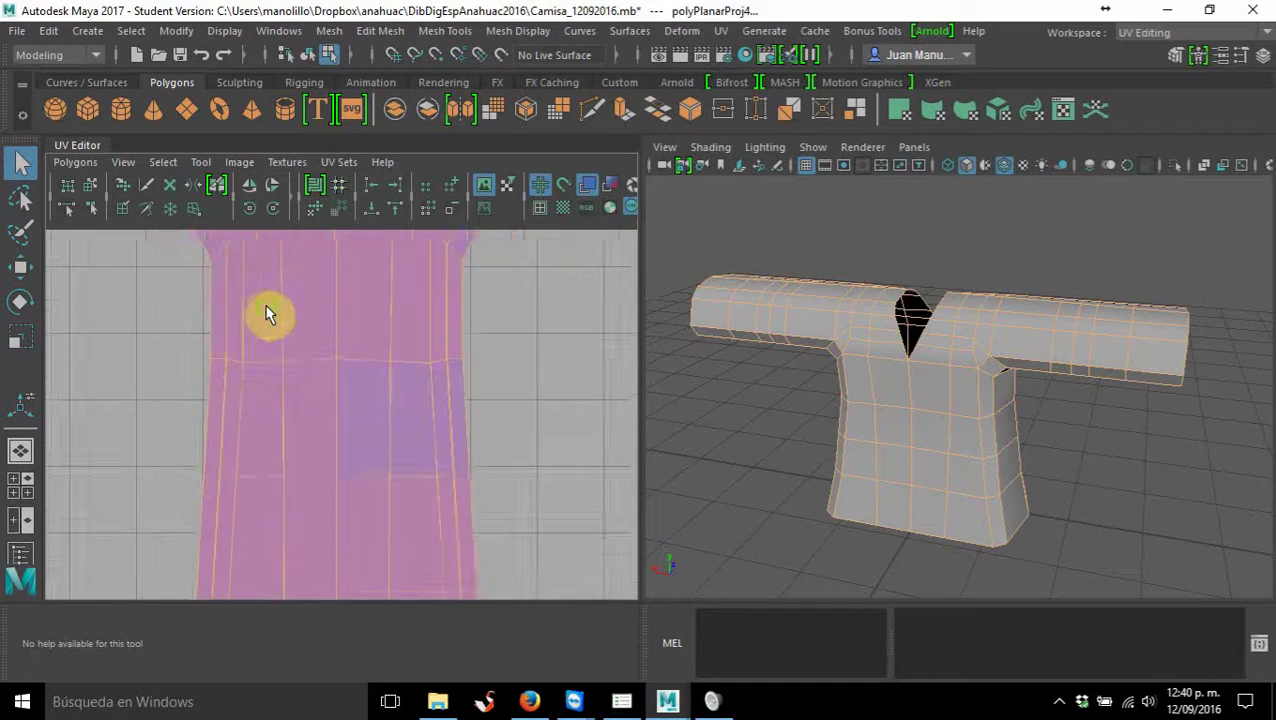
pyautogui.keyDown('alt'); pyautogui.moveTo(265, 313); pyautogui.dragTo(359, 449, button='middle'); pyautogui.keyUp('alt')
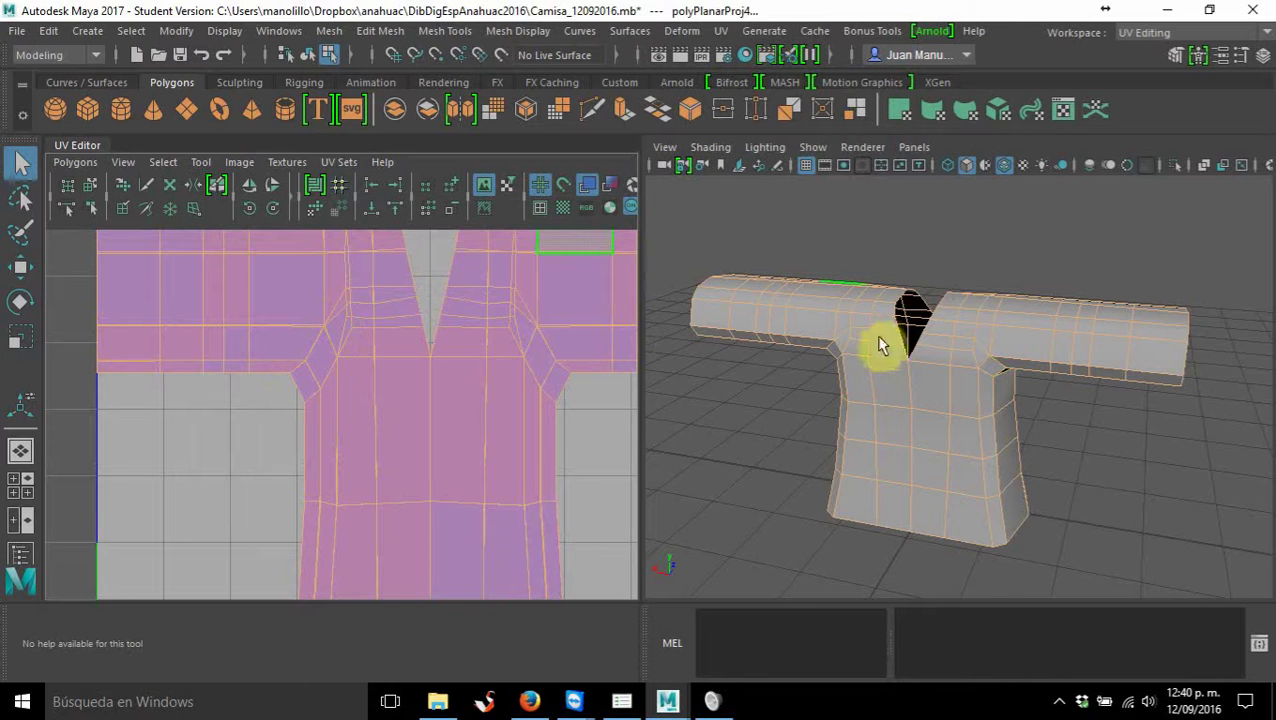
pyautogui.keyDown('alt'); pyautogui.moveTo(877, 342); pyautogui.dragTo(939, 330); pyautogui.keyUp('alt')
pyautogui.scroll(5, 835, 360)
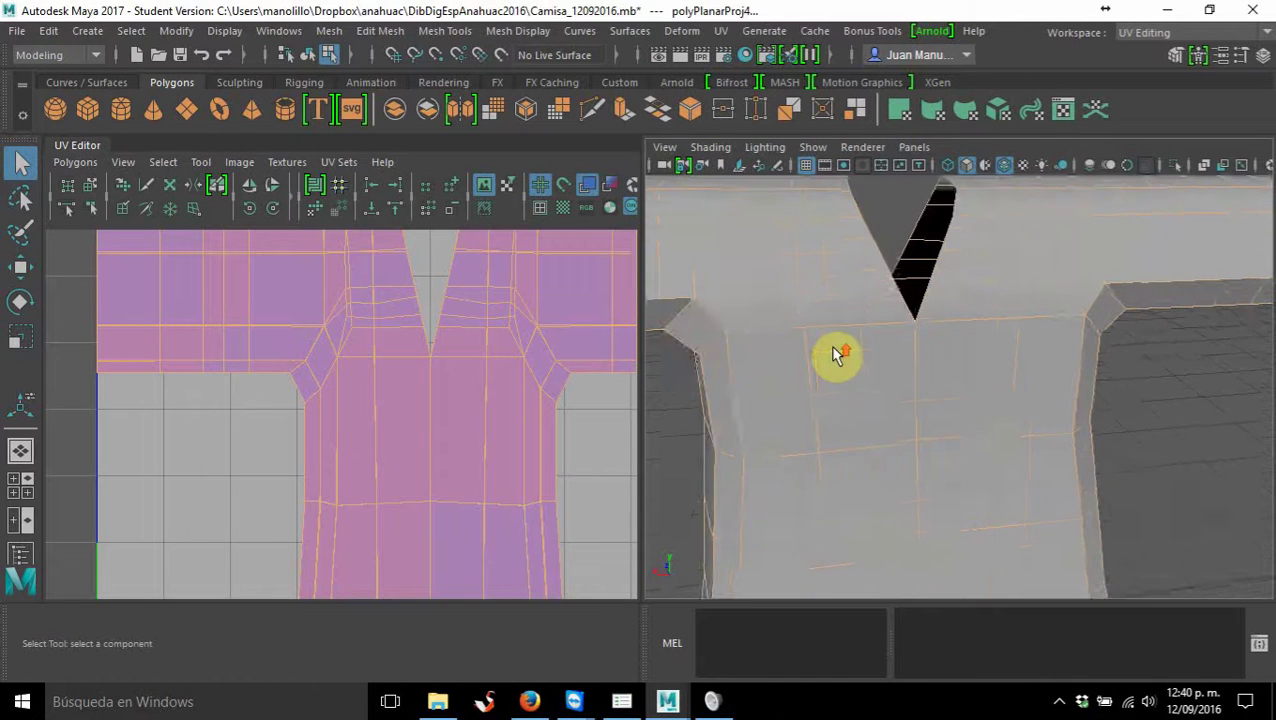
pyautogui.keyDown('alt'); pyautogui.moveTo(809, 308); pyautogui.dragTo(845, 317, button='middle'); pyautogui.keyUp('alt')
pyautogui.scroll(-3, 849, 338)
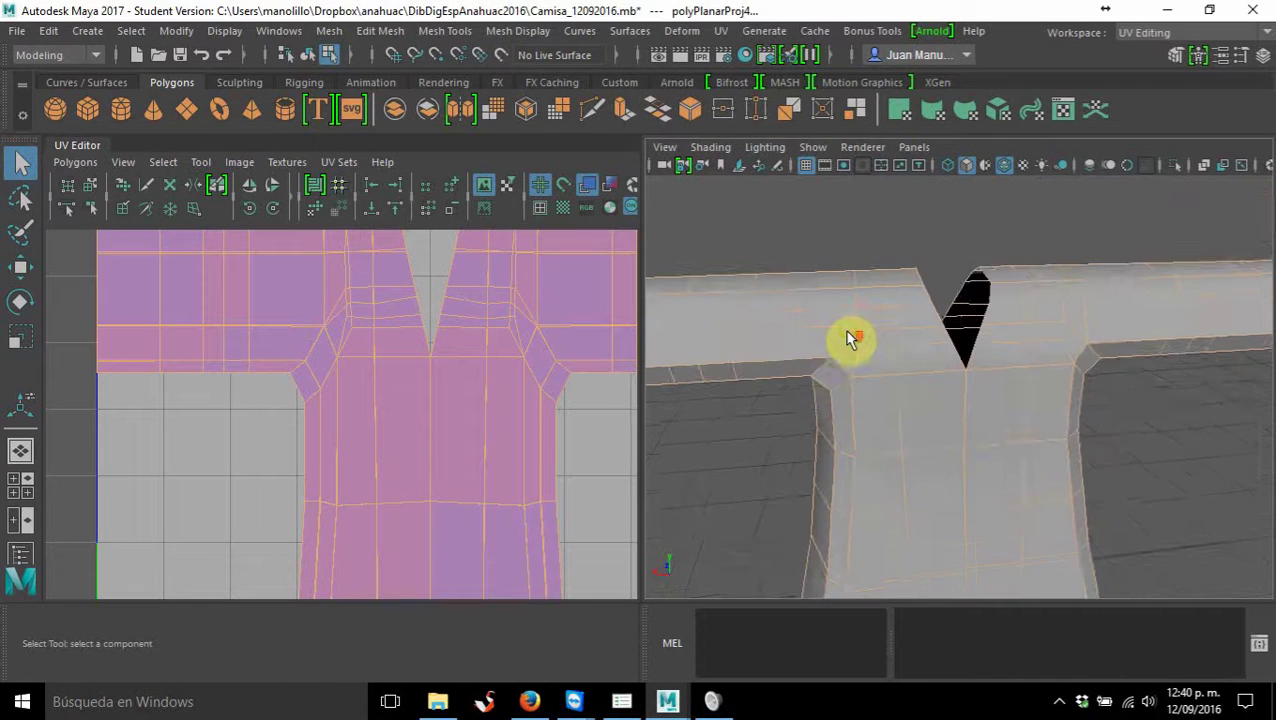
pyautogui.scroll(-2, 852, 338)
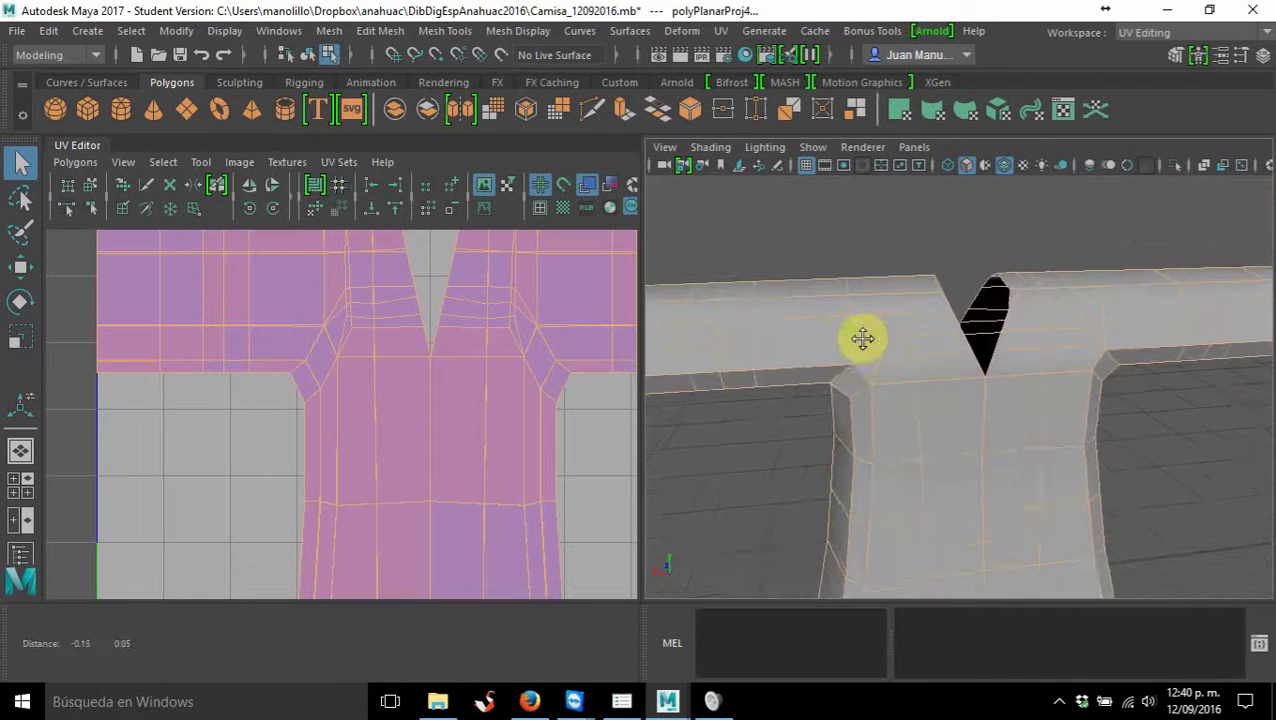
# With the Cut UV Tool, cut the underarm corner, diagonal underarm, shoulder and sleeve underarm edges
pyautogui.click(146, 190)
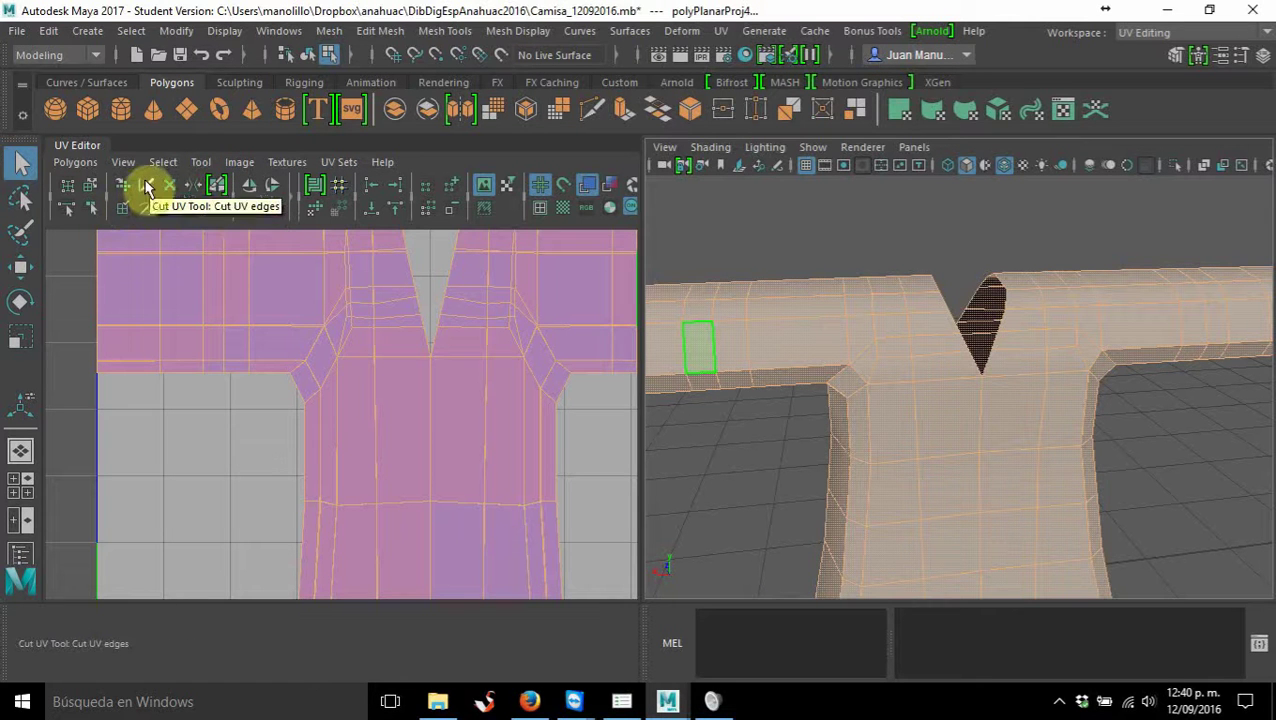
pyautogui.click(315, 347)
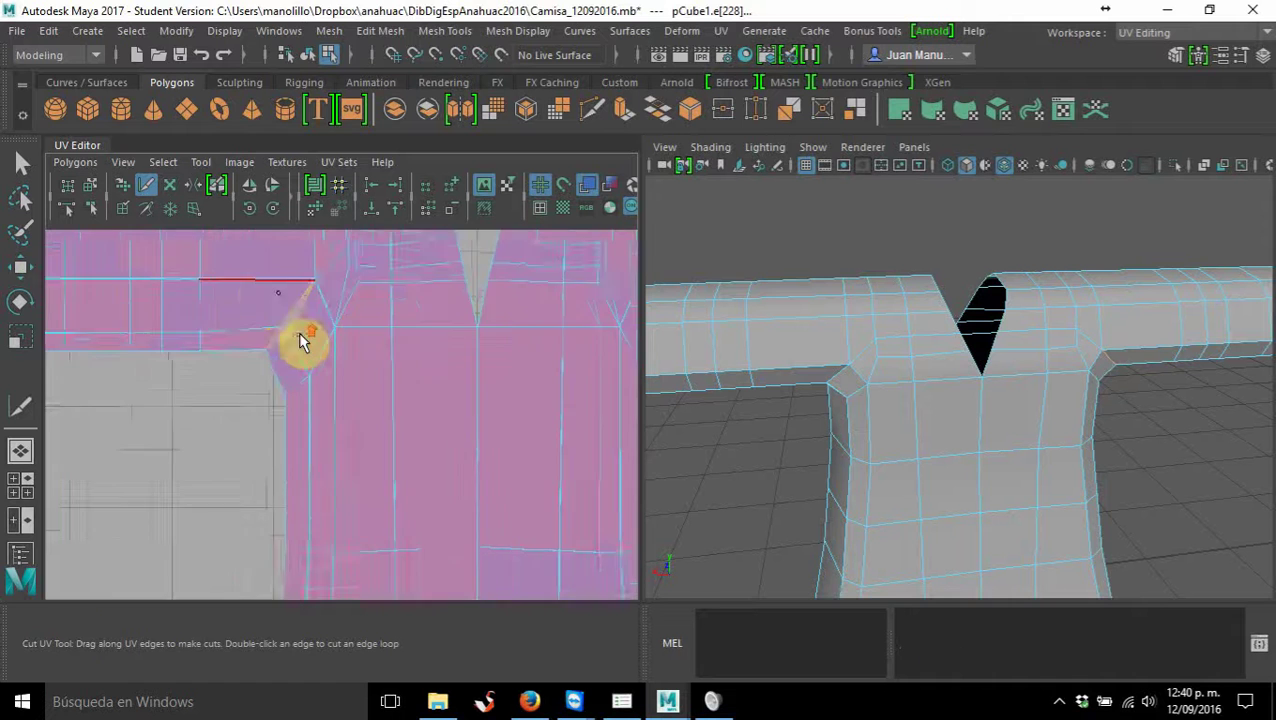
pyautogui.moveTo(350, 370); pyautogui.dragTo(364, 293)
pyautogui.keyDown('alt'); pyautogui.moveTo(364, 293); pyautogui.dragTo(382, 452, button='middle'); pyautogui.keyUp('alt')
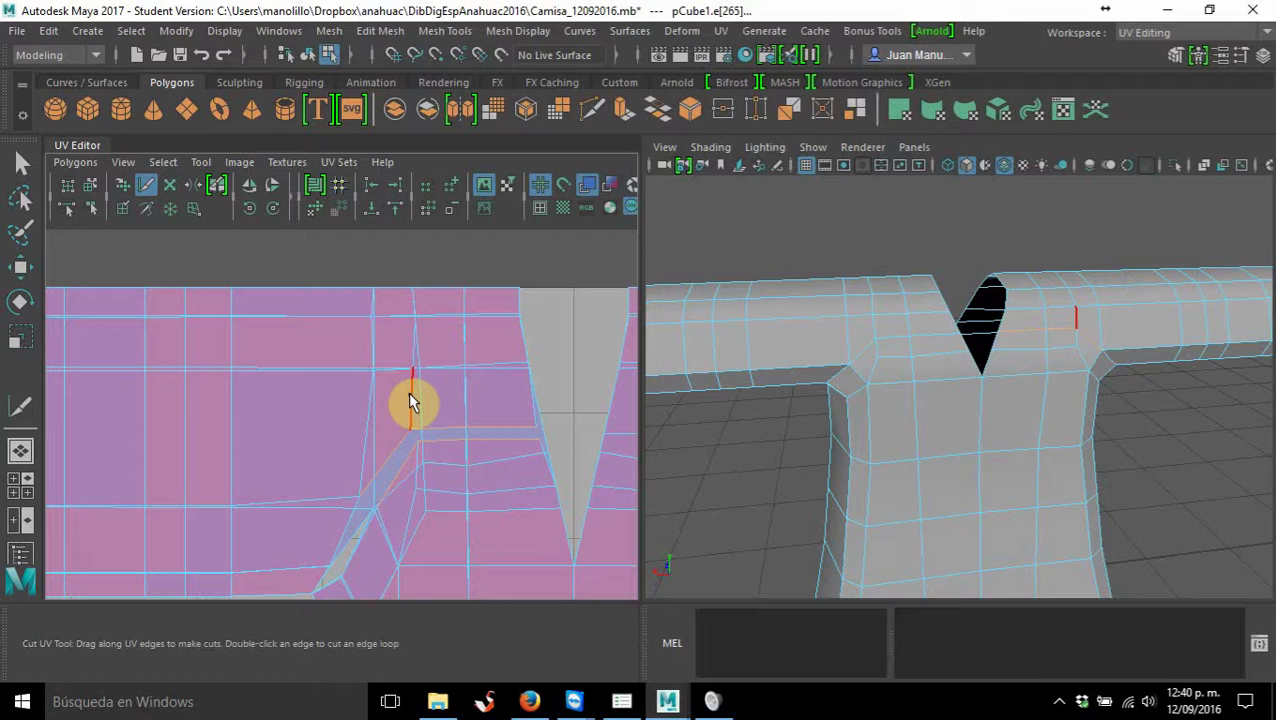
pyautogui.click(410, 402)
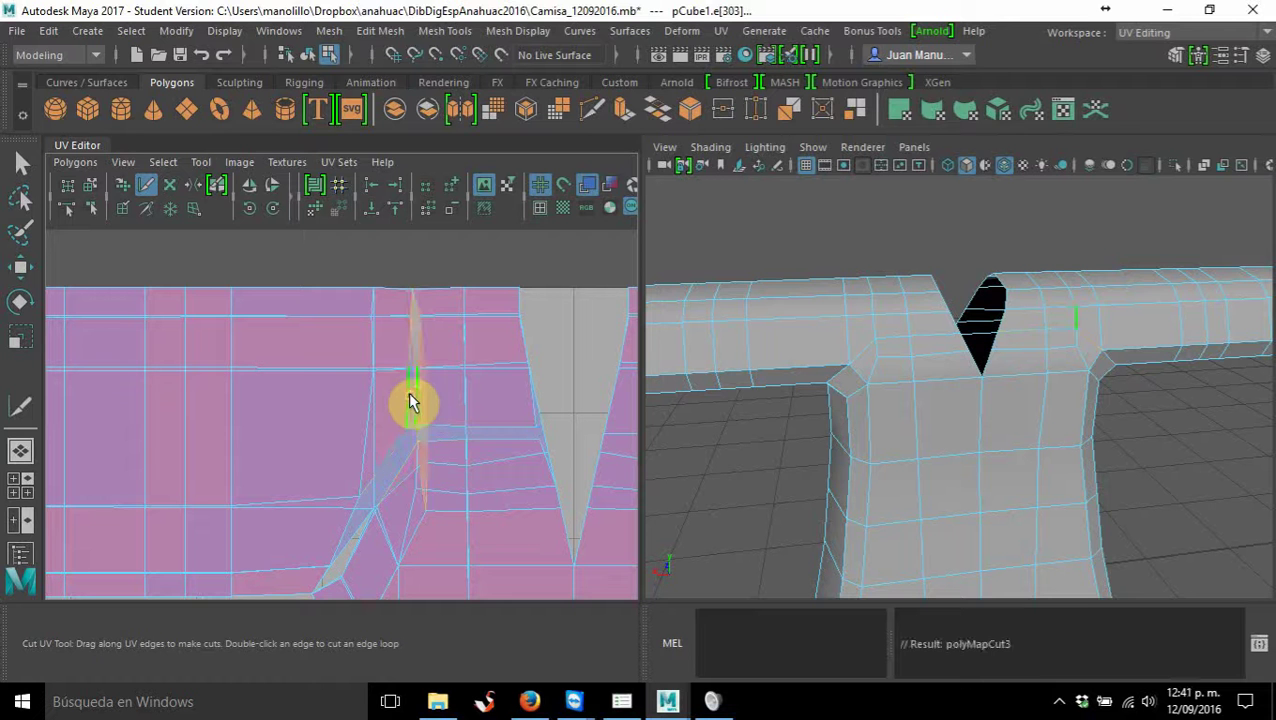
pyautogui.keyDown('alt'); pyautogui.moveTo(375, 510); pyautogui.dragTo(436, 347, button='middle'); pyautogui.keyUp('alt')
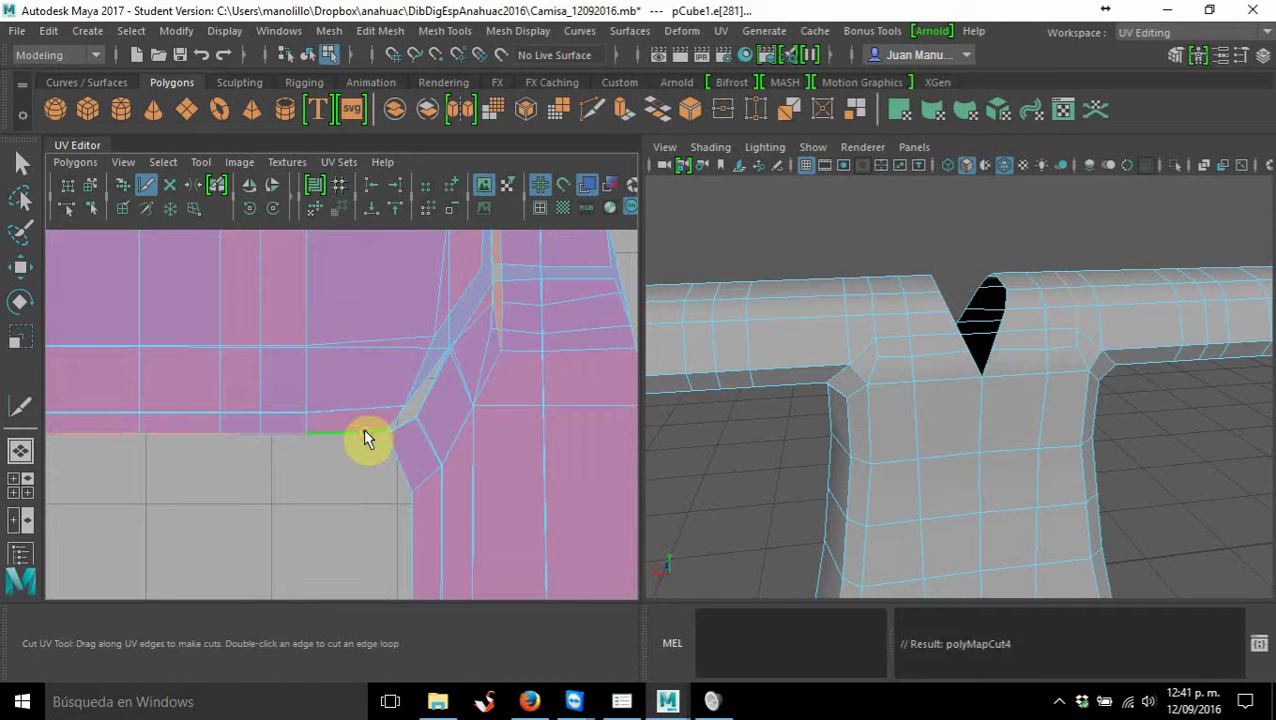
pyautogui.scroll(-3, 455, 452)
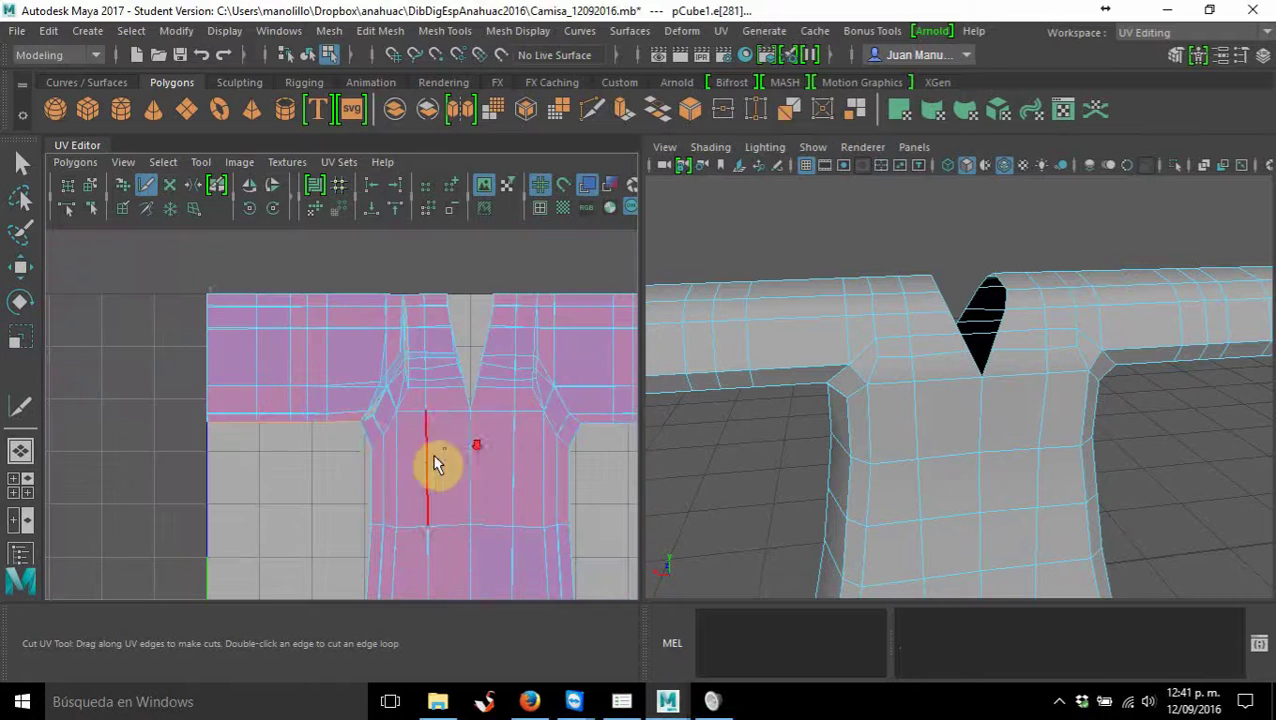
pyautogui.click(363, 435)
pyautogui.keyDown('alt'); pyautogui.moveTo(421, 456); pyautogui.dragTo(299, 299, button='middle'); pyautogui.keyUp('alt')
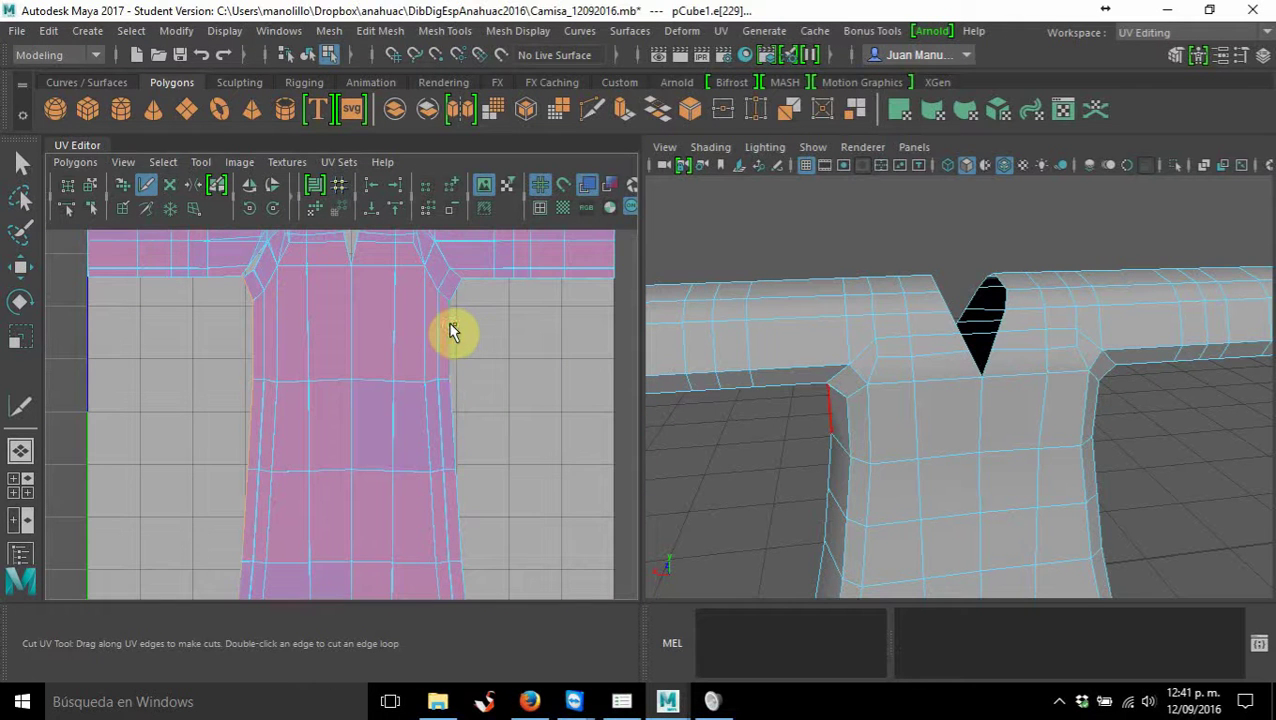
# Cut the edge beside the neckline and the diagonal shoulder edge next to the collar
pyautogui.keyDown('alt'); pyautogui.moveTo(450, 276); pyautogui.dragTo(478, 400, button='middle'); pyautogui.keyUp('alt')
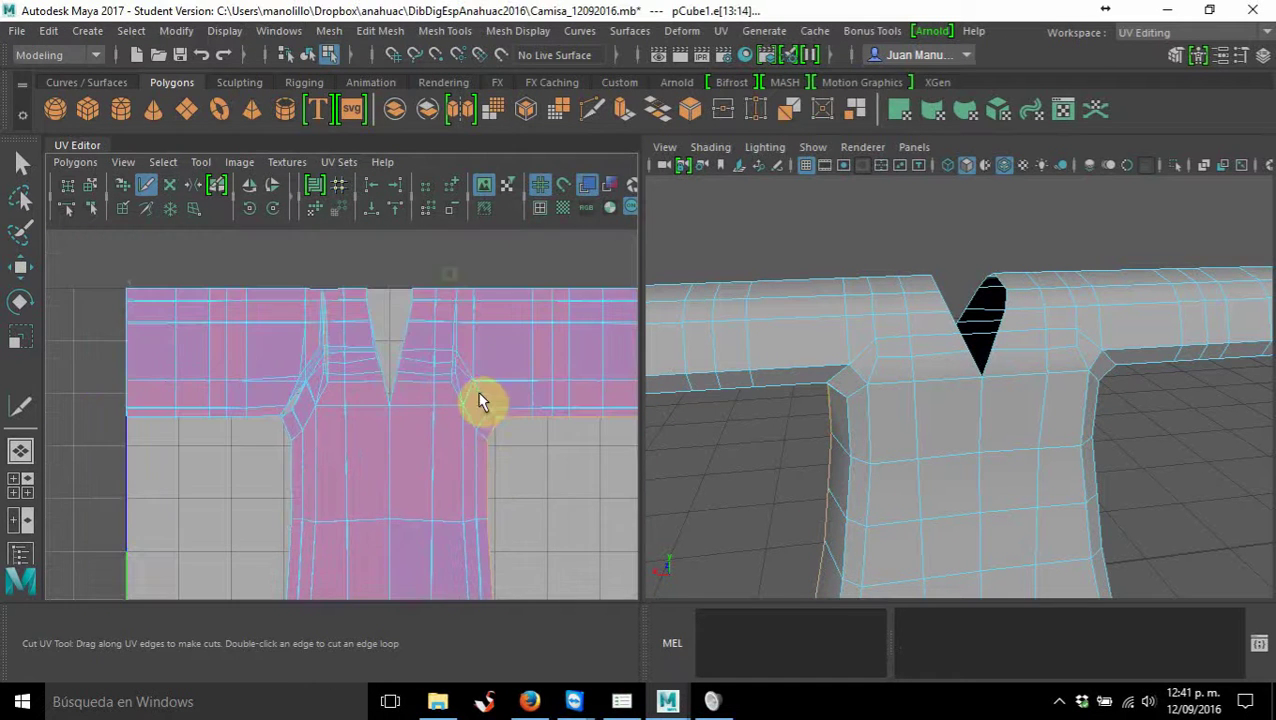
pyautogui.scroll(2, 475, 390)
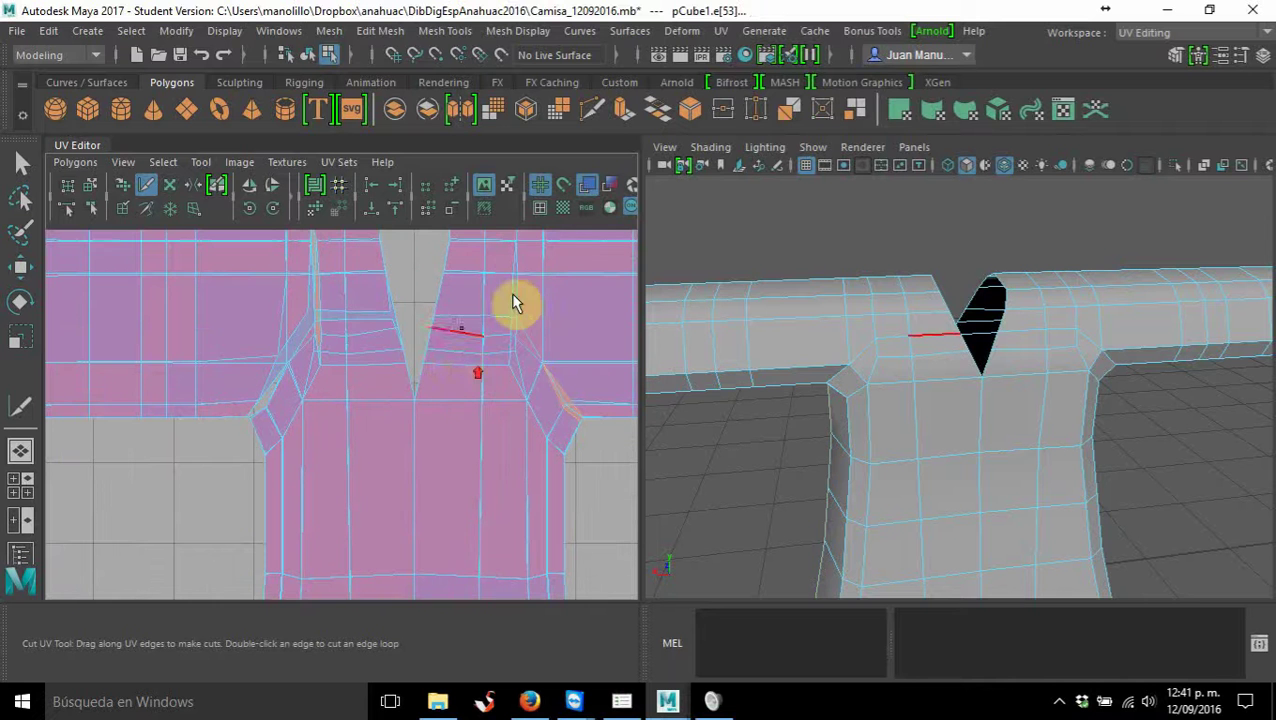
pyautogui.click(545, 330)
pyautogui.scroll(3, 548, 340)
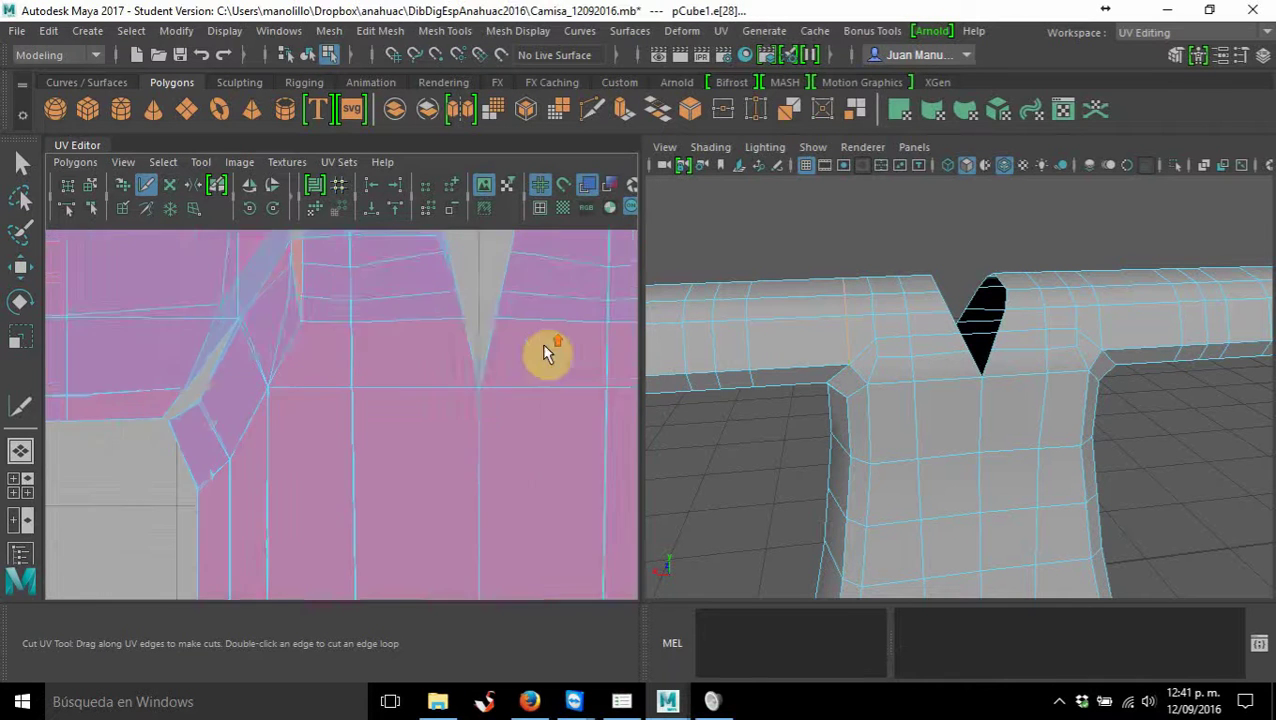
pyautogui.scroll(2, 552, 348)
pyautogui.keyDown('alt'); pyautogui.moveTo(555, 348); pyautogui.dragTo(239, 364, button='middle'); pyautogui.keyUp('alt')
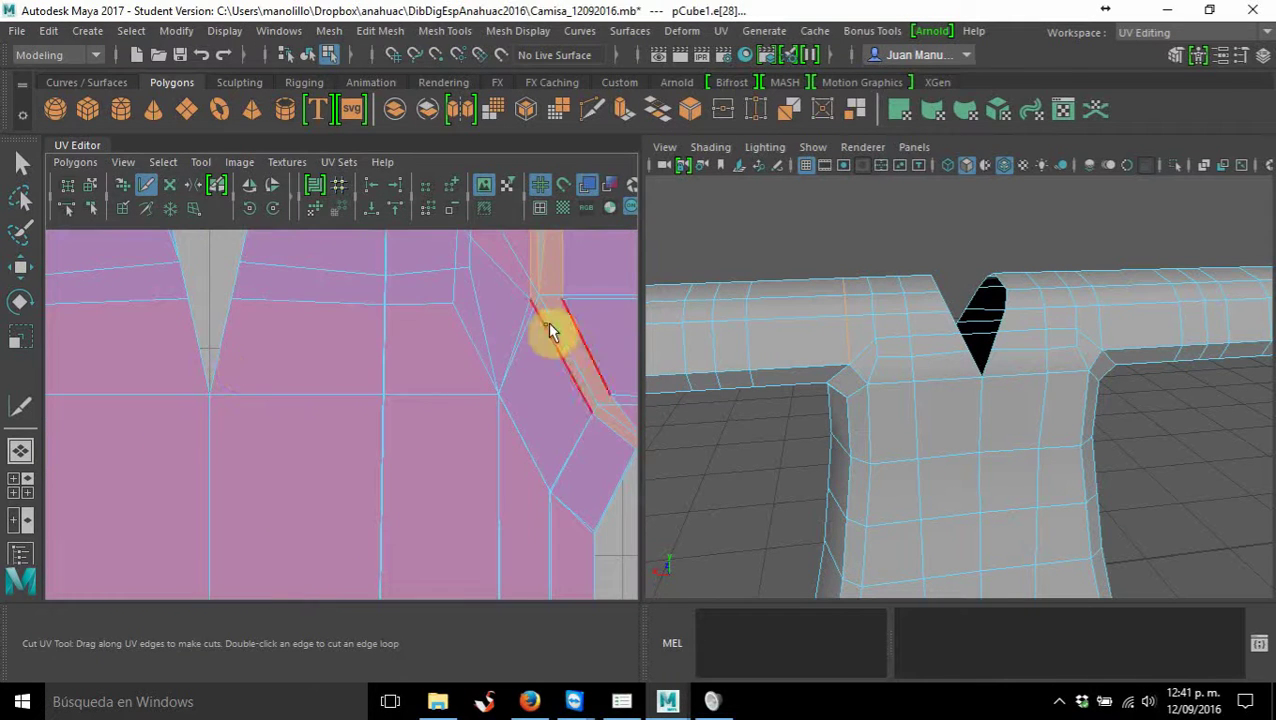
pyautogui.keyDown('alt'); pyautogui.moveTo(553, 333); pyautogui.dragTo(455, 368, button='middle'); pyautogui.keyUp('alt')
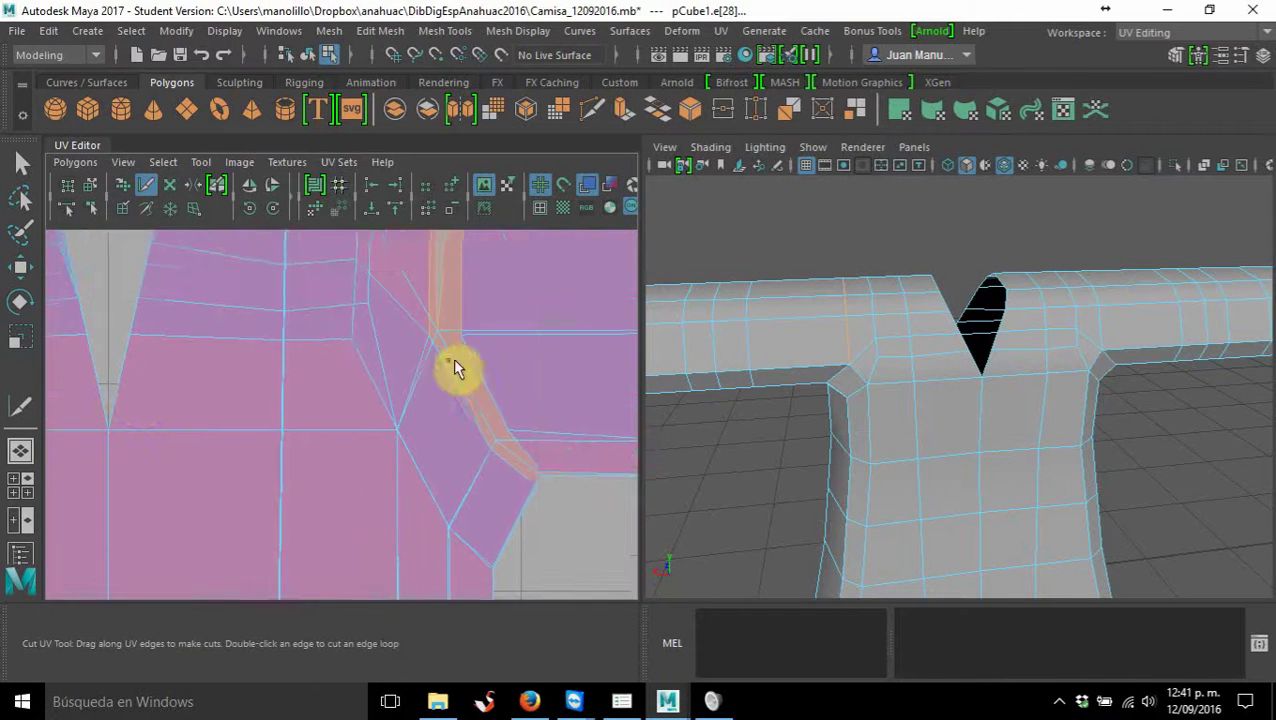
pyautogui.click(487, 416)
pyautogui.scroll(-3, 470, 388)
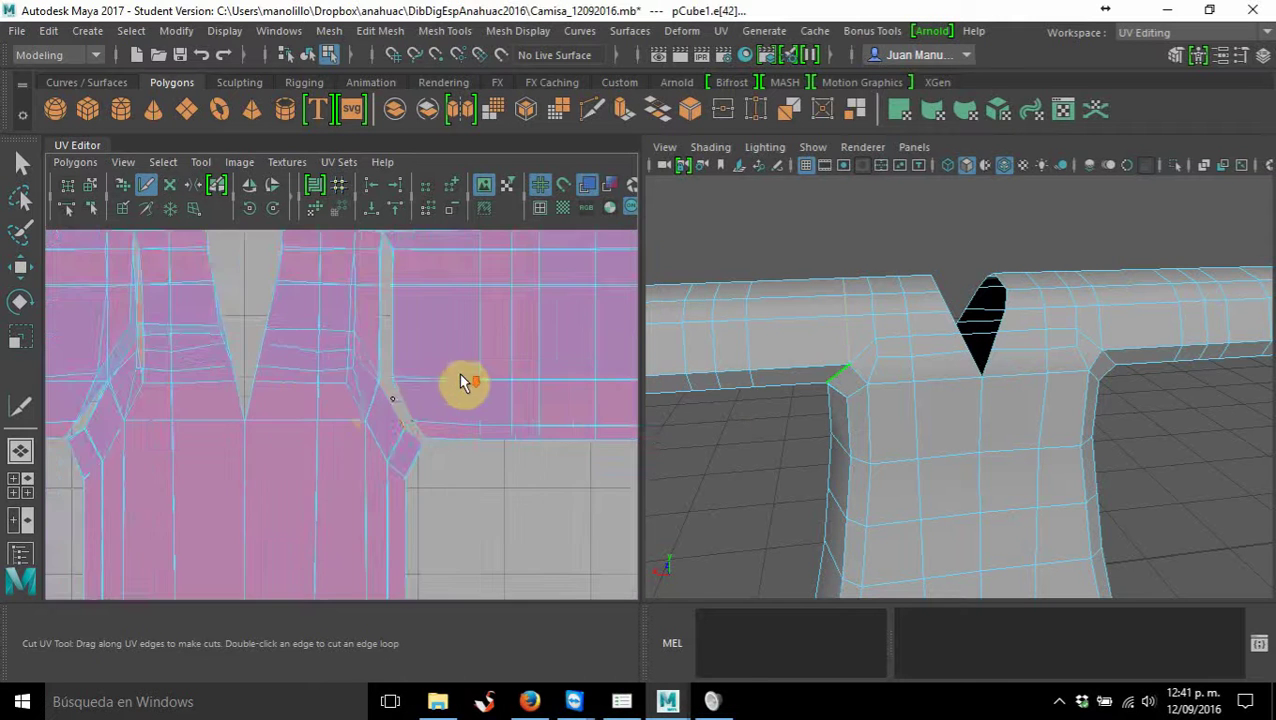
pyautogui.moveTo(464, 379)
pyautogui.keyDown('alt'); pyautogui.mouseDown(button='middle')
pyautogui.moveTo(551, 428)
pyautogui.moveTo(468, 422)
pyautogui.mouseUp(button='middle'); pyautogui.keyUp('alt')
# Cut the vertical edge beside the collar and the shell's top edge next to the collar
pyautogui.scroll(2, 393, 413)
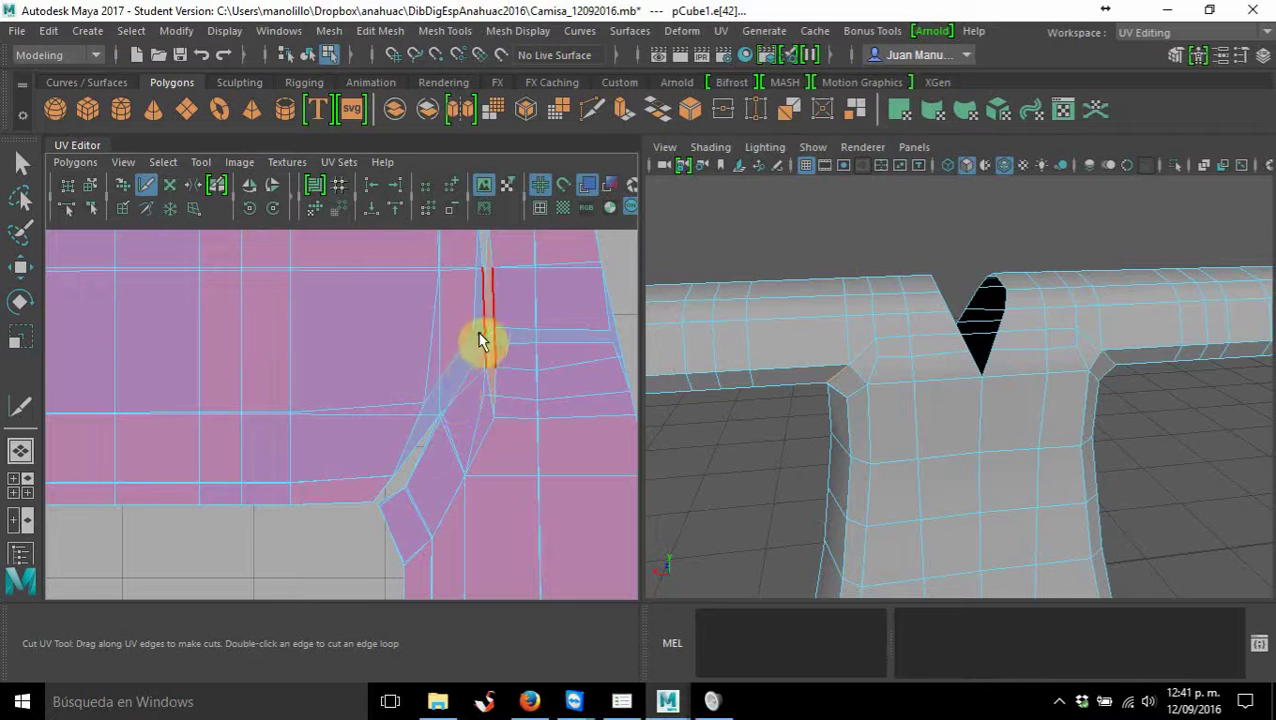
pyautogui.keyDown('alt'); pyautogui.moveTo(484, 342); pyautogui.dragTo(459, 452, button='middle'); pyautogui.keyUp('alt')
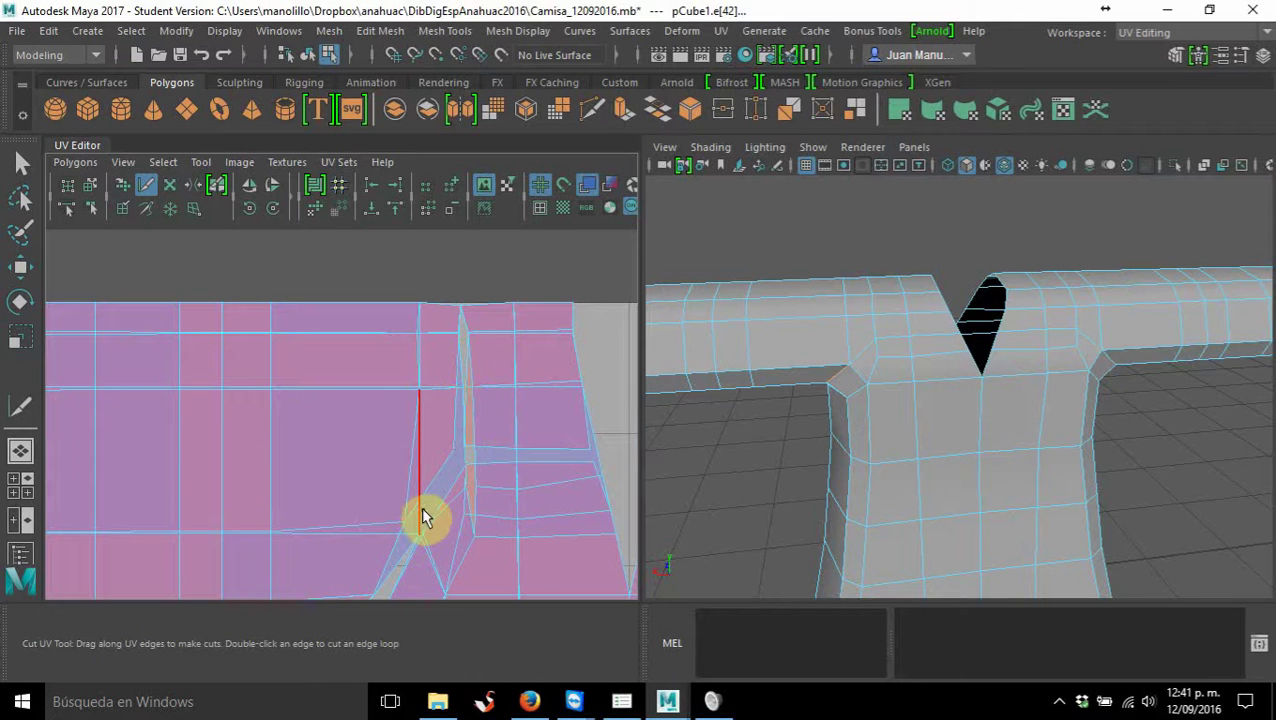
pyautogui.moveTo(436, 501); pyautogui.dragTo(441, 512)
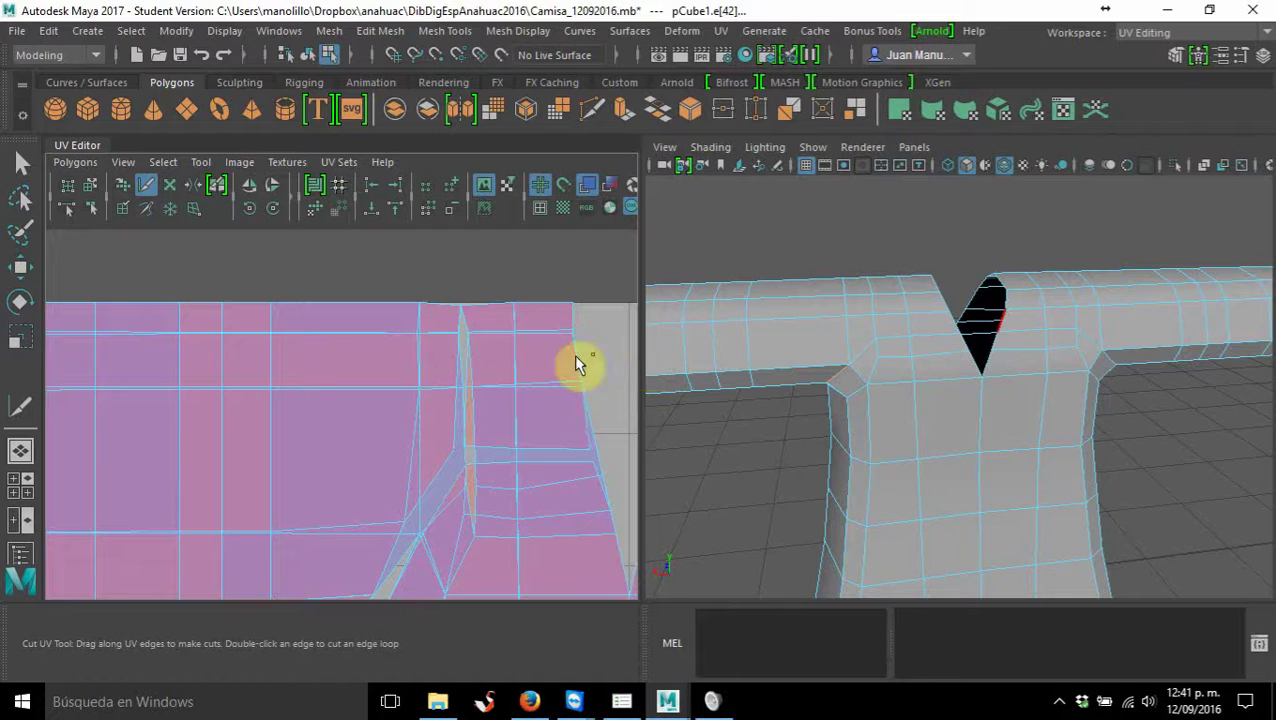
pyautogui.scroll(-3, 570, 364)
pyautogui.scroll(2, 421, 364)
pyautogui.scroll(1, 434, 336)
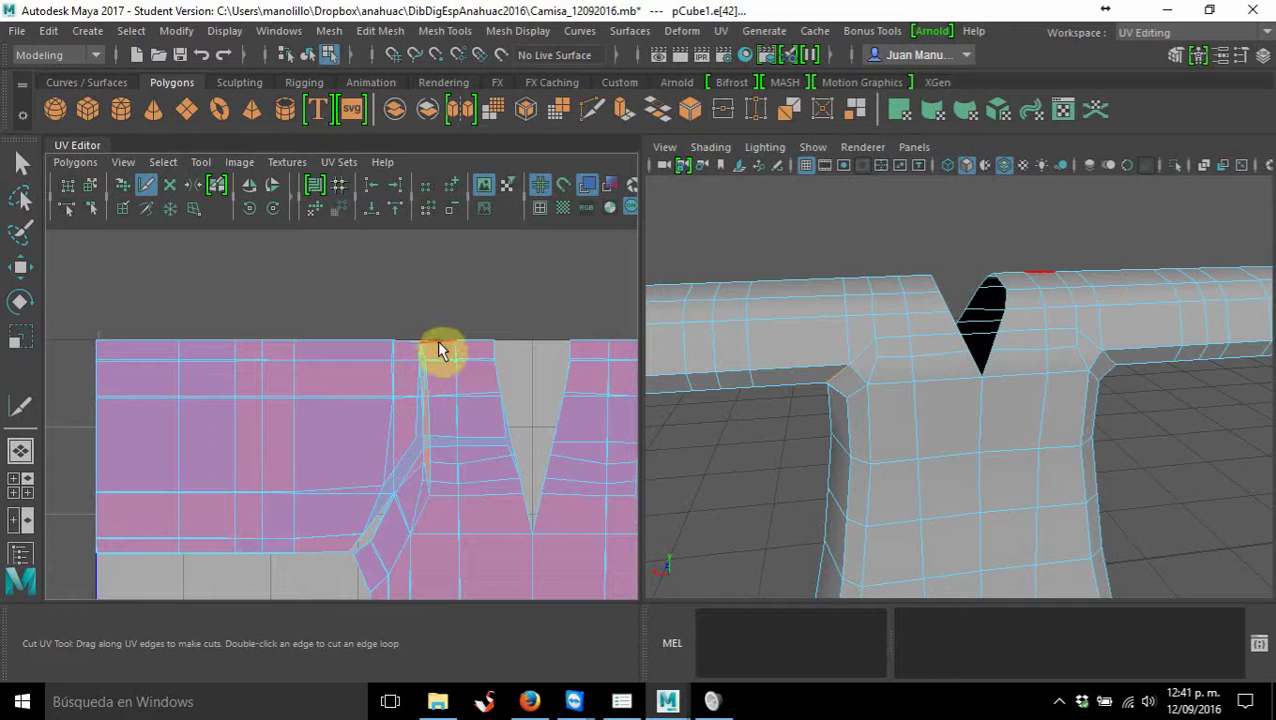
pyautogui.keyDown('alt'); pyautogui.moveTo(516, 348); pyautogui.dragTo(373, 328, button='middle'); pyautogui.keyUp('alt')
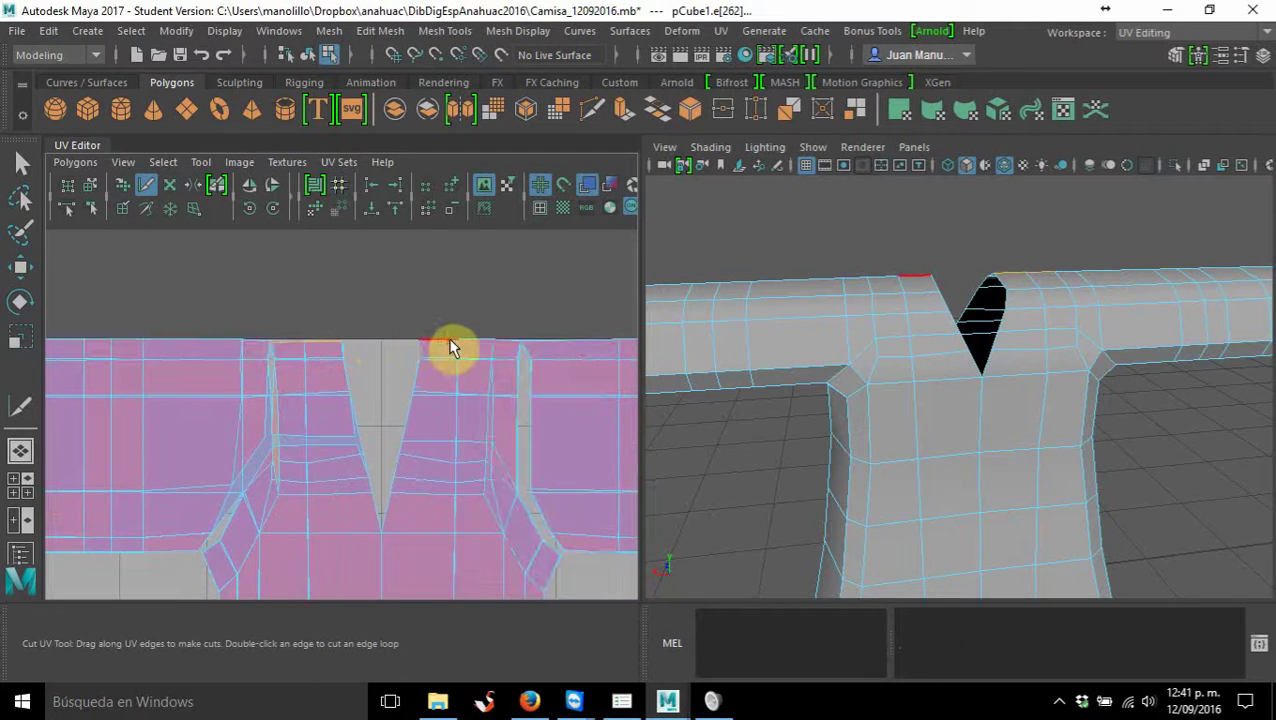
pyautogui.click(447, 346)
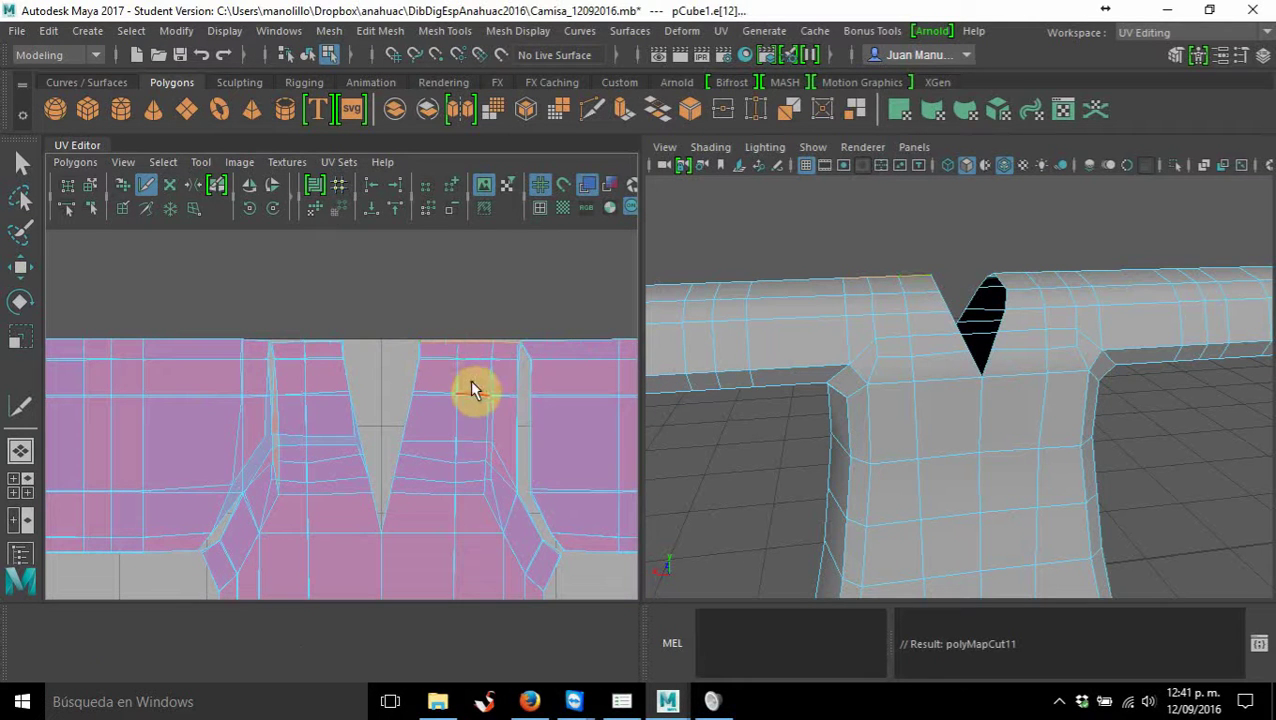
pyautogui.keyDown('alt'); pyautogui.moveTo(390, 455); pyautogui.dragTo(401, 353, button='middle'); pyautogui.keyUp('alt')
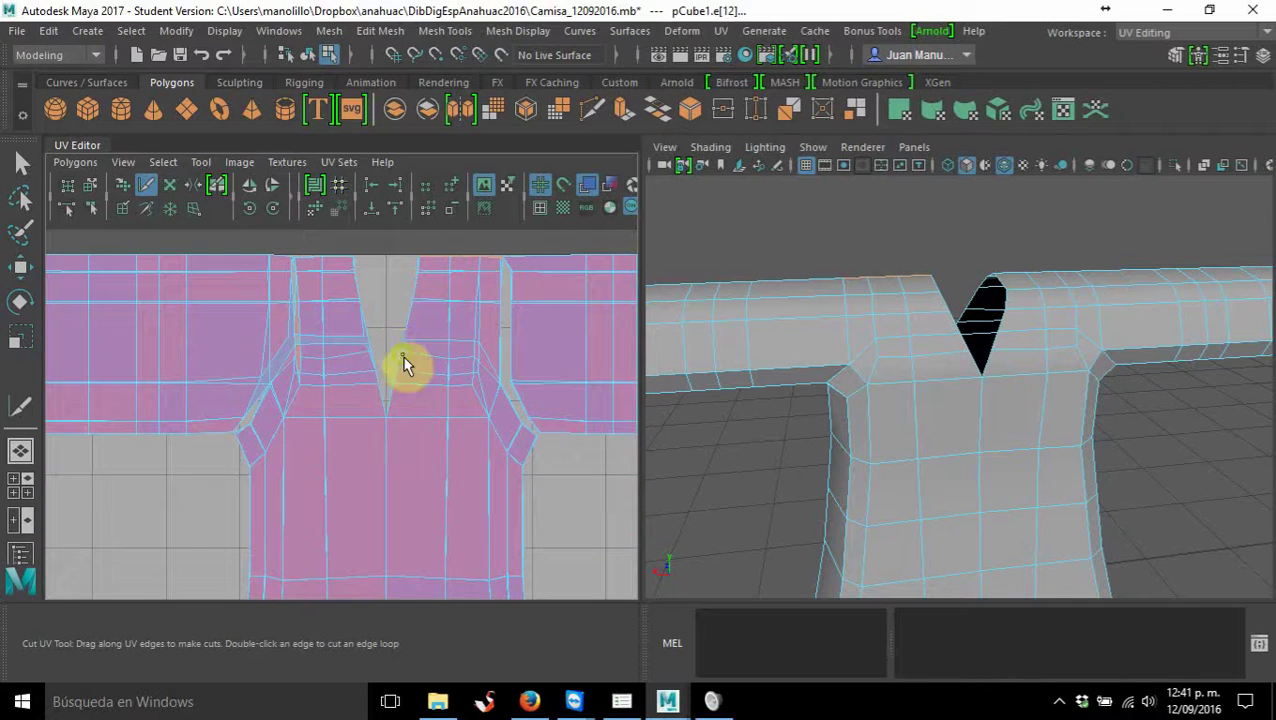
pyautogui.scroll(-2, 405, 368)
pyautogui.scroll(-1, 440, 375)
pyautogui.scroll(1, 445, 400)
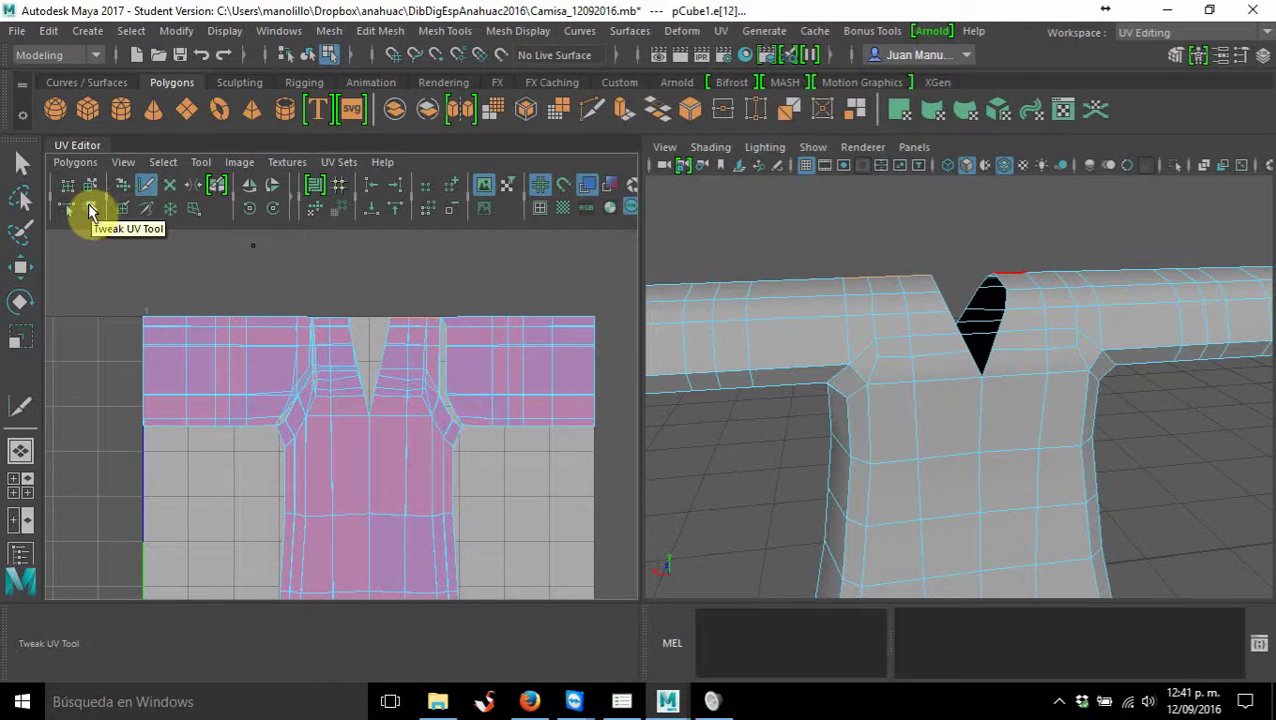
pyautogui.keyDown('alt'); pyautogui.moveTo(310, 349); pyautogui.dragTo(251, 336, button='middle'); pyautogui.keyUp('alt')
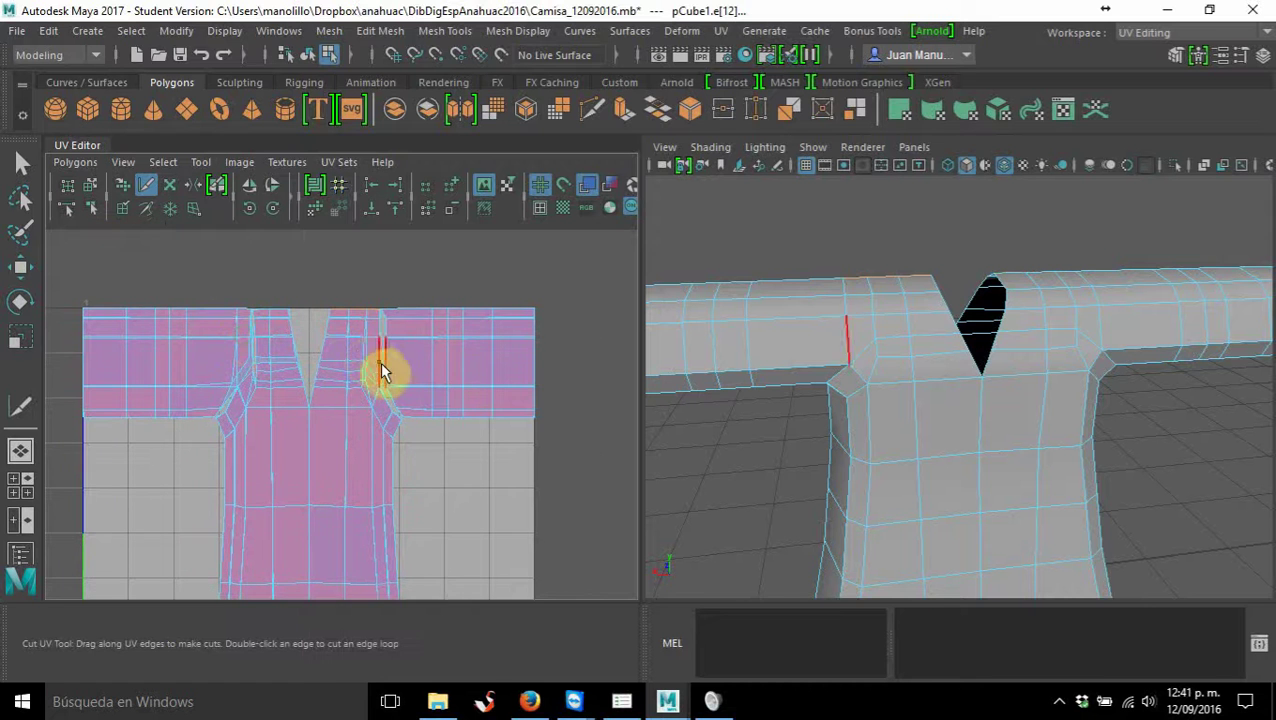
pyautogui.scroll(2, 381, 305)
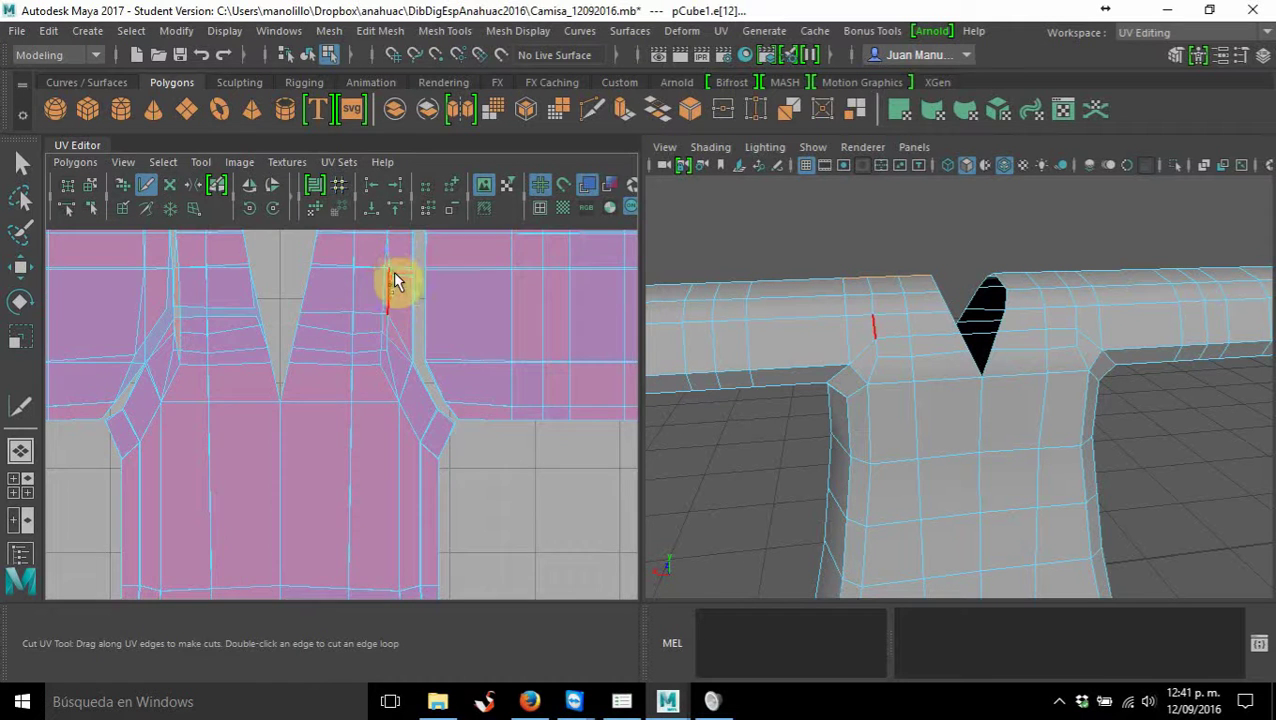
pyautogui.moveTo(393, 279)
pyautogui.keyDown('alt'); pyautogui.mouseDown(button='middle')
pyautogui.moveTo(385, 365)
pyautogui.moveTo(300, 322)
pyautogui.mouseUp(button='middle'); pyautogui.keyUp('alt')
pyautogui.scroll(-2, 303, 328)
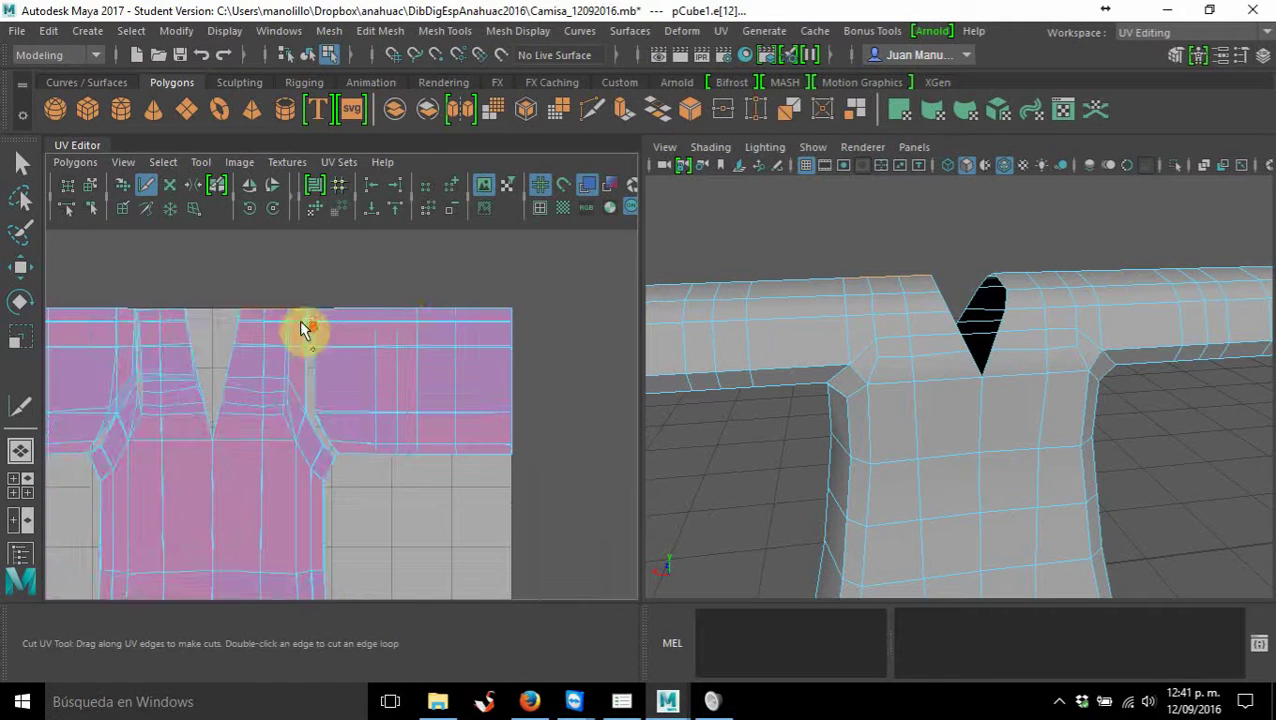
# With Move UV Shell, select the right sleeve shell and drag it up and to the right
pyautogui.click(89, 185)
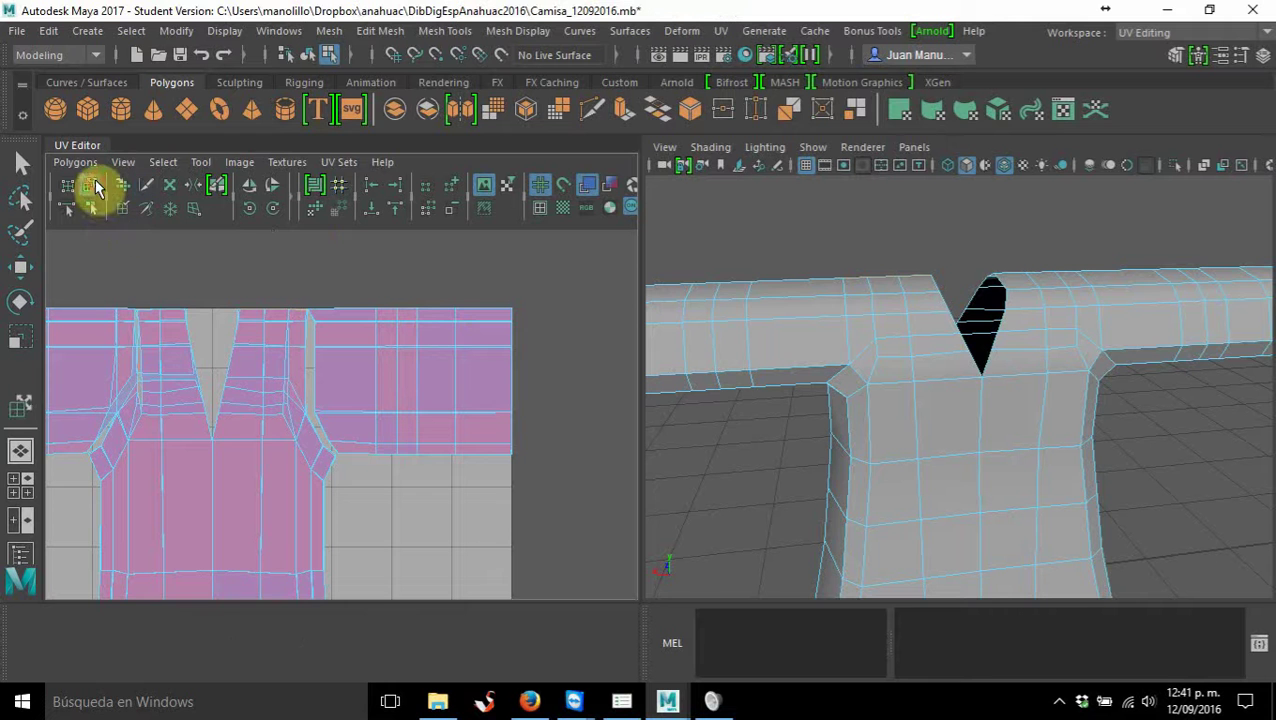
pyautogui.click(413, 396)
pyautogui.scroll(-1, 410, 390)
pyautogui.scroll(-1, 400, 400)
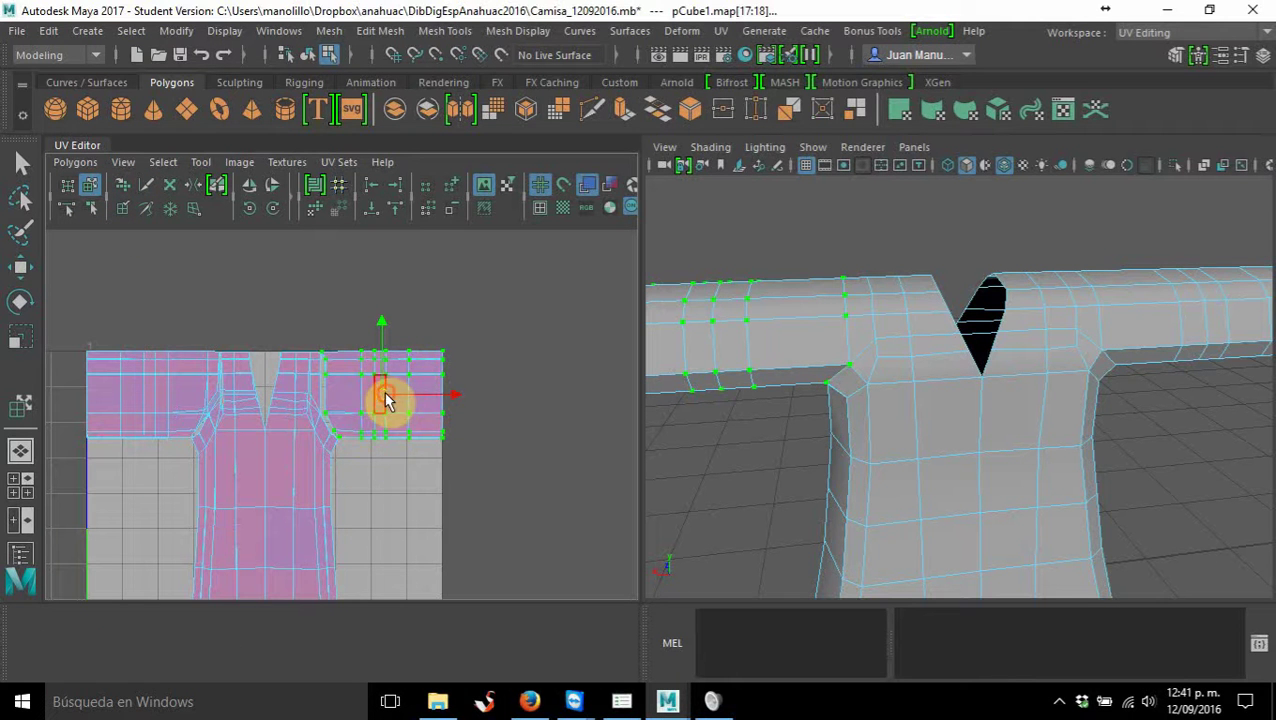
pyautogui.moveTo(384, 391); pyautogui.dragTo(518, 336)
pyautogui.keyDown('alt'); pyautogui.moveTo(299, 422); pyautogui.dragTo(470, 377, button='middle'); pyautogui.keyUp('alt')
pyautogui.scroll(-1, 470, 377)
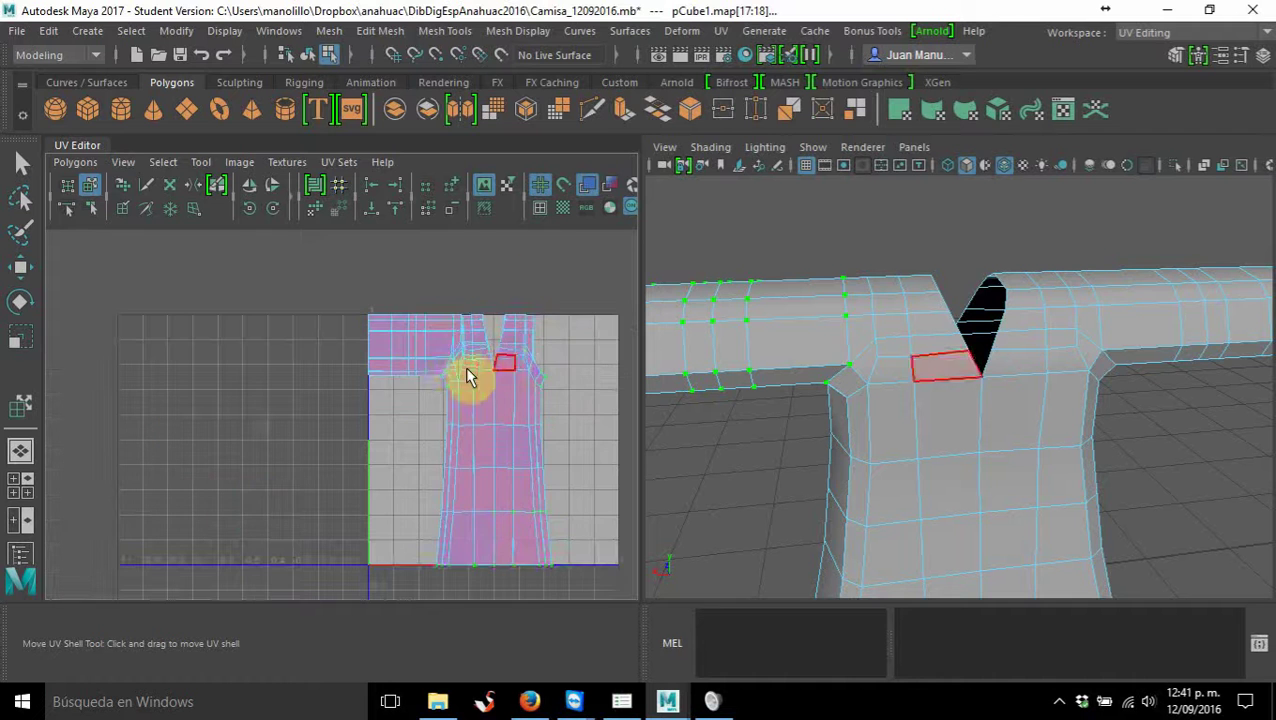
# Frame the left shoulder and cut the UVs along the shoulder seam edge
pyautogui.click(410, 367)
pyautogui.scroll(1, 460, 322)
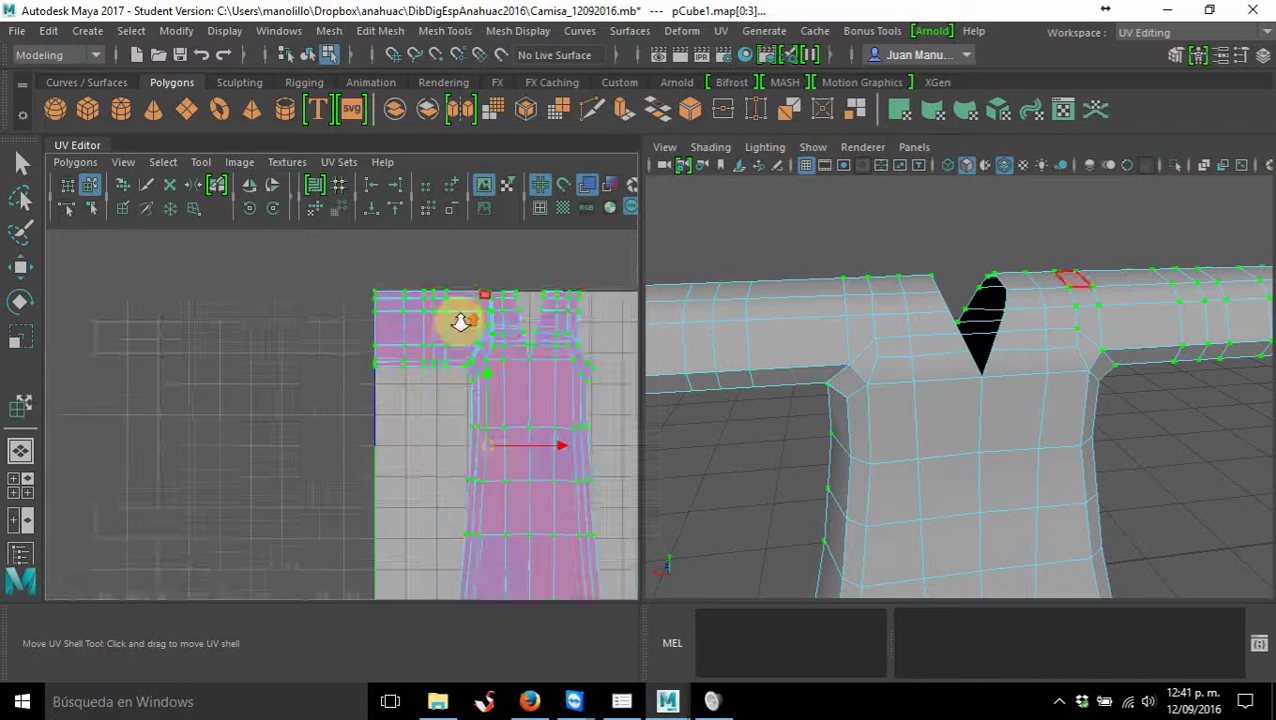
pyautogui.keyDown('alt'); pyautogui.moveTo(460, 322); pyautogui.dragTo(550, 299, button='middle'); pyautogui.keyUp('alt')
pyautogui.scroll(3, 336, 399)
pyautogui.keyDown('alt'); pyautogui.moveTo(336, 399); pyautogui.dragTo(365, 379, button='middle'); pyautogui.keyUp('alt')
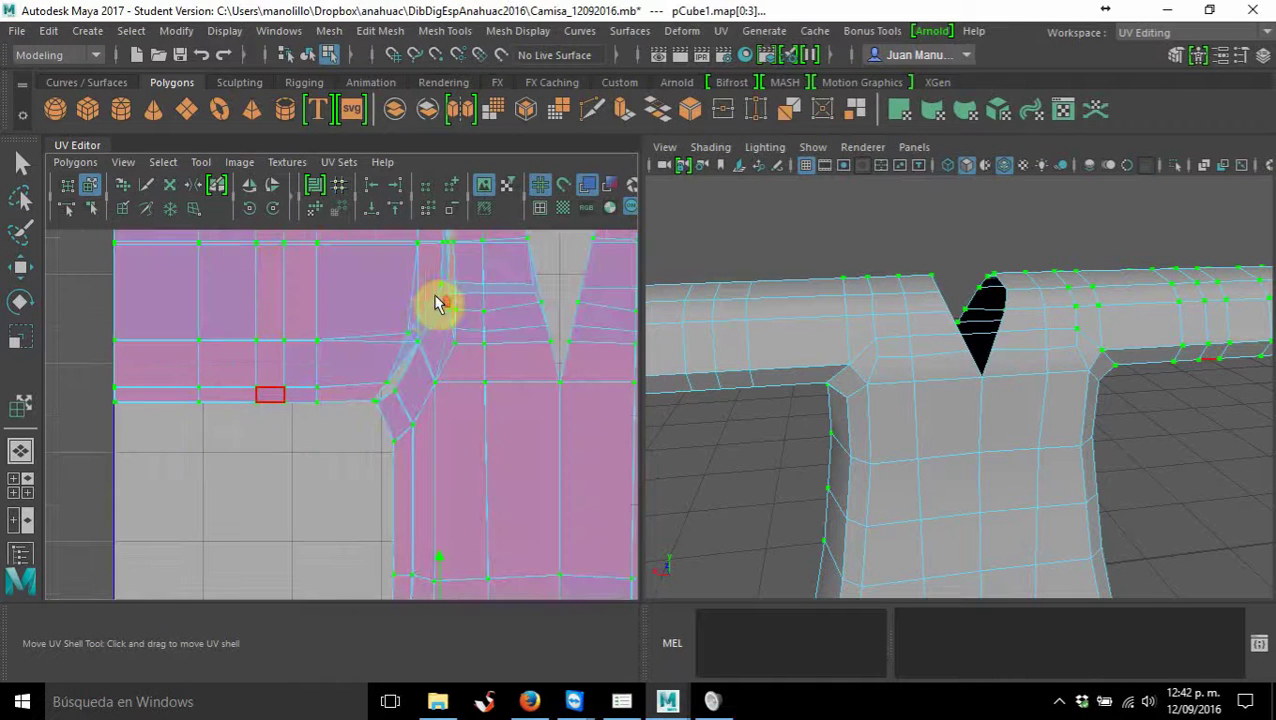
pyautogui.scroll(1, 436, 303)
pyautogui.keyDown('alt'); pyautogui.moveTo(433, 312); pyautogui.dragTo(342, 420, button='middle'); pyautogui.keyUp('alt')
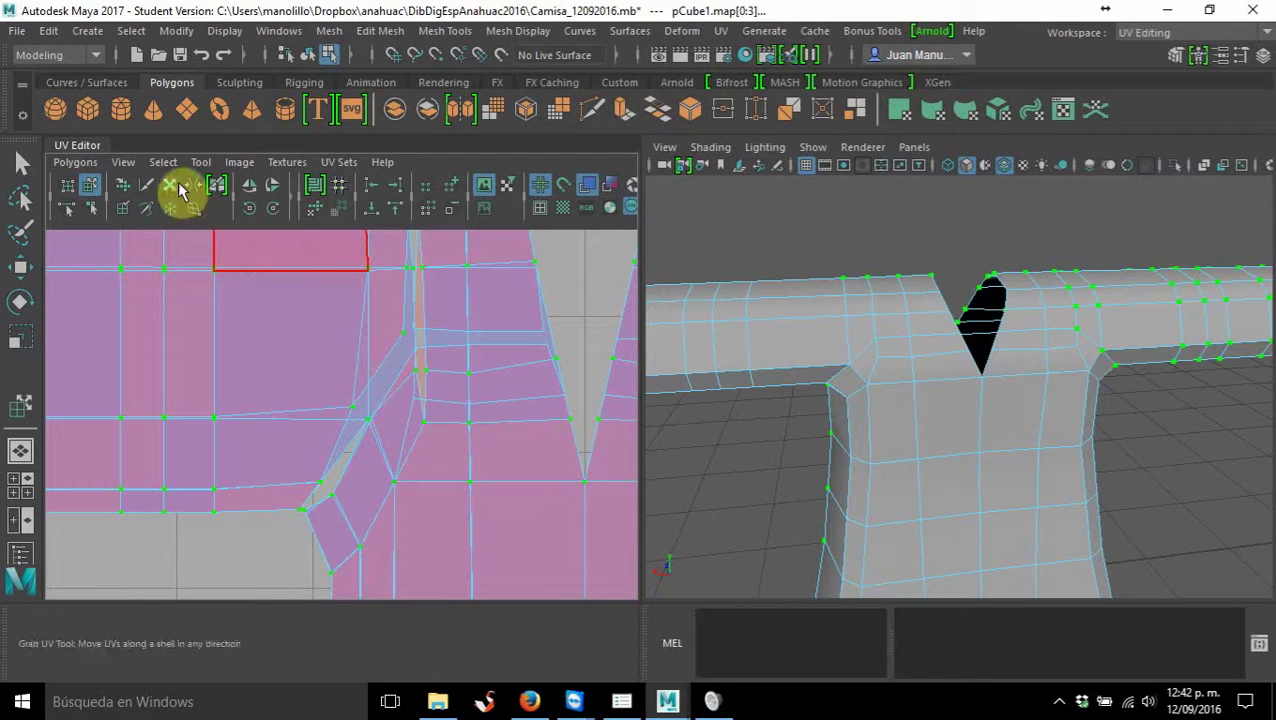
pyautogui.click(147, 190)
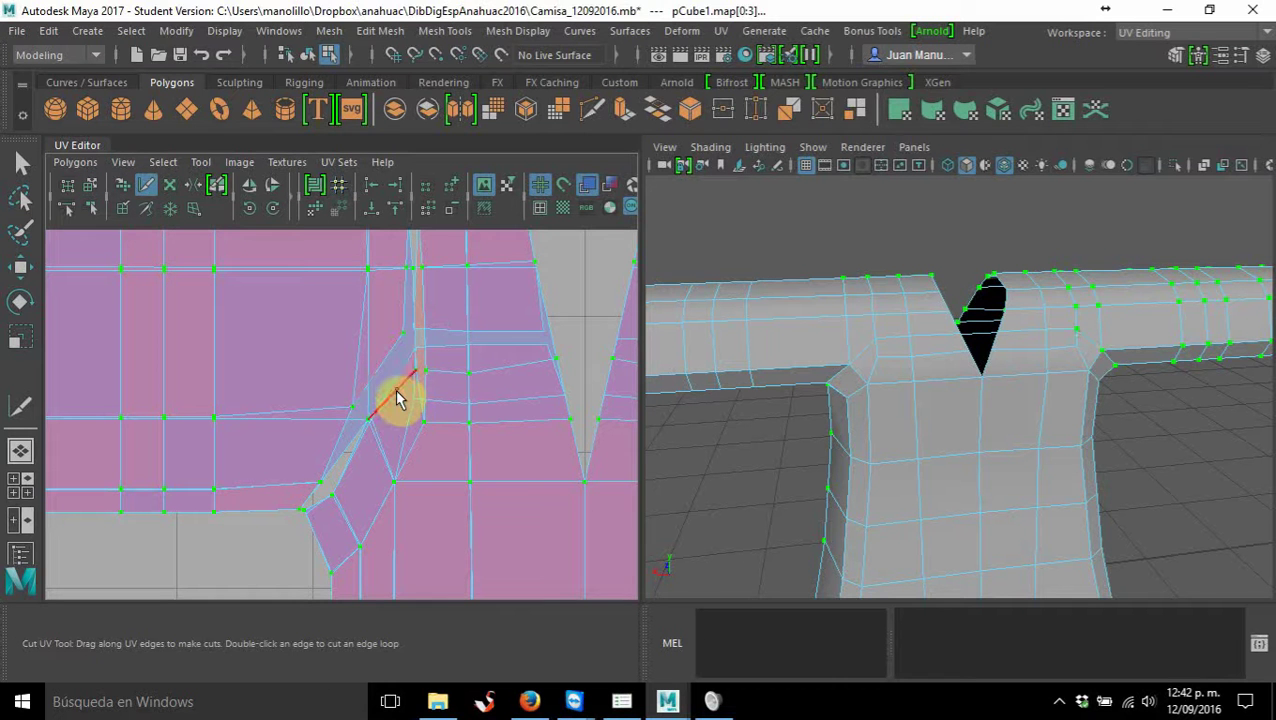
pyautogui.moveTo(401, 382); pyautogui.dragTo(451, 333)
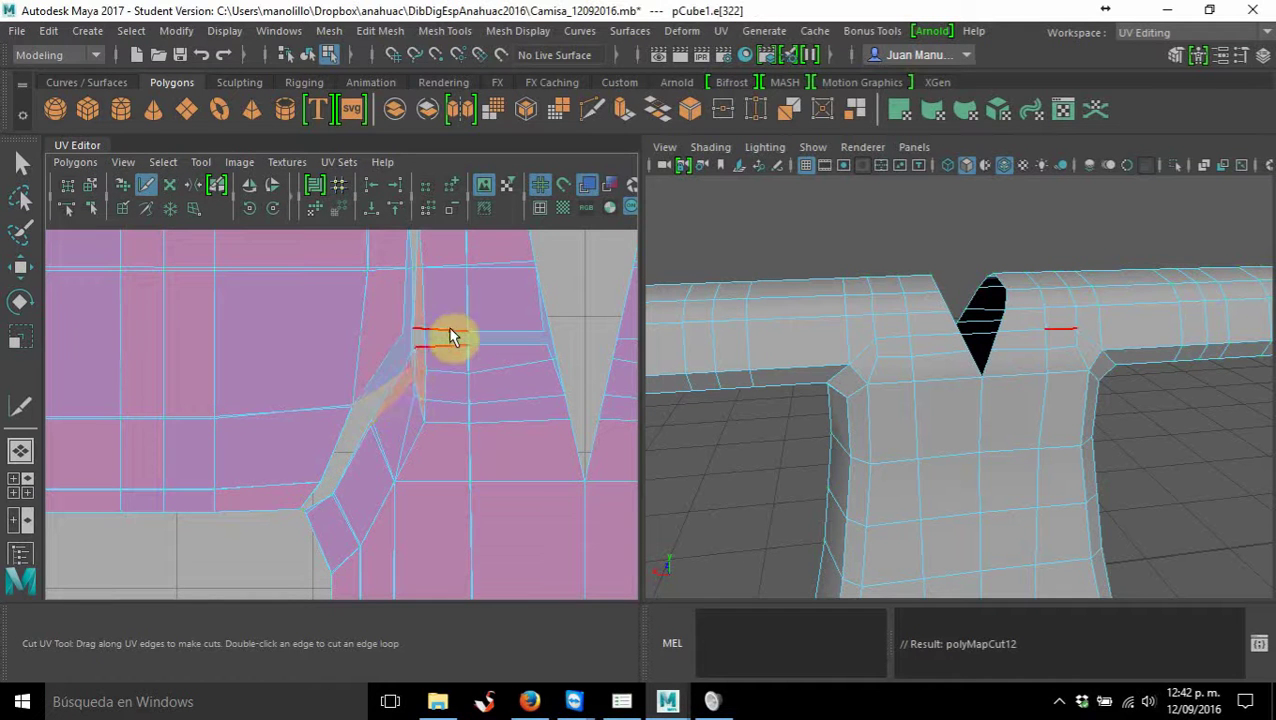
pyautogui.scroll(-3, 451, 333)
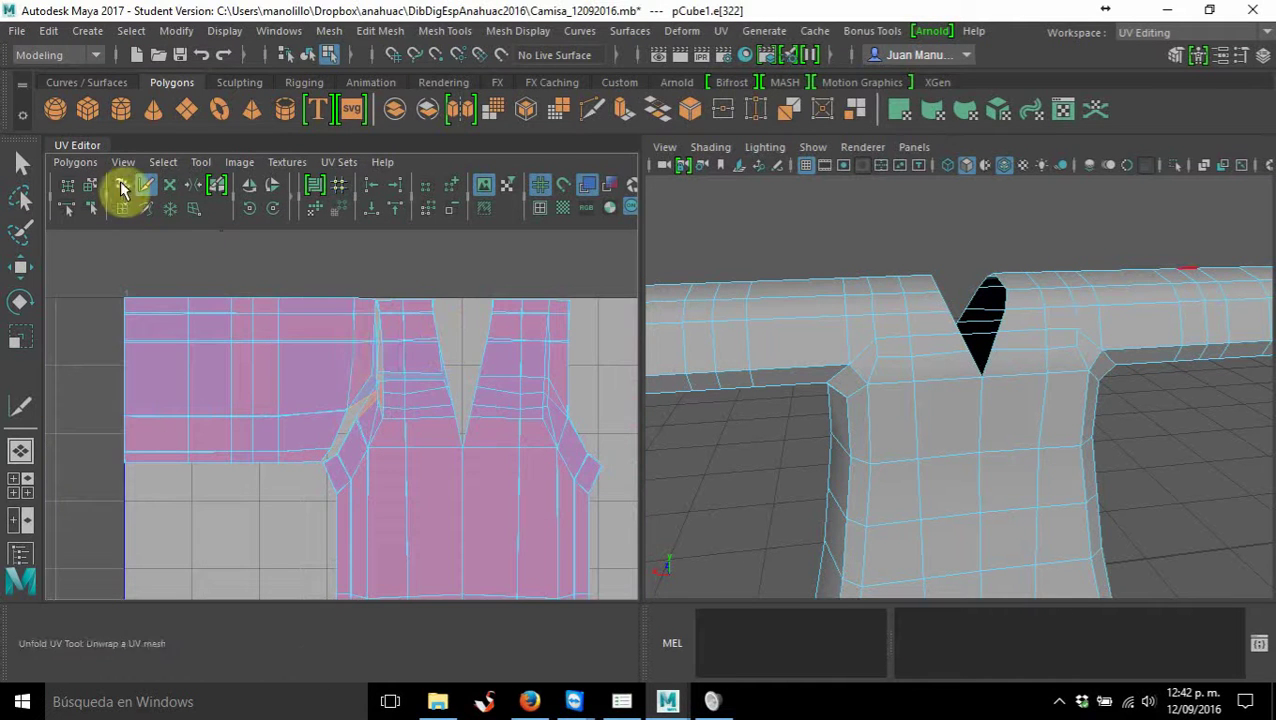
# Move the sleeve shell up and left, placing it above the grid's left side
pyautogui.click(91, 186)
pyautogui.click(323, 400)
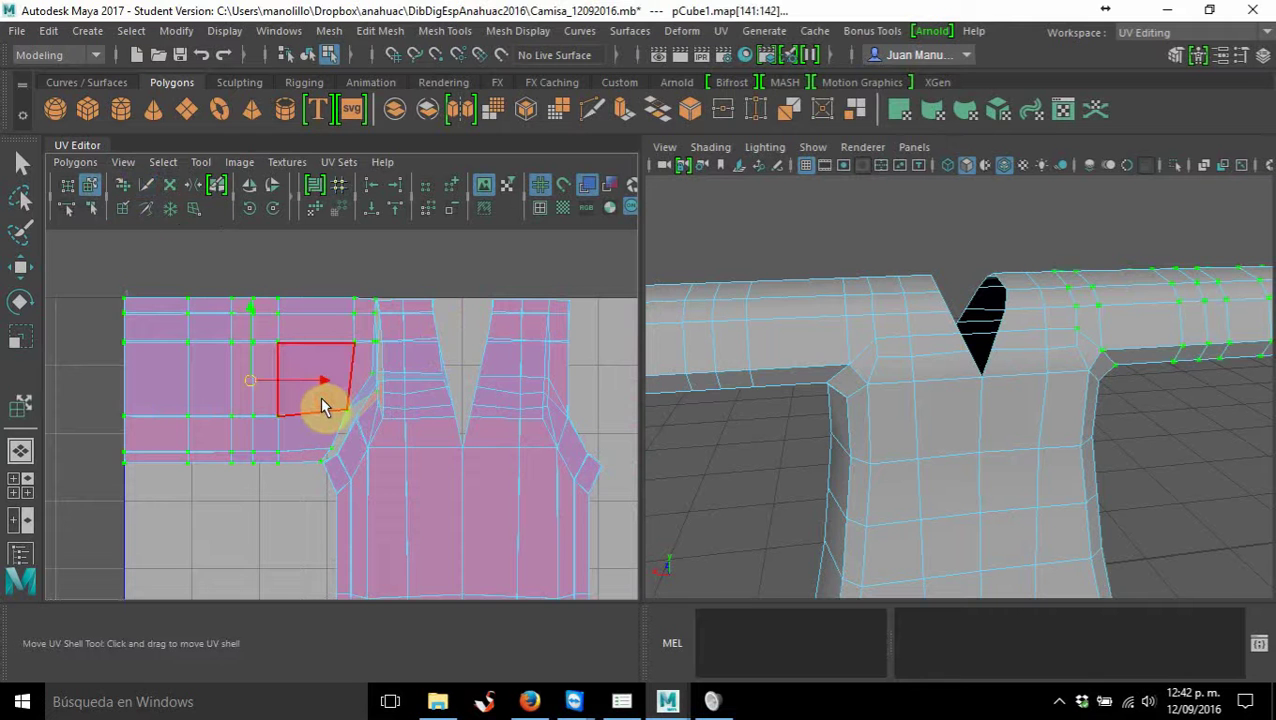
pyautogui.scroll(-2, 320, 399)
pyautogui.scroll(-1, 310, 397)
pyautogui.moveTo(295, 400); pyautogui.dragTo(148, 333)
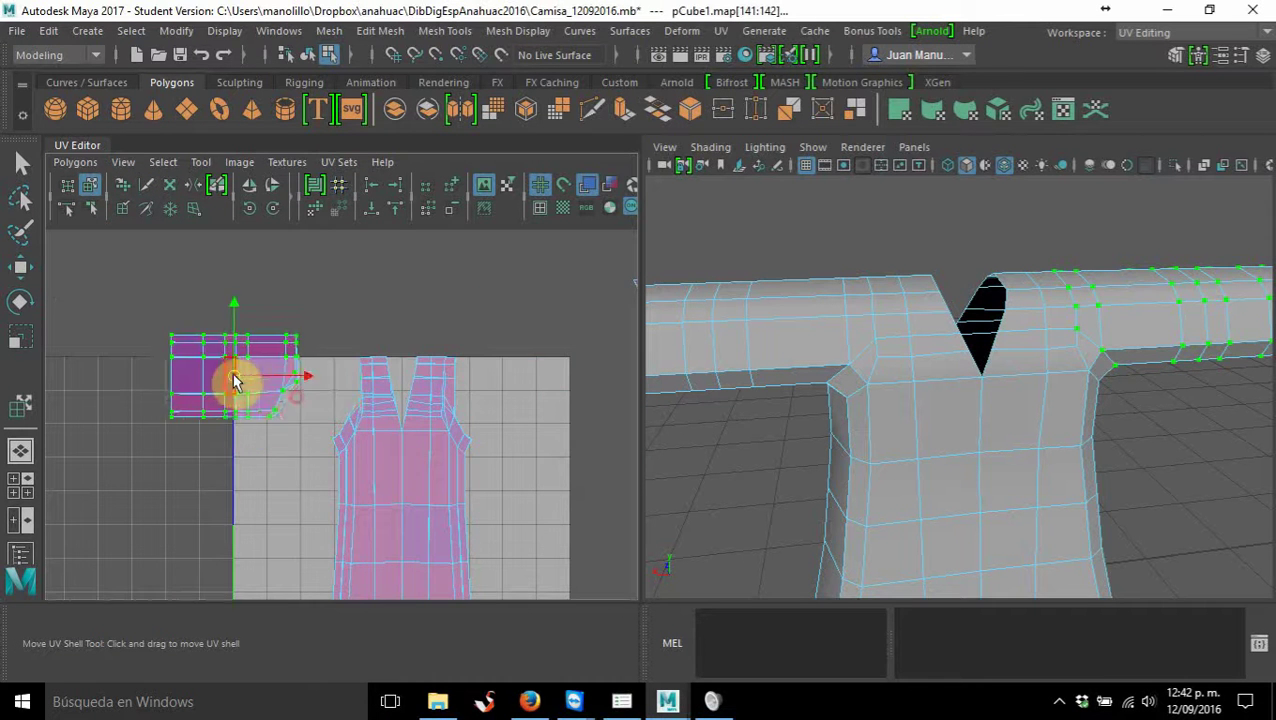
pyautogui.scroll(-2, 485, 443)
pyautogui.moveTo(451, 447); pyautogui.dragTo(420, 445)
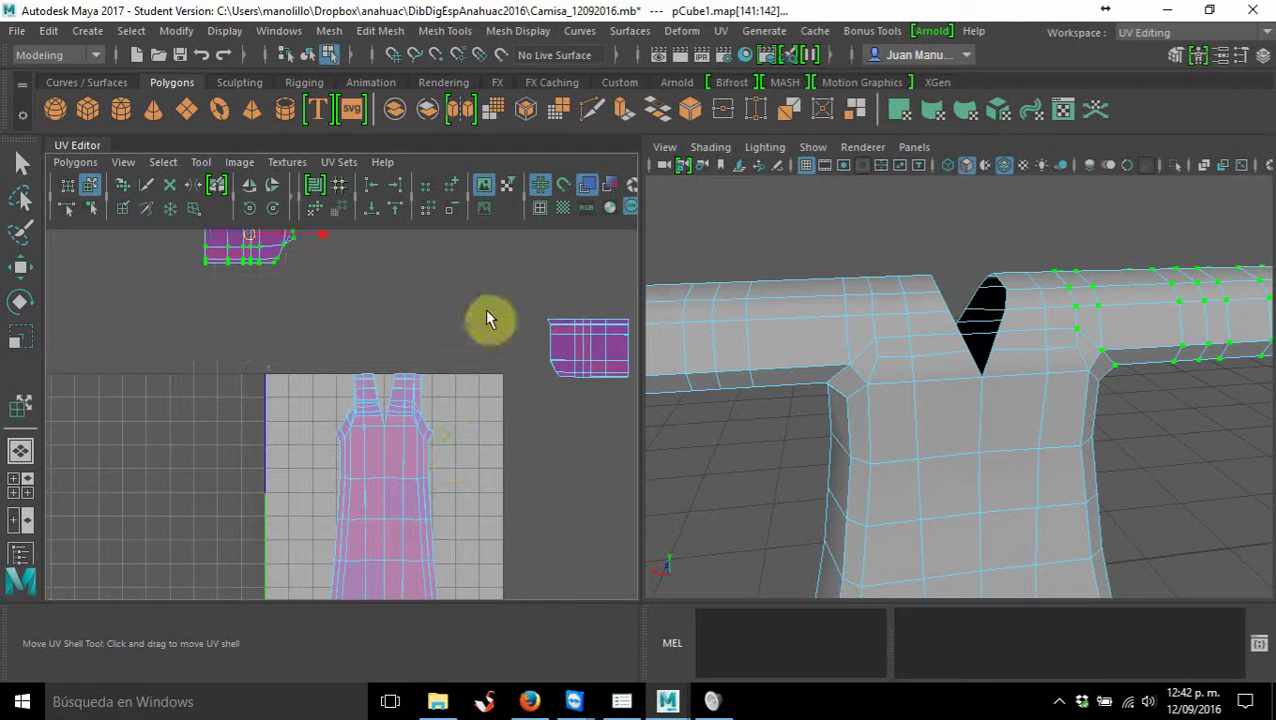
# Drag the central shirt body shell above the 0–1 square, then select the lower body shell
pyautogui.click(378, 489)
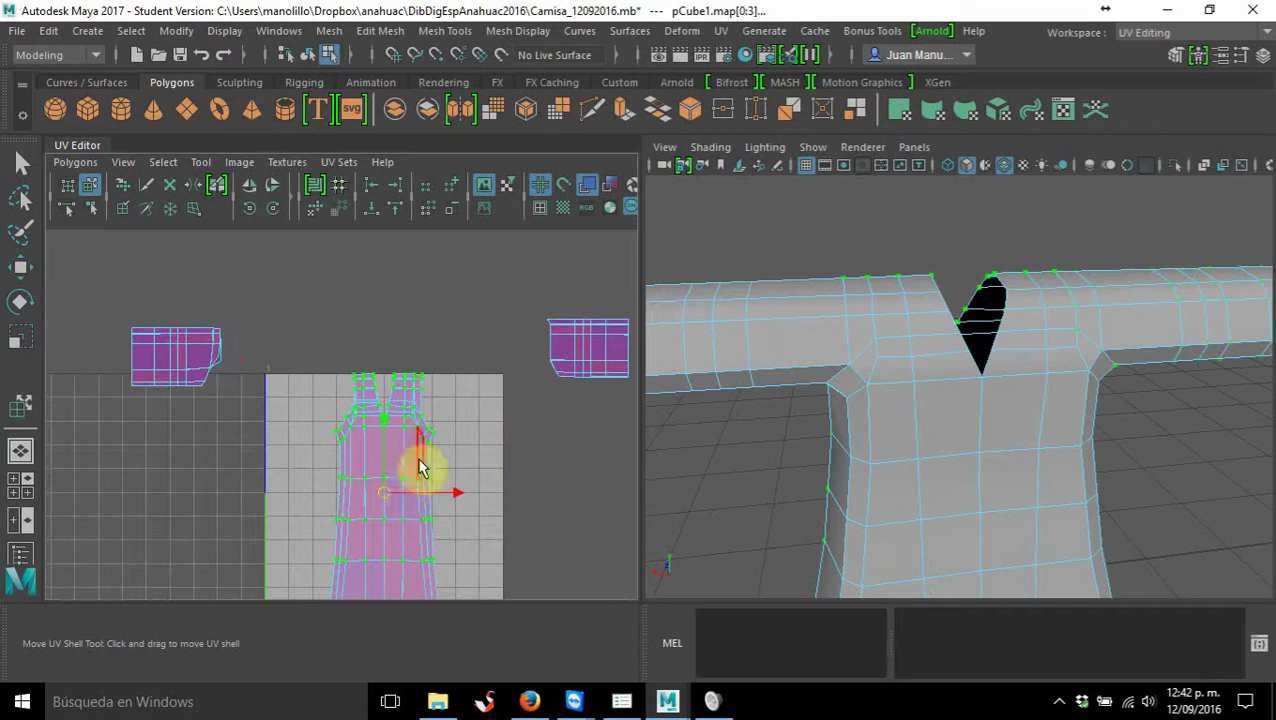
pyautogui.moveTo(390, 495); pyautogui.dragTo(404, 251)
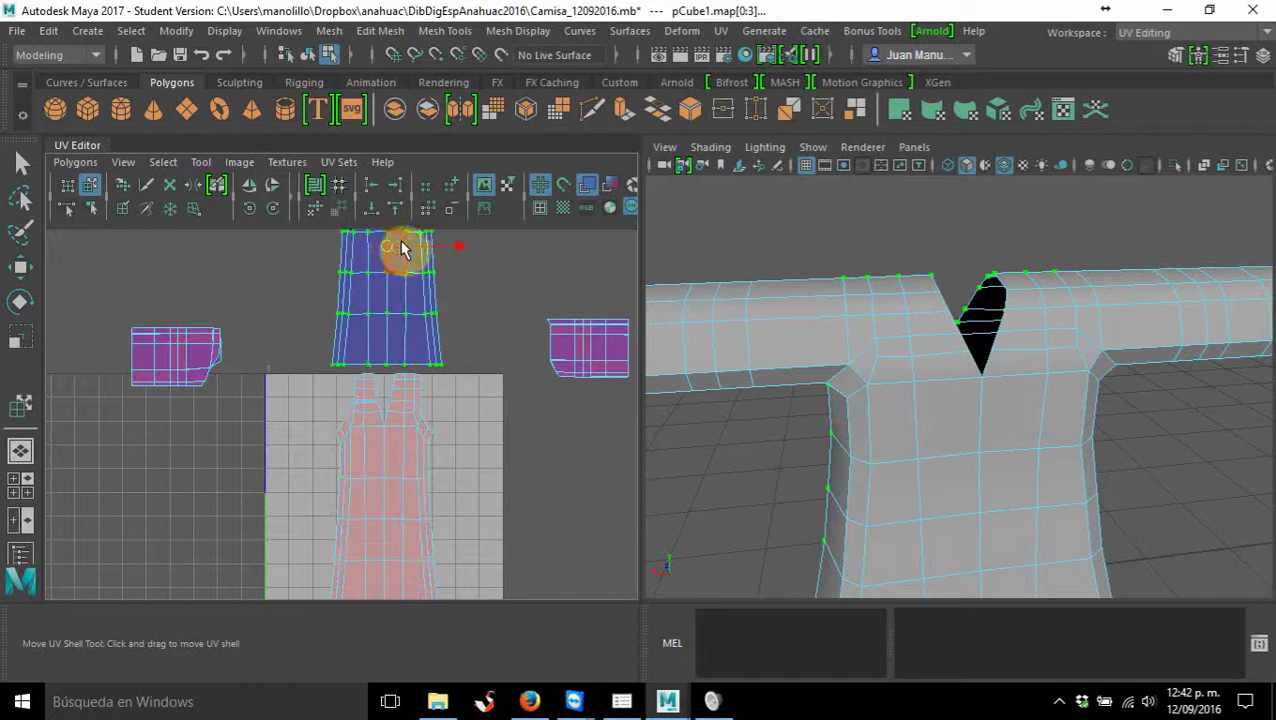
pyautogui.scroll(-2, 424, 377)
pyautogui.moveTo(424, 377); pyautogui.dragTo(397, 367)
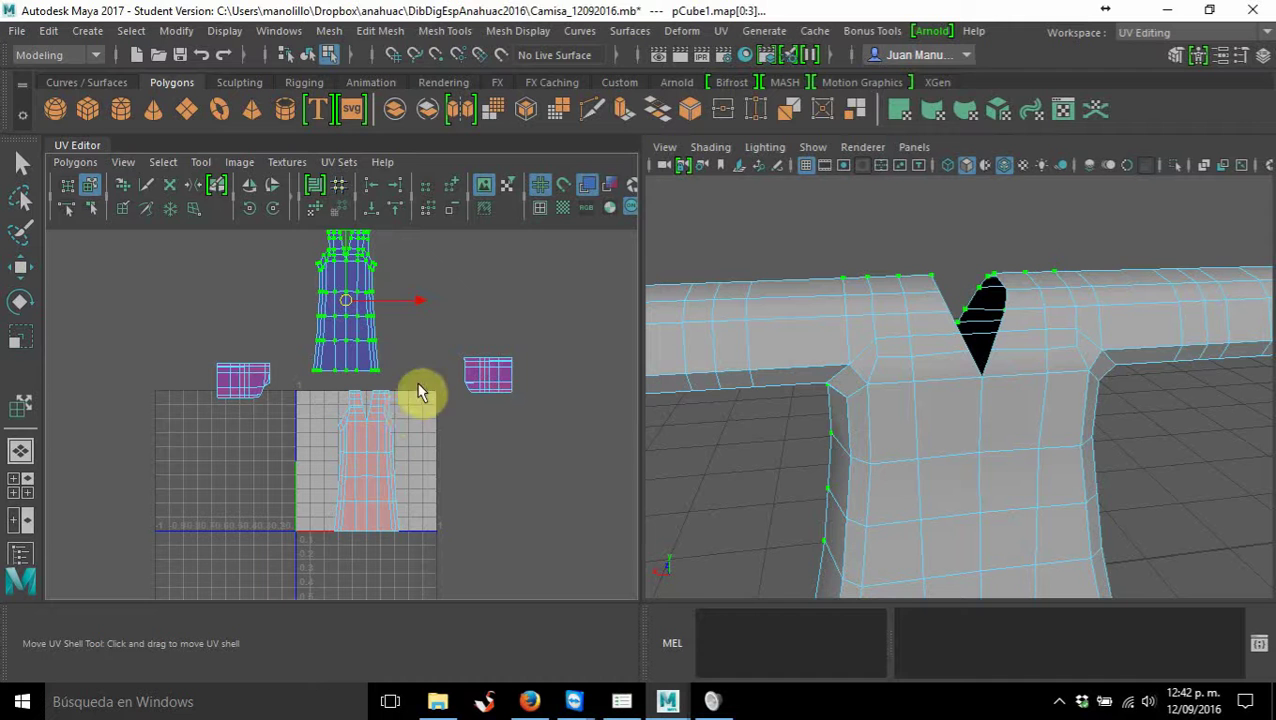
pyautogui.click(388, 437)
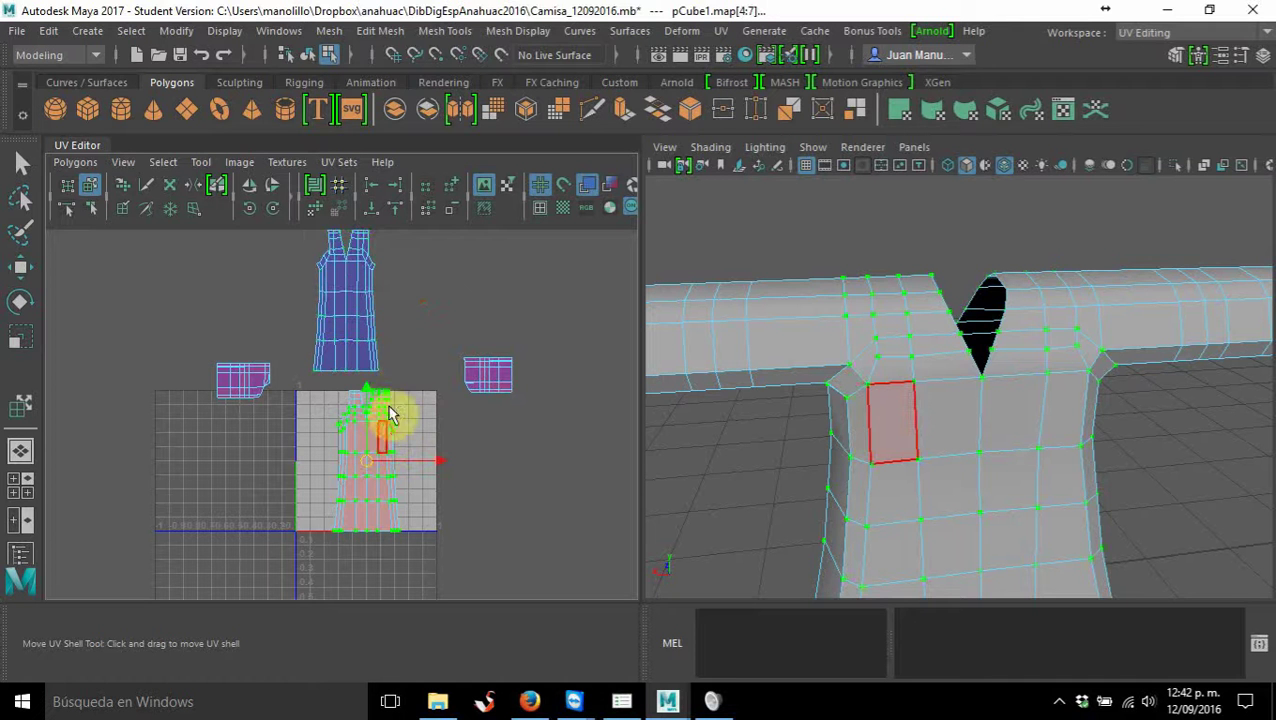
pyautogui.click(91, 187)
pyautogui.scroll(3, 348, 400)
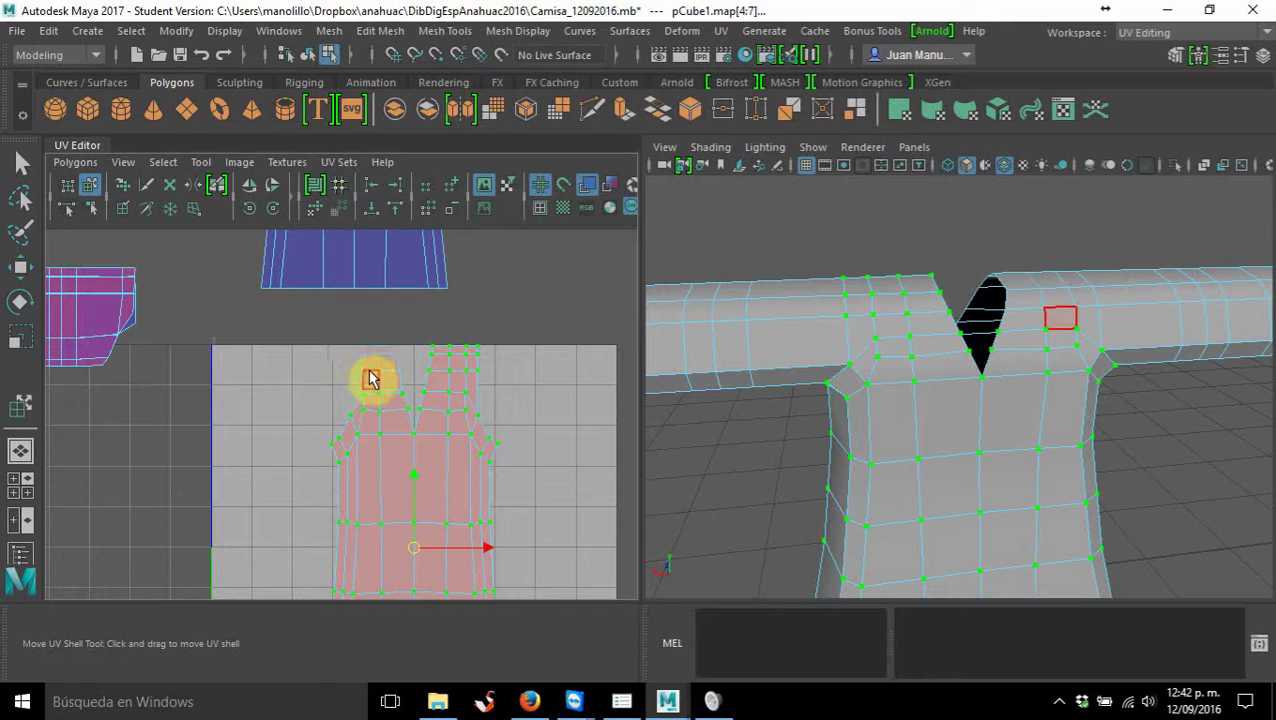
pyautogui.scroll(2, 374, 374)
pyautogui.scroll(2, 372, 375)
pyautogui.keyDown('alt'); pyautogui.moveTo(372, 375); pyautogui.dragTo(470, 378, button='middle'); pyautogui.keyUp('alt')
pyautogui.scroll(-1, 470, 378)
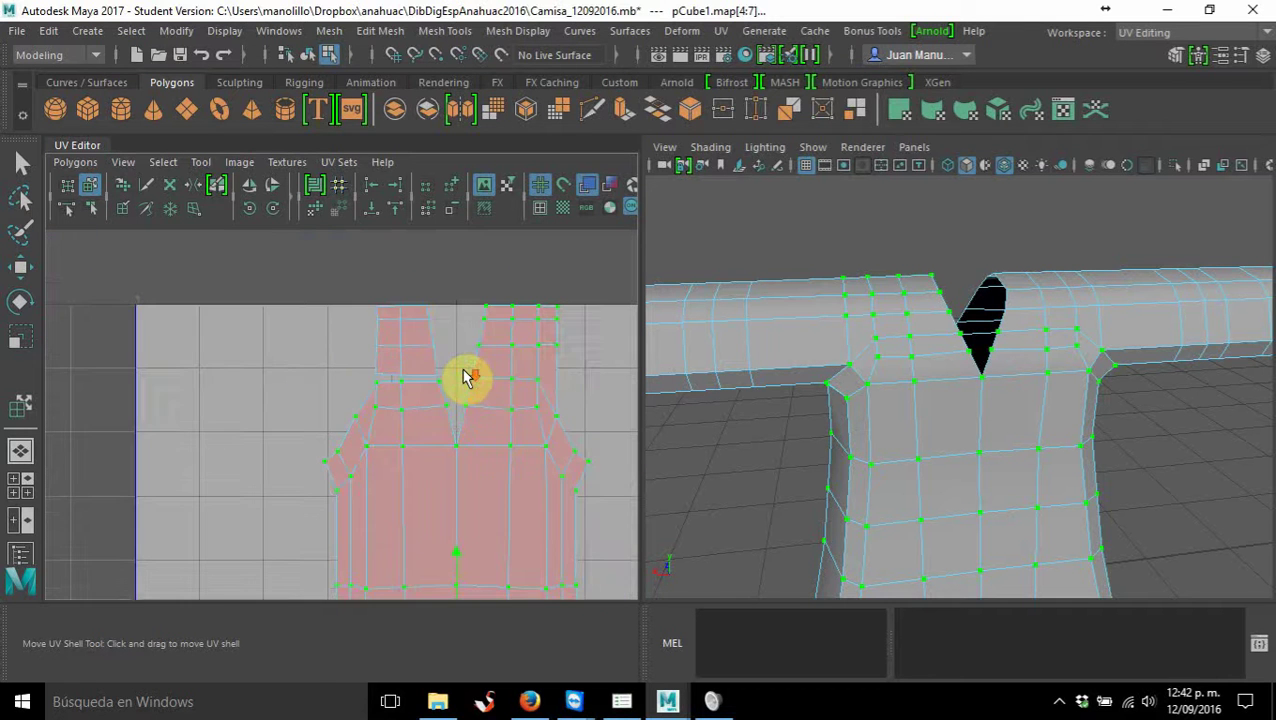
pyautogui.scroll(-2, 463, 378)
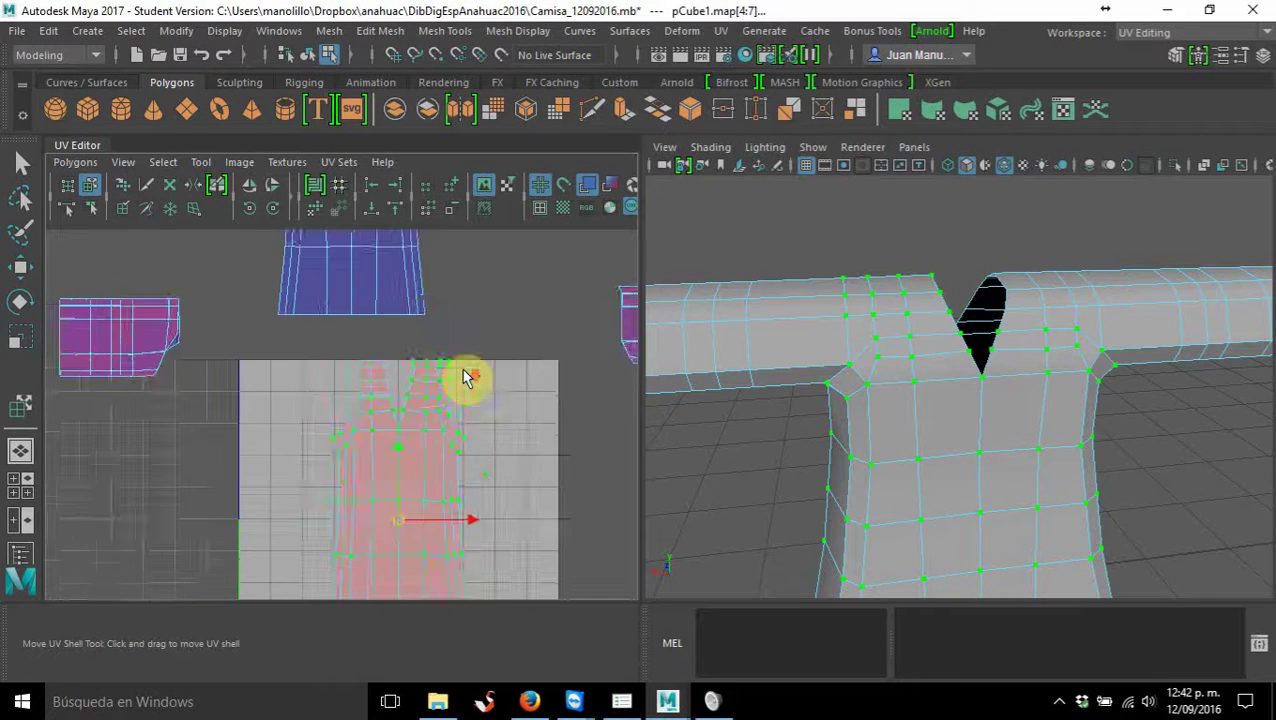
# Sew the open V-neck edges of the torso shell together with the Sew UV Tool
pyautogui.click(146, 212)
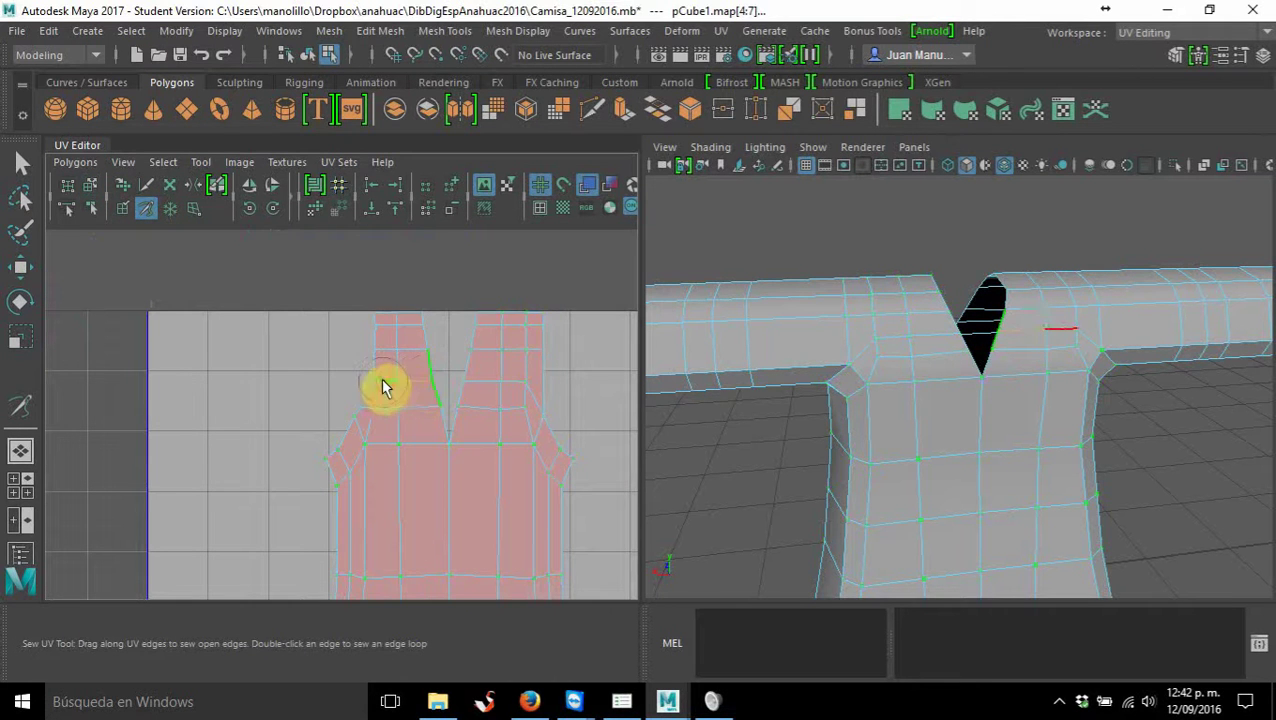
pyautogui.moveTo(389, 385); pyautogui.dragTo(381, 381)
pyautogui.click(416, 383)
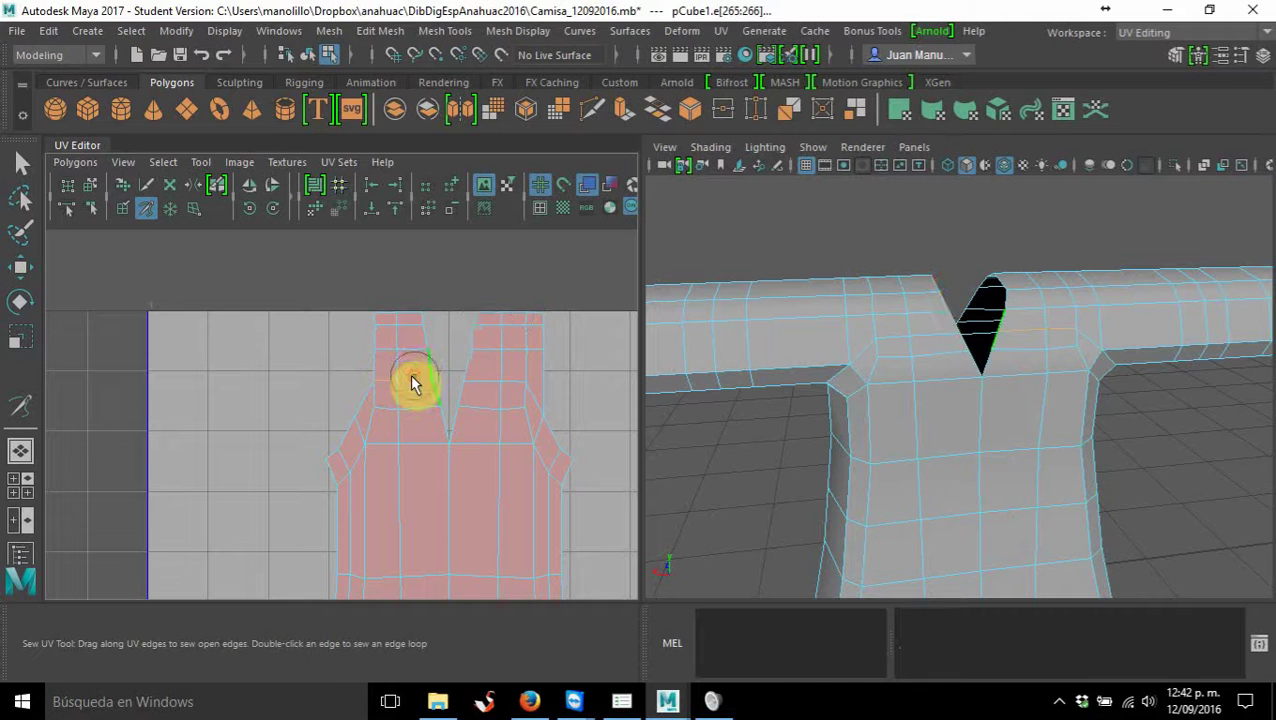
pyautogui.click(427, 338)
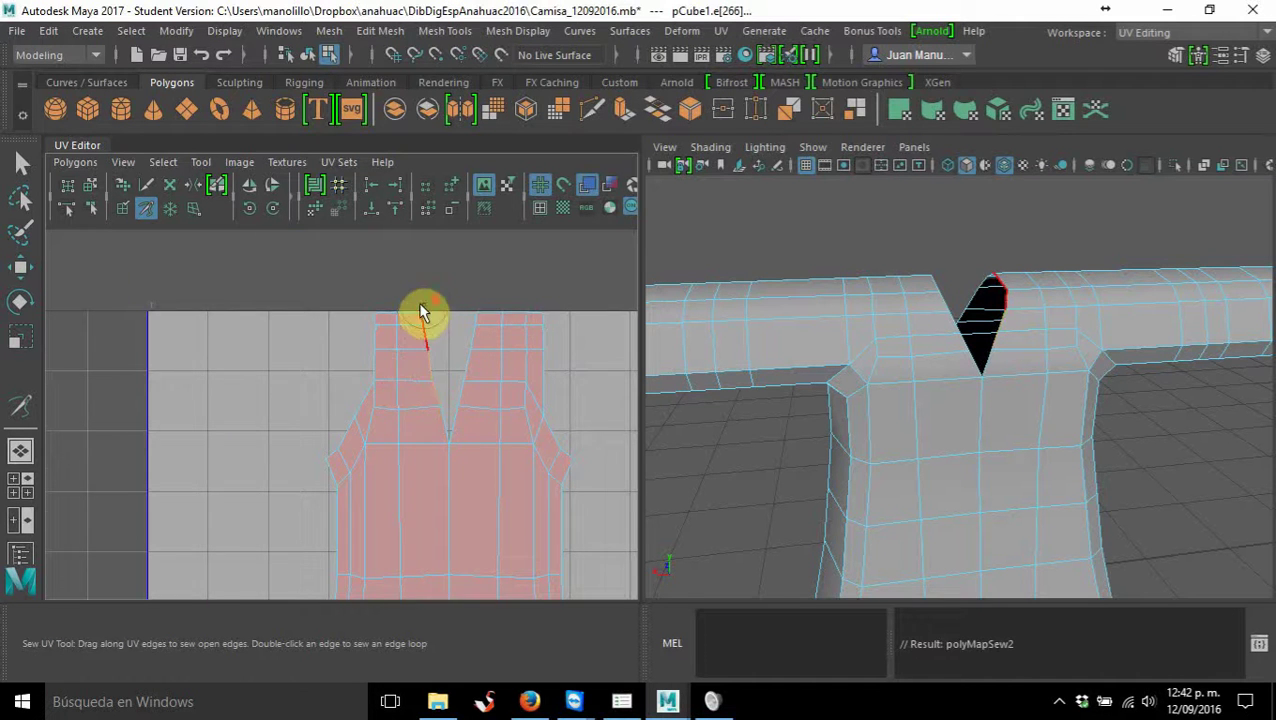
# Bring all UV shells back into view and select the lower shirt body shell with Move UV Shell
pyautogui.scroll(-3, 420, 312)
pyautogui.keyDown('alt'); pyautogui.moveTo(134, 262); pyautogui.dragTo(293, 359, button='middle'); pyautogui.keyUp('alt')
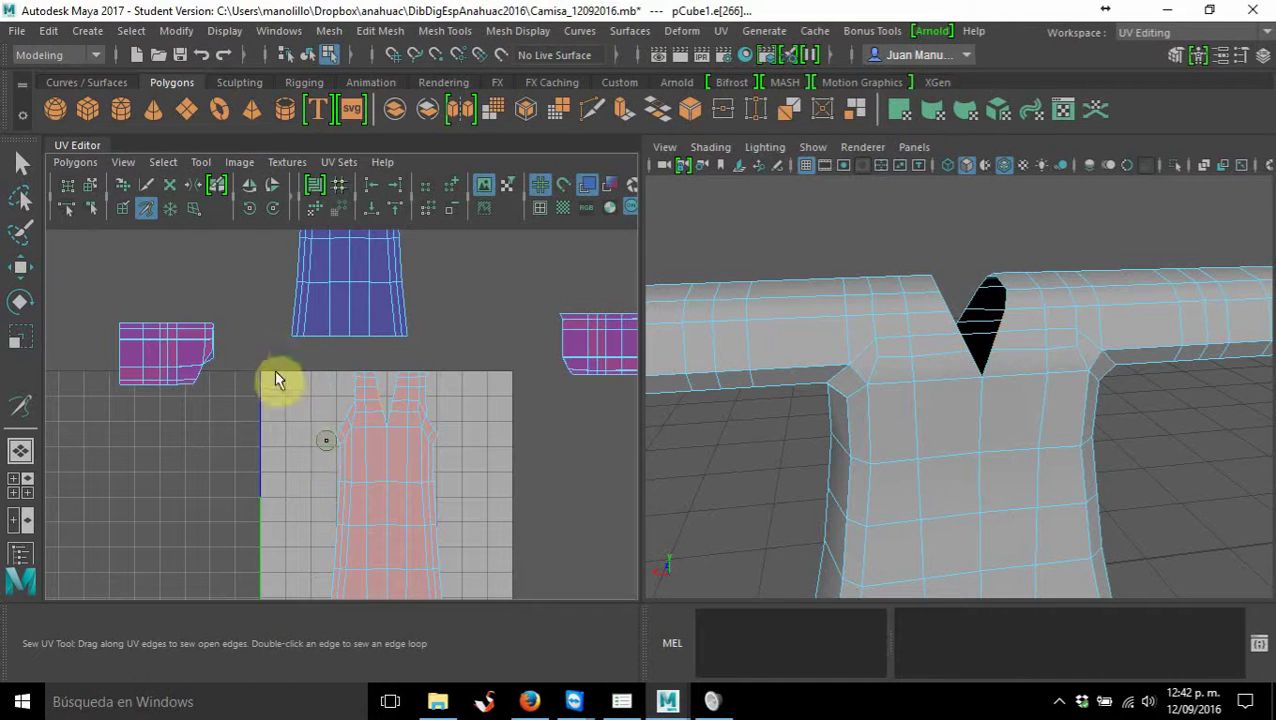
pyautogui.click(90, 186)
pyautogui.click(396, 456)
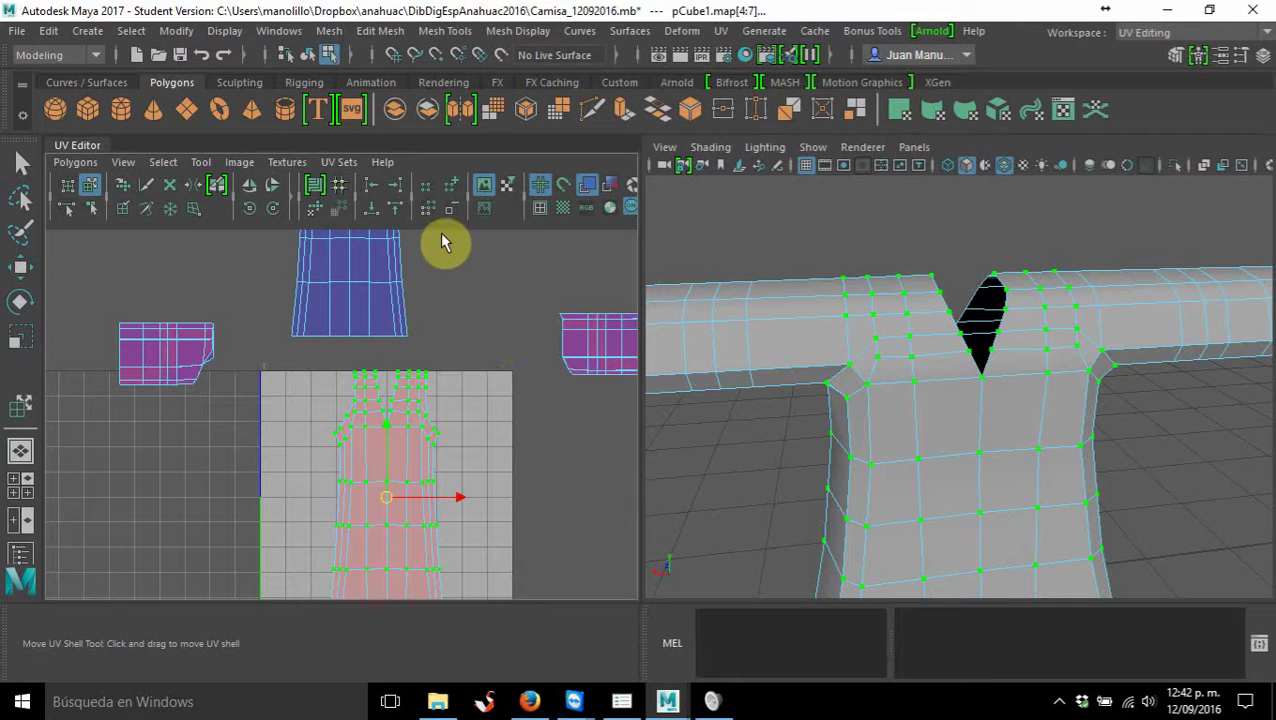
# Unfold both shirt body shells and move each one aside, out of the 0–1 square
pyautogui.click(315, 210)
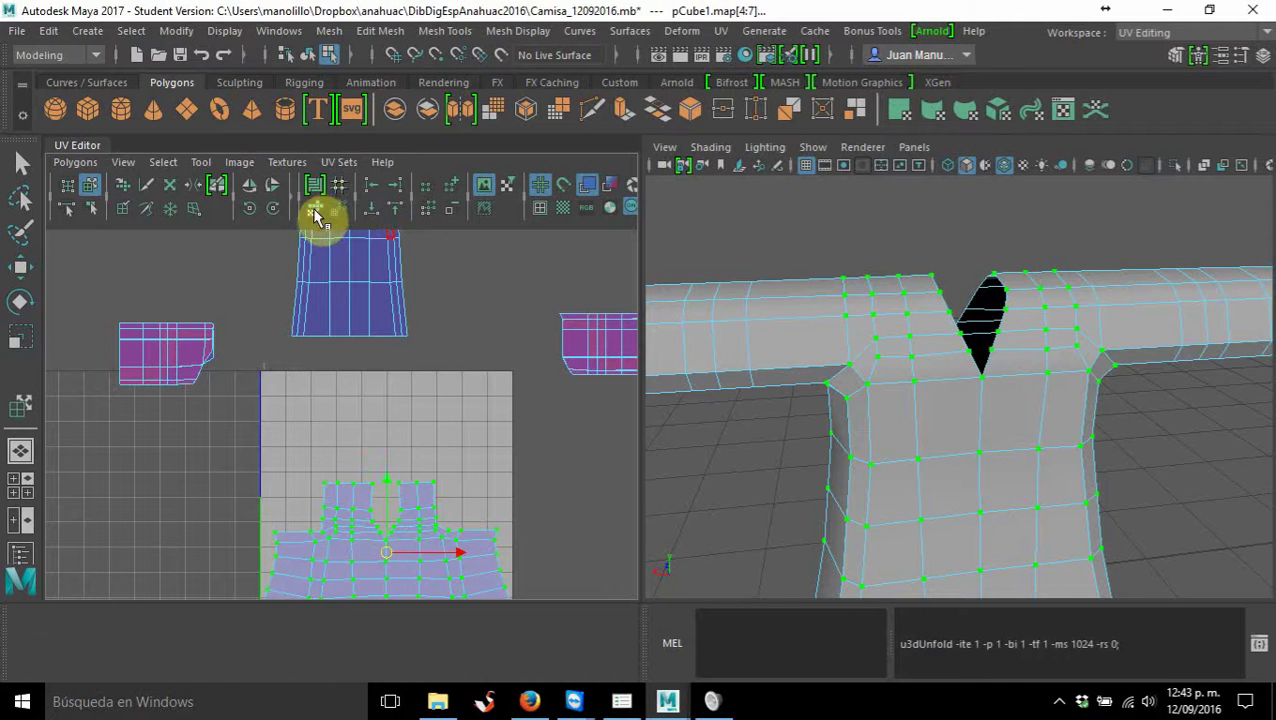
pyautogui.keyDown('alt'); pyautogui.moveTo(390, 432); pyautogui.dragTo(393, 345, button='middle'); pyautogui.keyUp('alt')
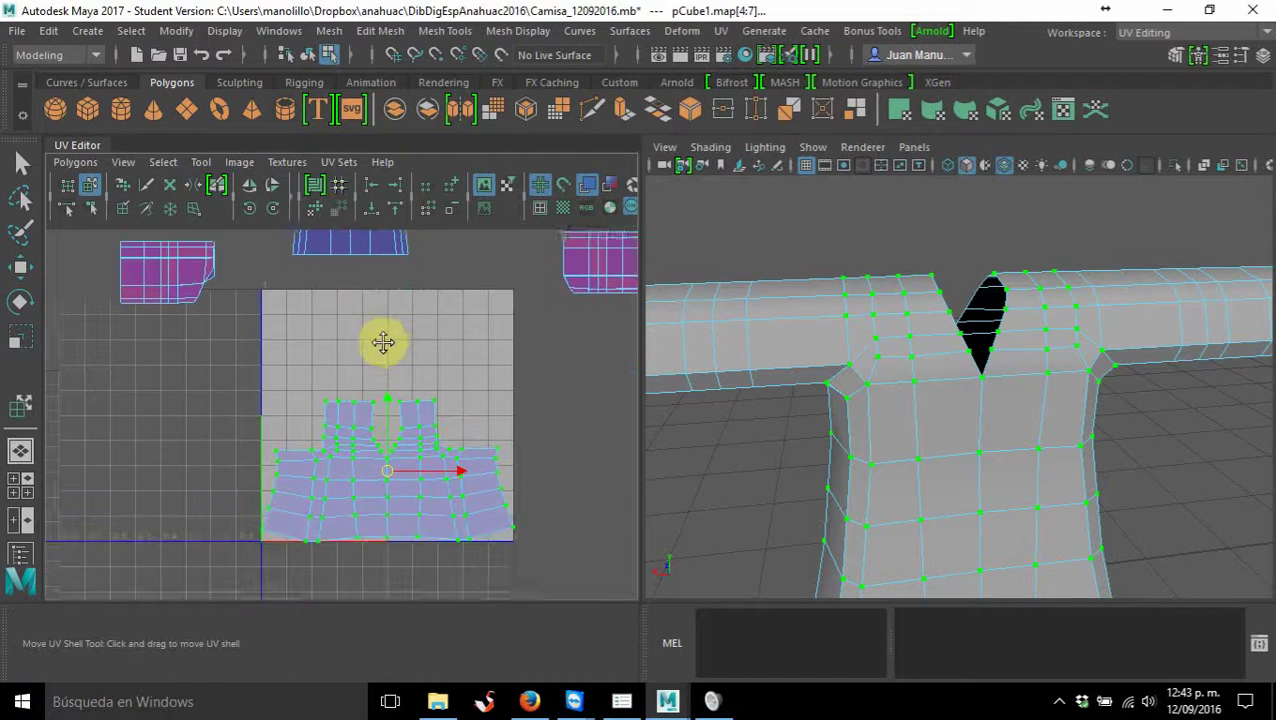
pyautogui.moveTo(463, 470); pyautogui.dragTo(230, 470)
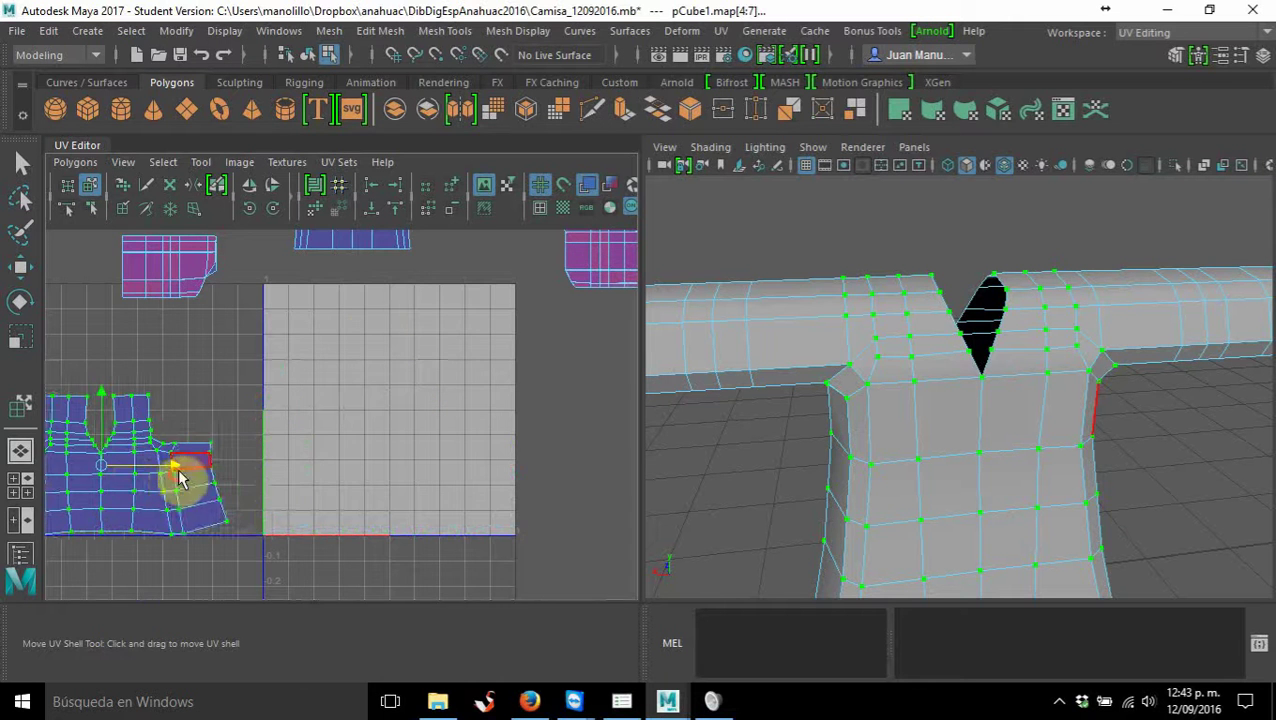
pyautogui.keyDown('alt'); pyautogui.moveTo(366, 384); pyautogui.dragTo(379, 484, button='middle'); pyautogui.keyUp('alt')
pyautogui.click(399, 327)
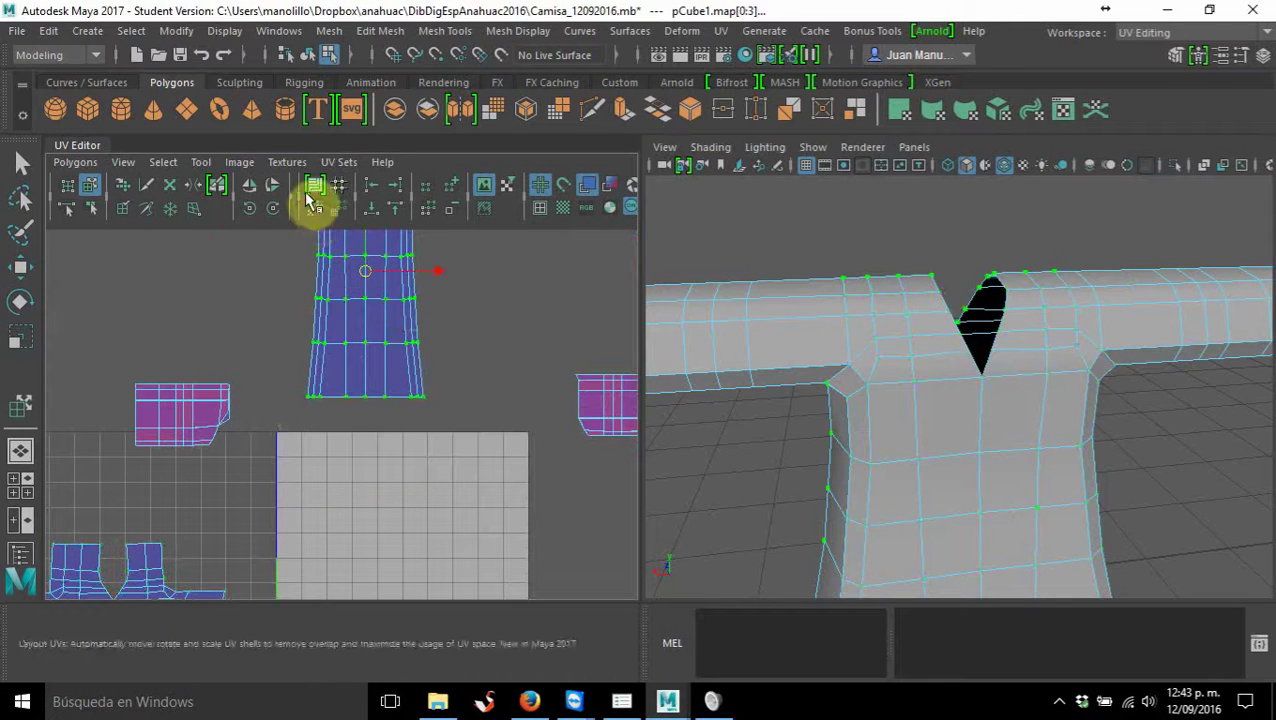
pyautogui.click(316, 208)
pyautogui.scroll(-2, 350, 322)
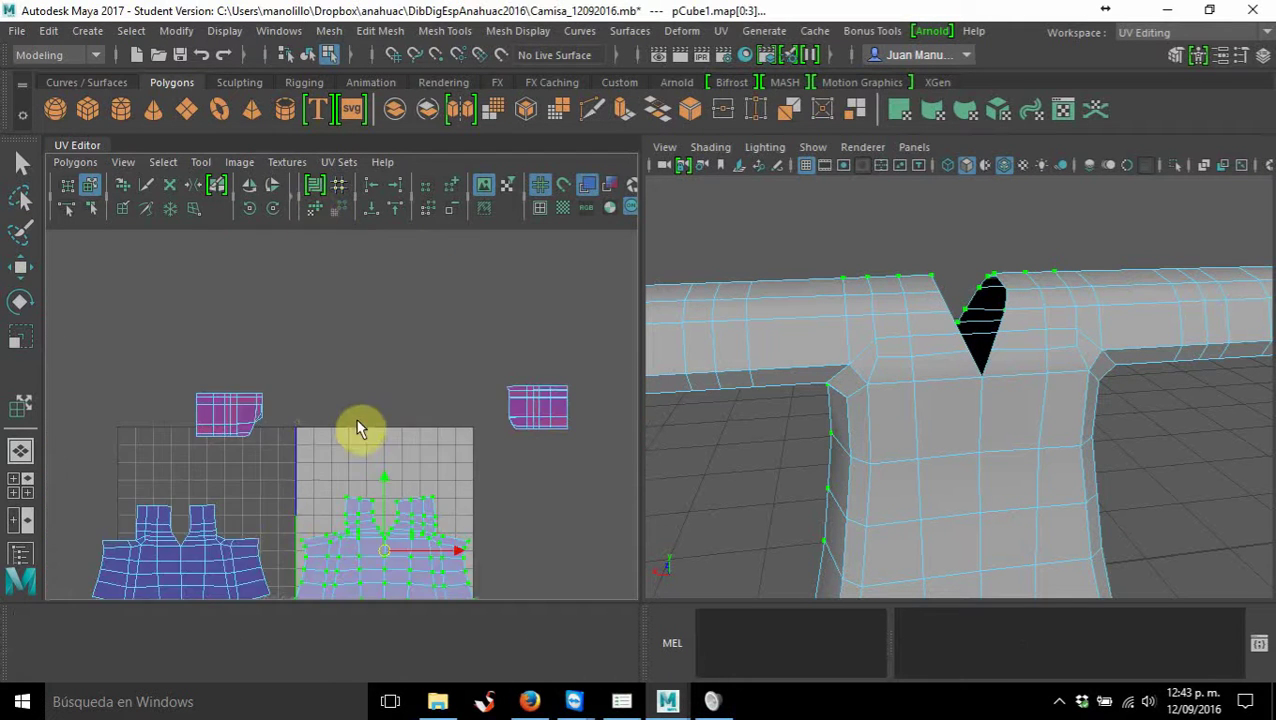
pyautogui.keyDown('alt'); pyautogui.moveTo(359, 427); pyautogui.dragTo(372, 300, button='middle'); pyautogui.keyUp('alt')
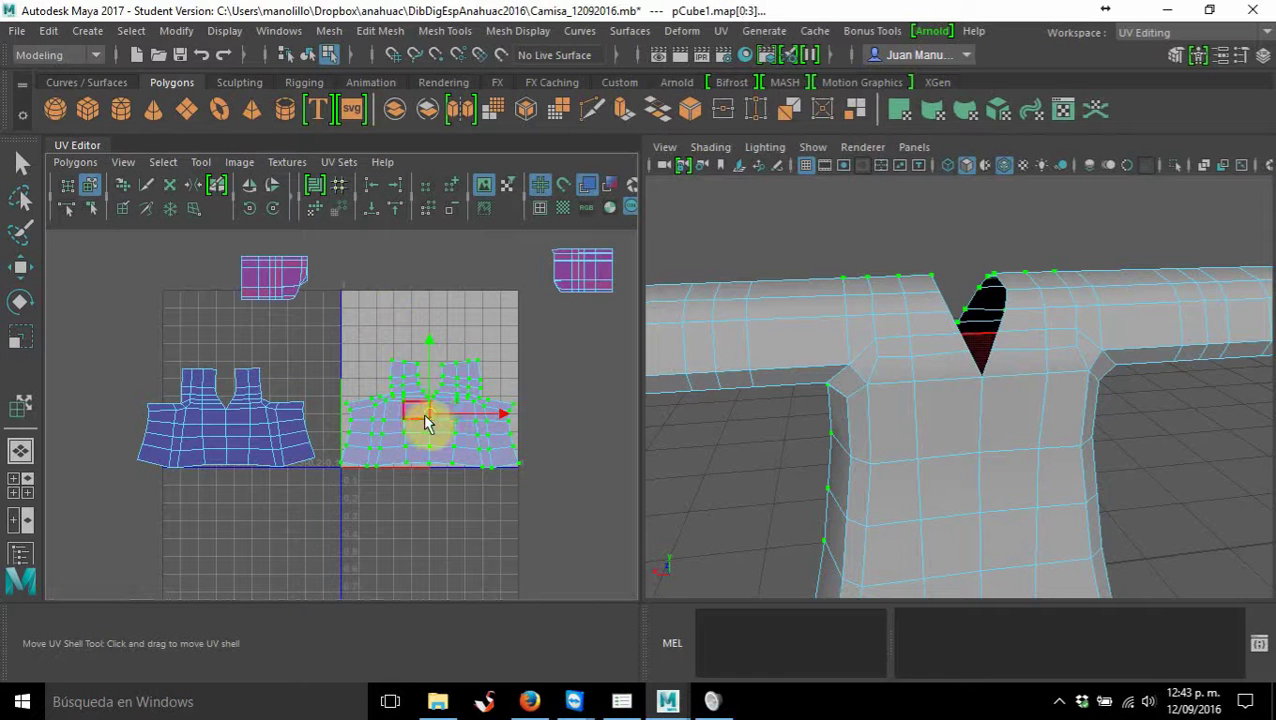
pyautogui.moveTo(423, 413); pyautogui.dragTo(220, 564)
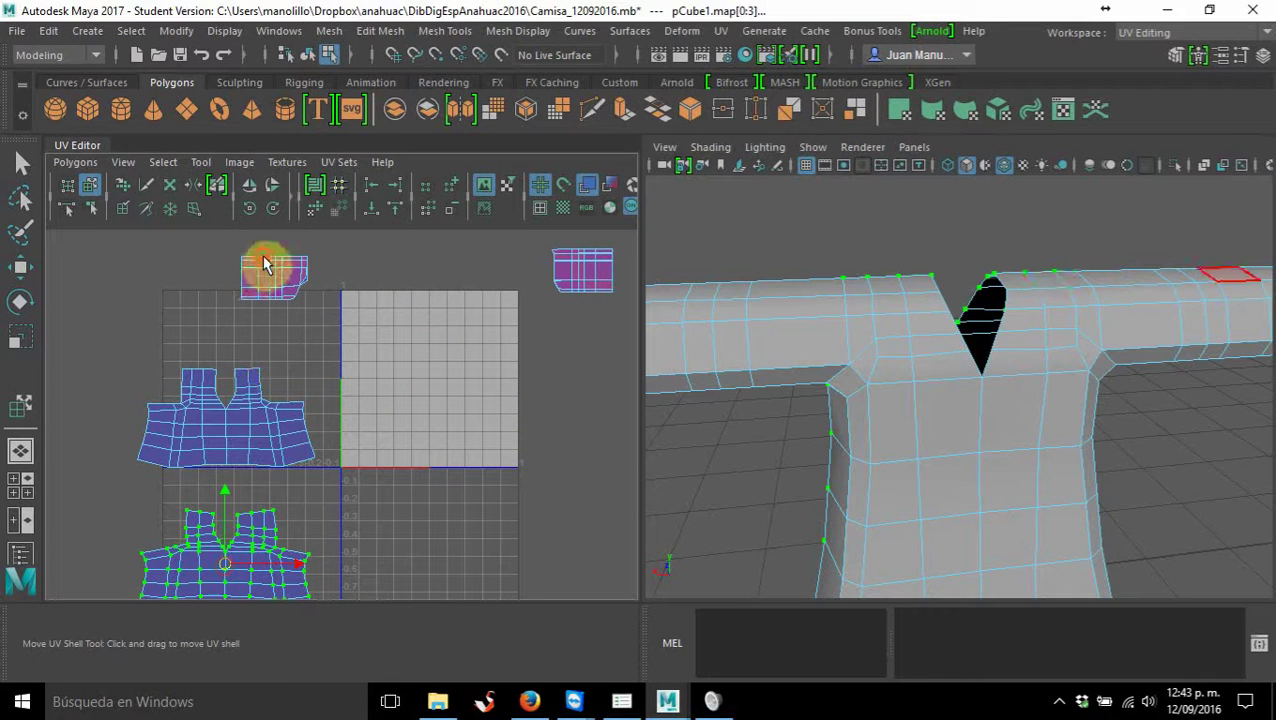
# Unfold the left and right sleeve shells and place them left and right of the square
pyautogui.click(263, 263)
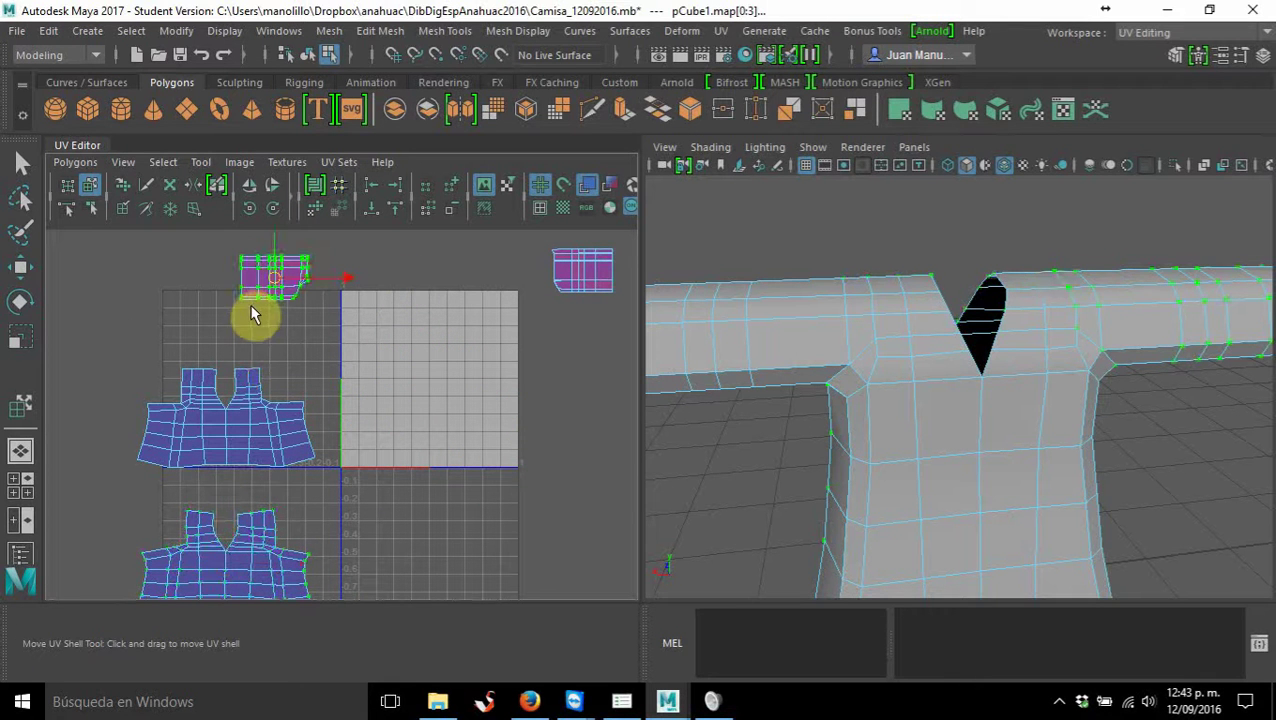
pyautogui.click(332, 213)
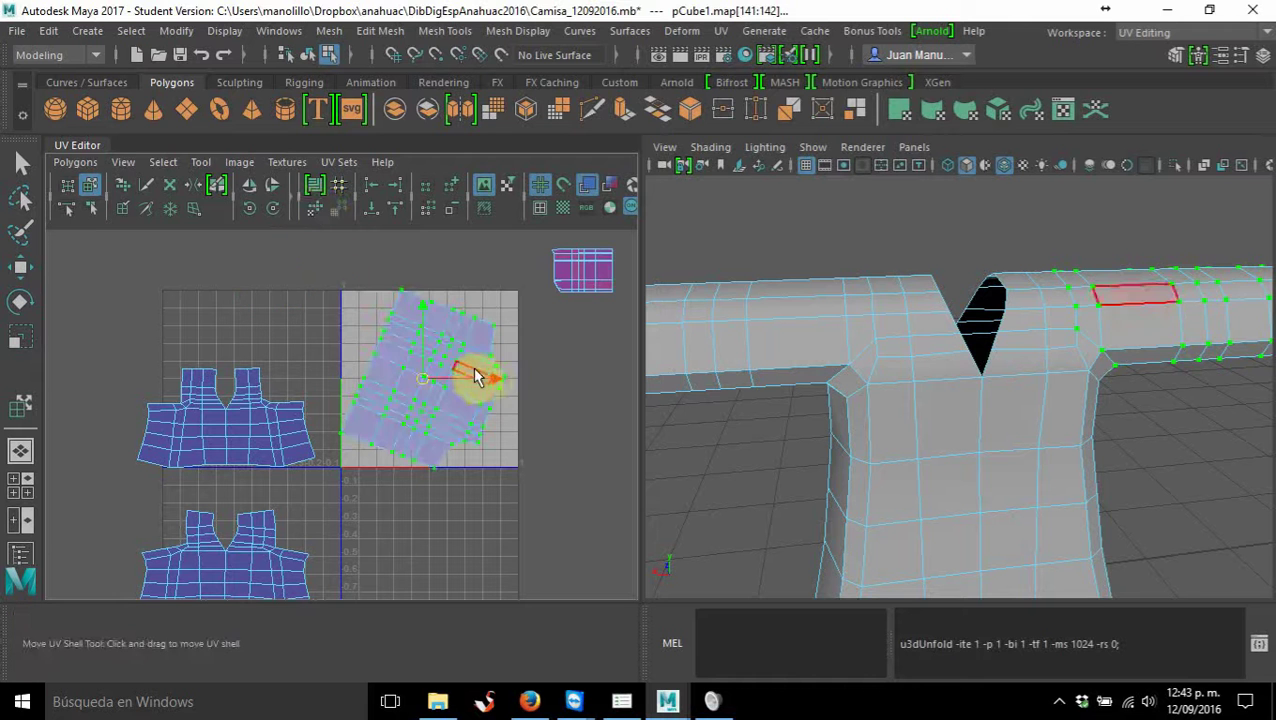
pyautogui.moveTo(425, 378); pyautogui.dragTo(130, 282)
pyautogui.click(605, 266)
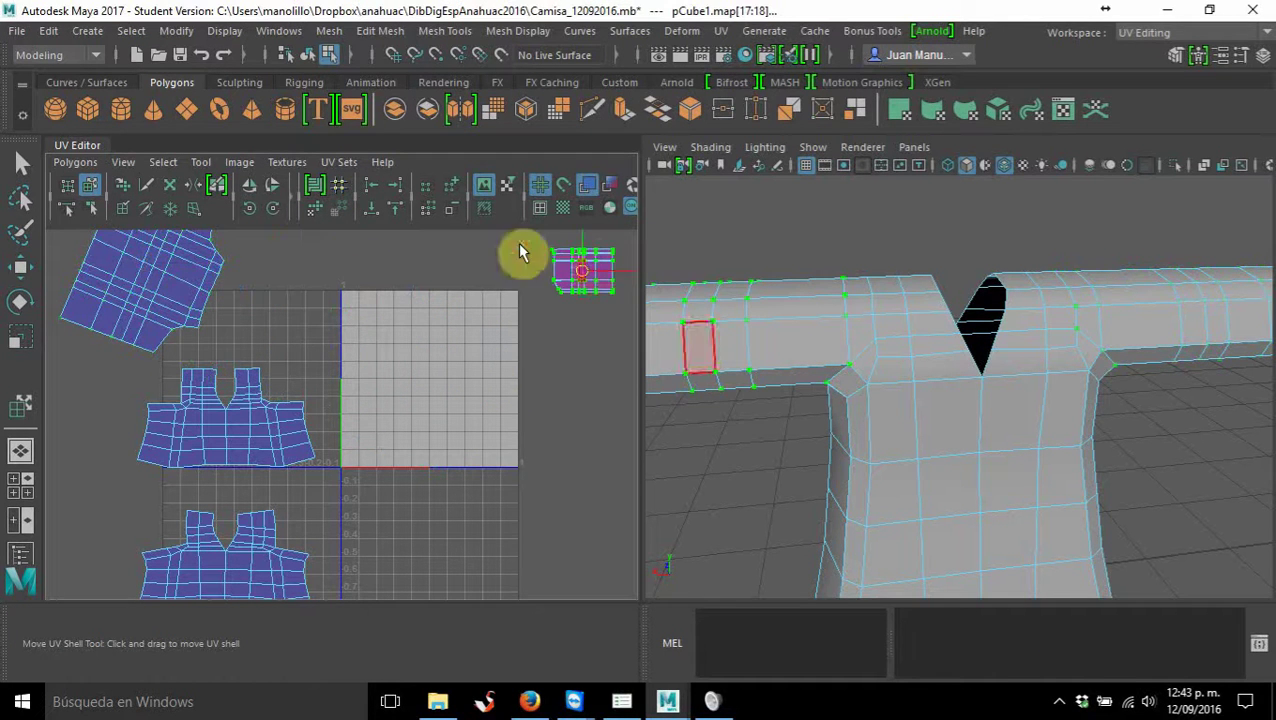
pyautogui.click(314, 210)
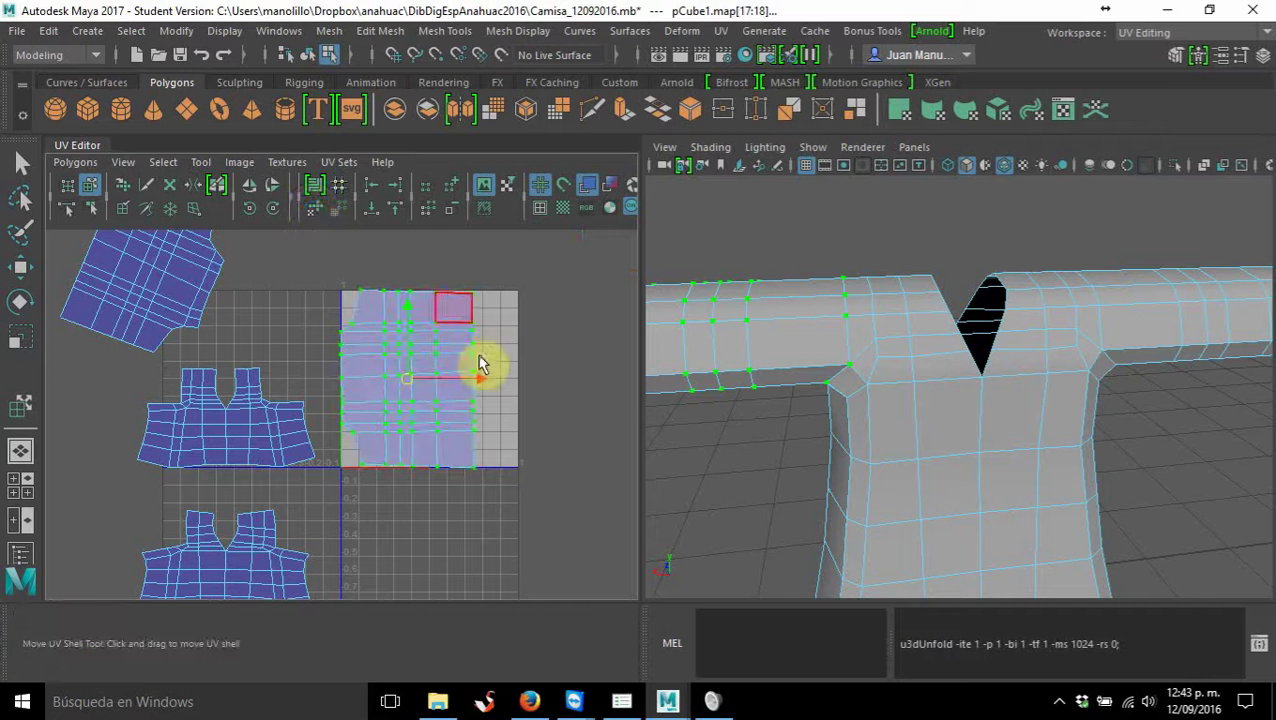
pyautogui.moveTo(484, 385); pyautogui.dragTo(698, 385)
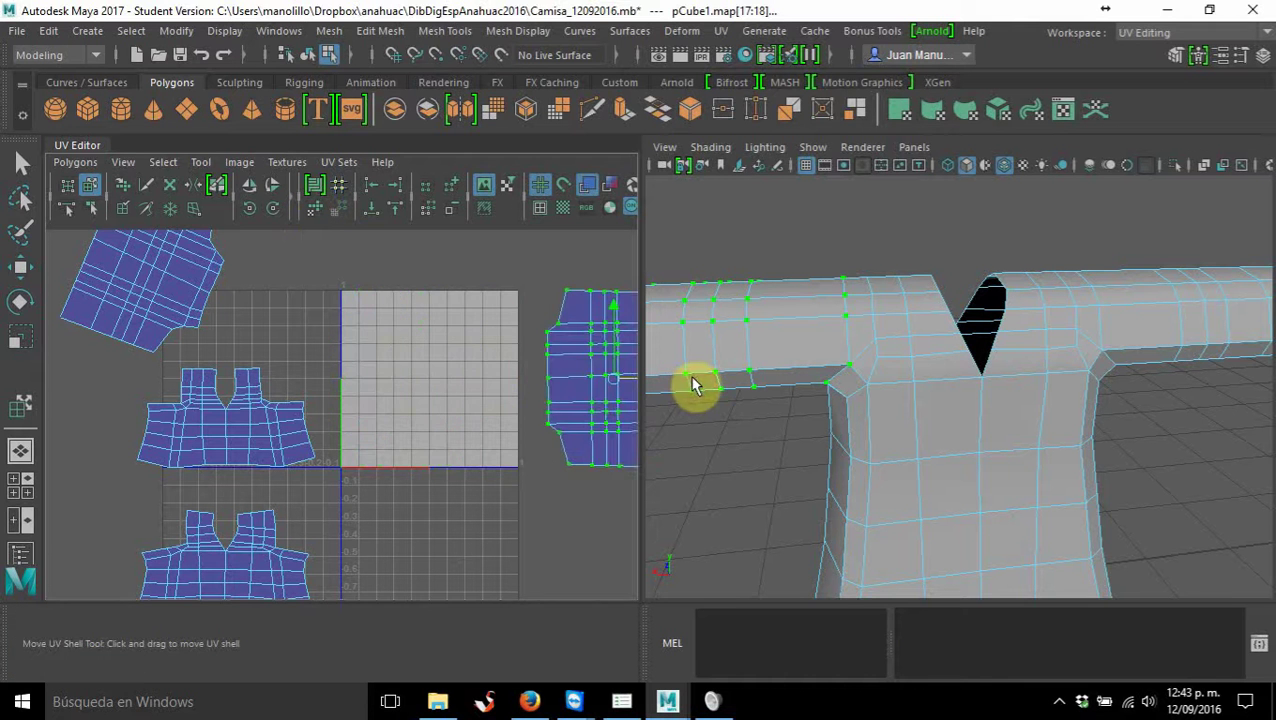
# Drag the lower-left torso shell into the 0–1 square beside the other torso shell
pyautogui.scroll(-2, 400, 389)
pyautogui.keyDown('alt'); pyautogui.moveTo(385, 388); pyautogui.dragTo(354, 379, button='middle'); pyautogui.keyUp('alt')
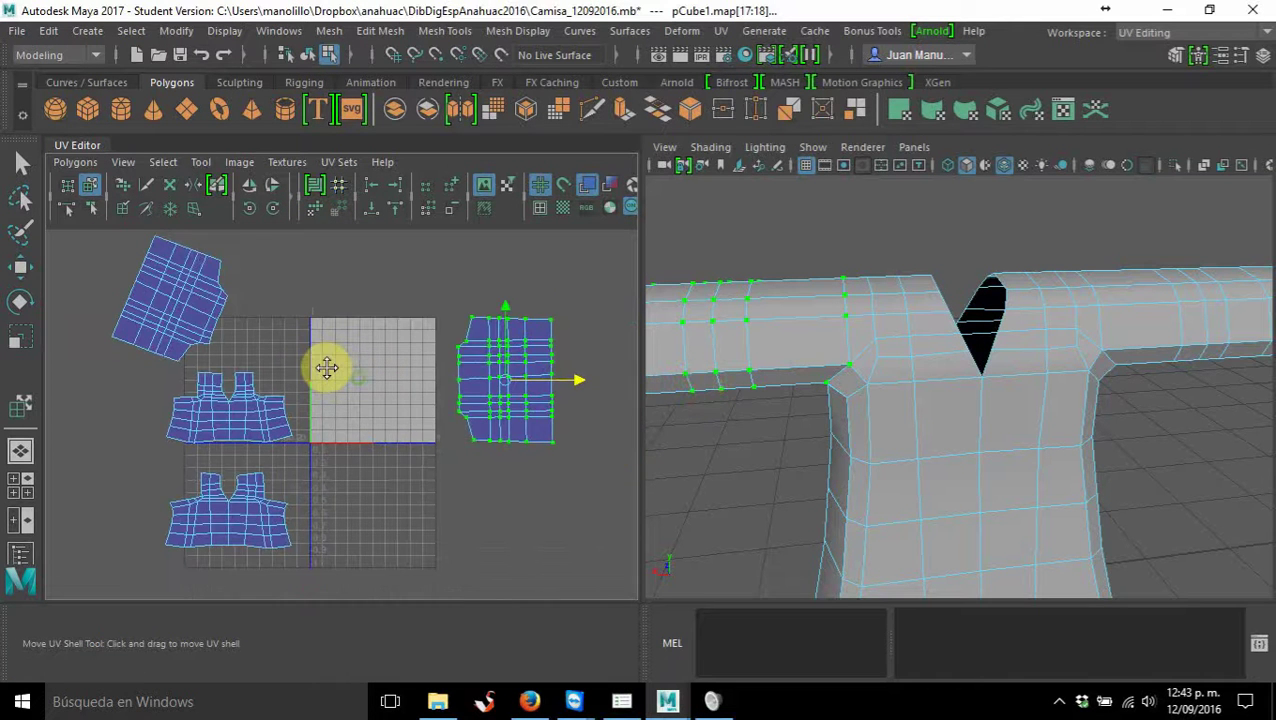
pyautogui.click(233, 516)
pyautogui.moveTo(232, 514); pyautogui.dragTo(356, 396)
# Rotate the tilted upper-left sleeve shell so it stands upright with the grid
pyautogui.click(197, 294)
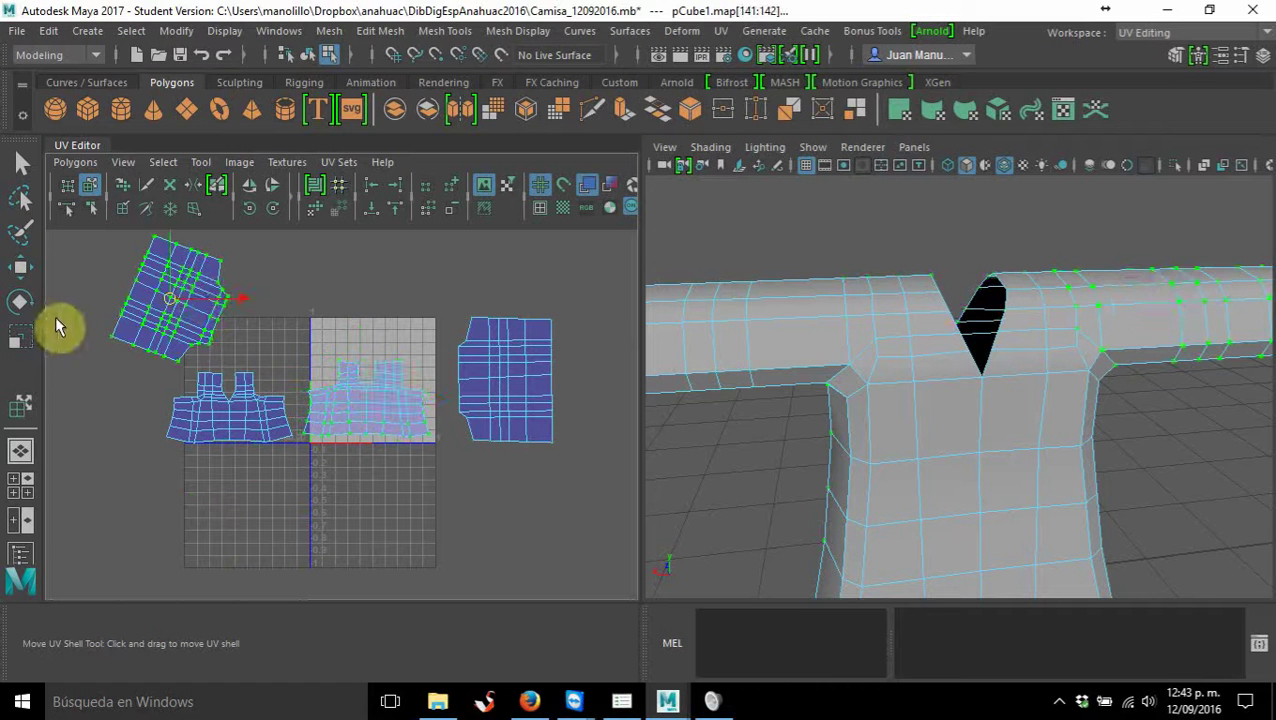
pyautogui.click(20, 300)
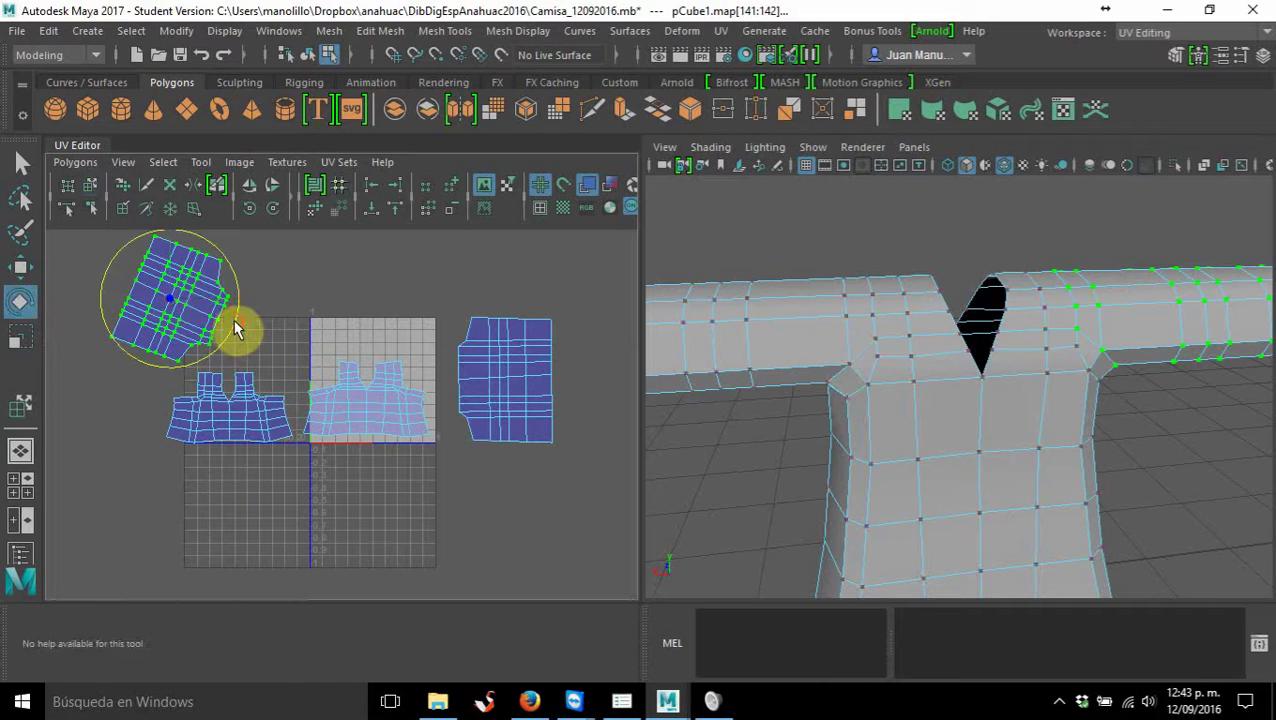
pyautogui.moveTo(236, 327)
pyautogui.mouseDown()
pyautogui.moveTo(245, 285)
pyautogui.moveTo(256, 305)
pyautogui.mouseUp()
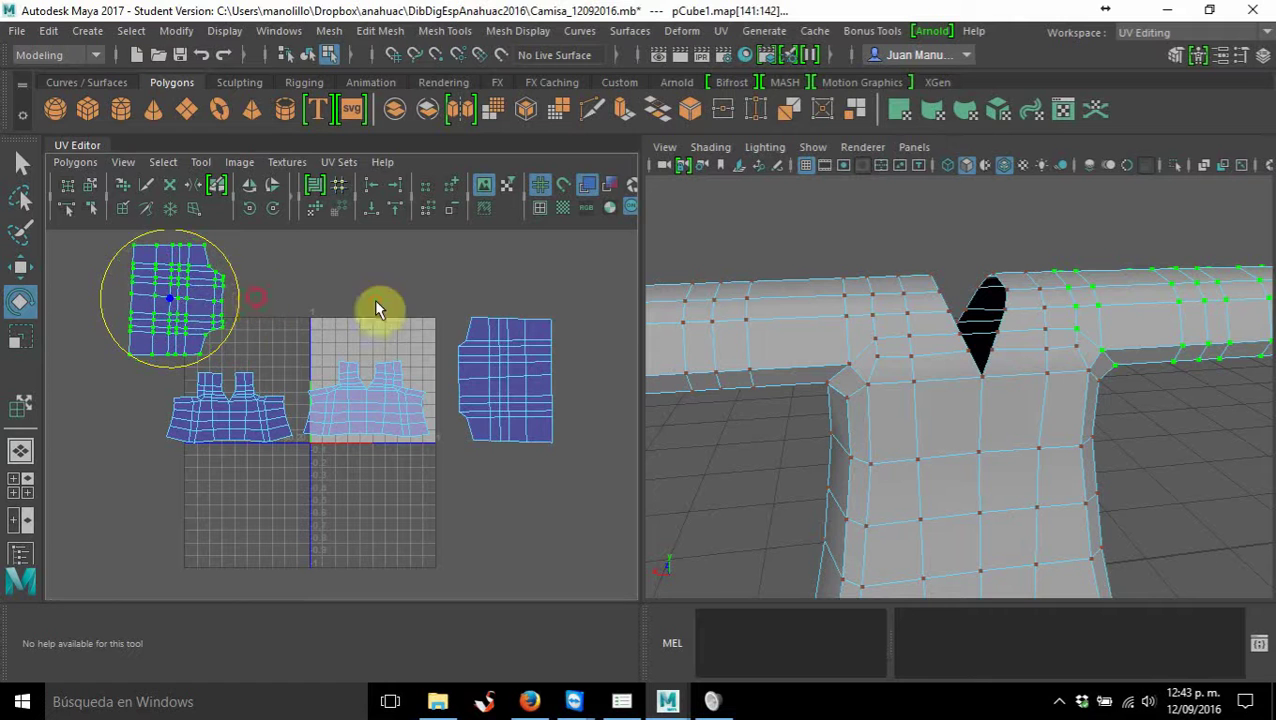
# Select the shell right of the square with Move UV Shell, leaving the Move tool active
pyautogui.click(507, 364)
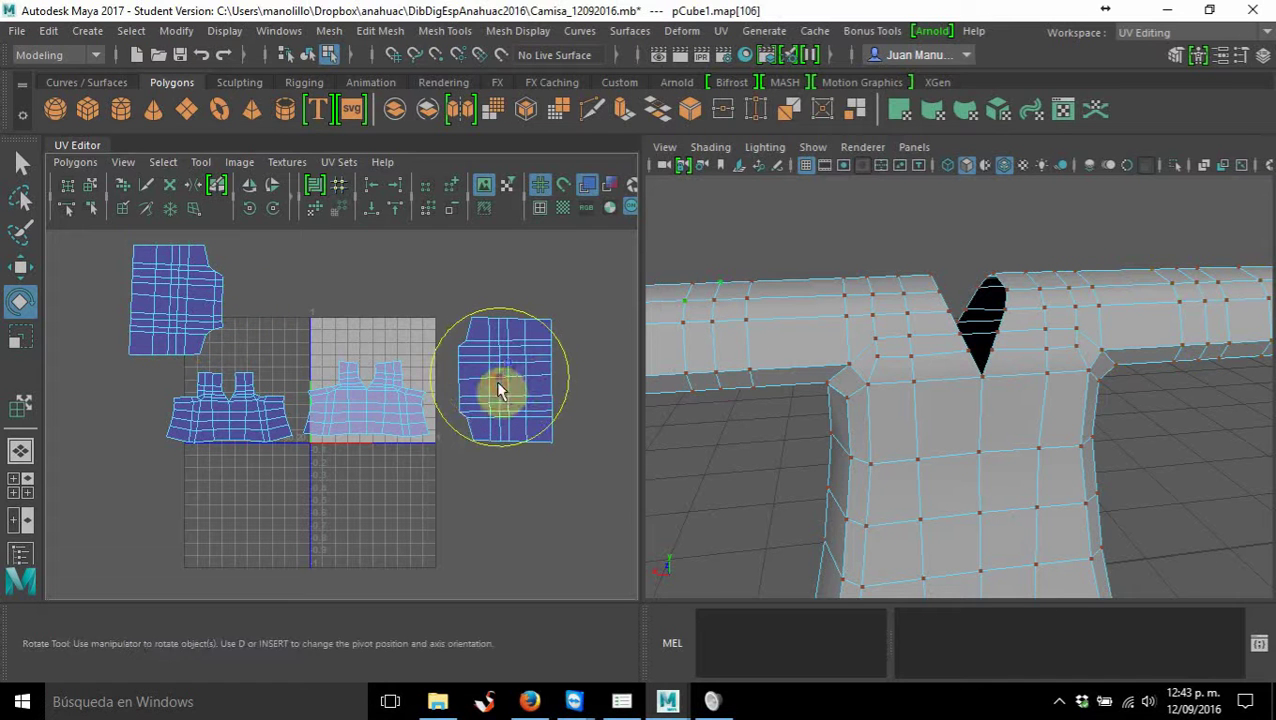
pyautogui.click(20, 266)
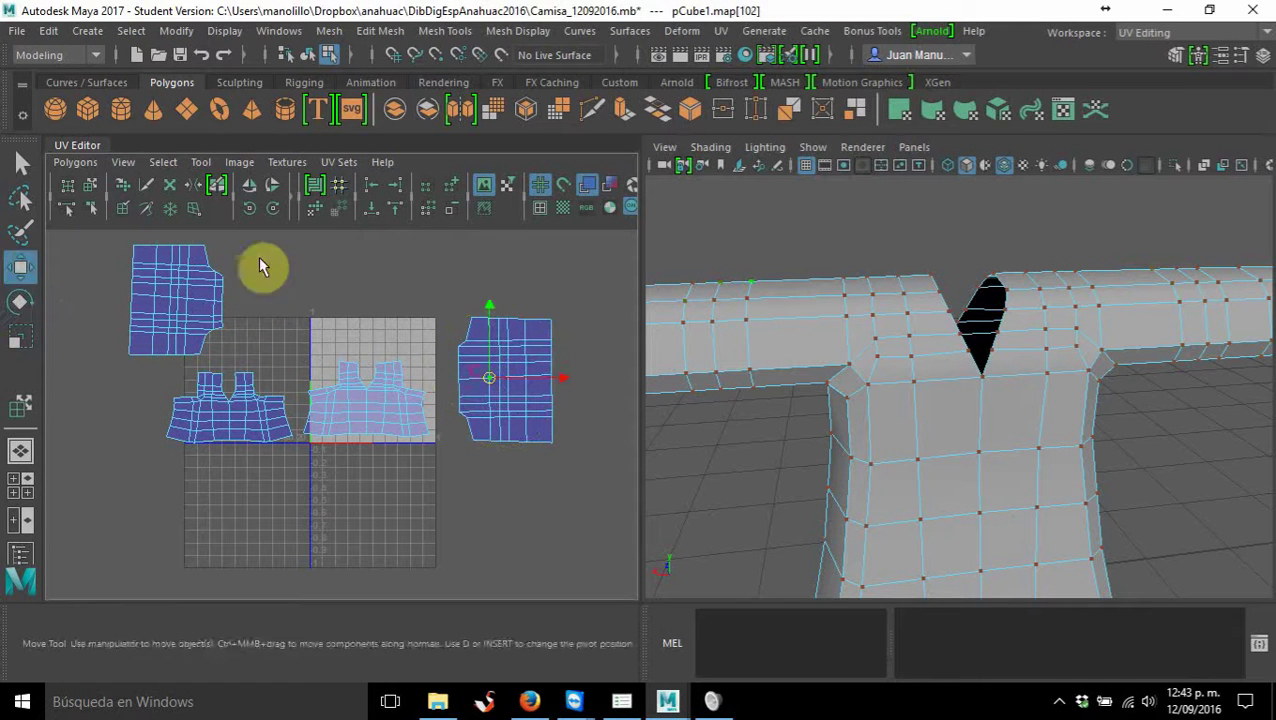
pyautogui.click(90, 184)
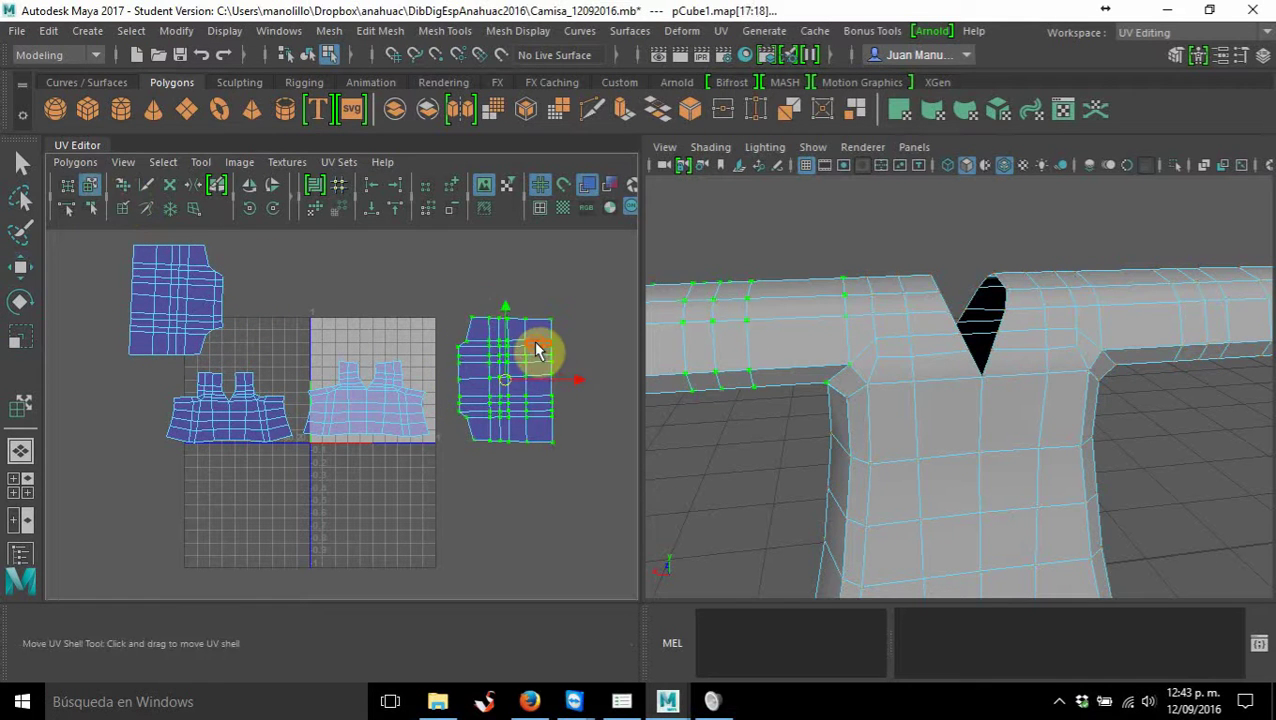
pyautogui.click(541, 350)
pyautogui.click(22, 298)
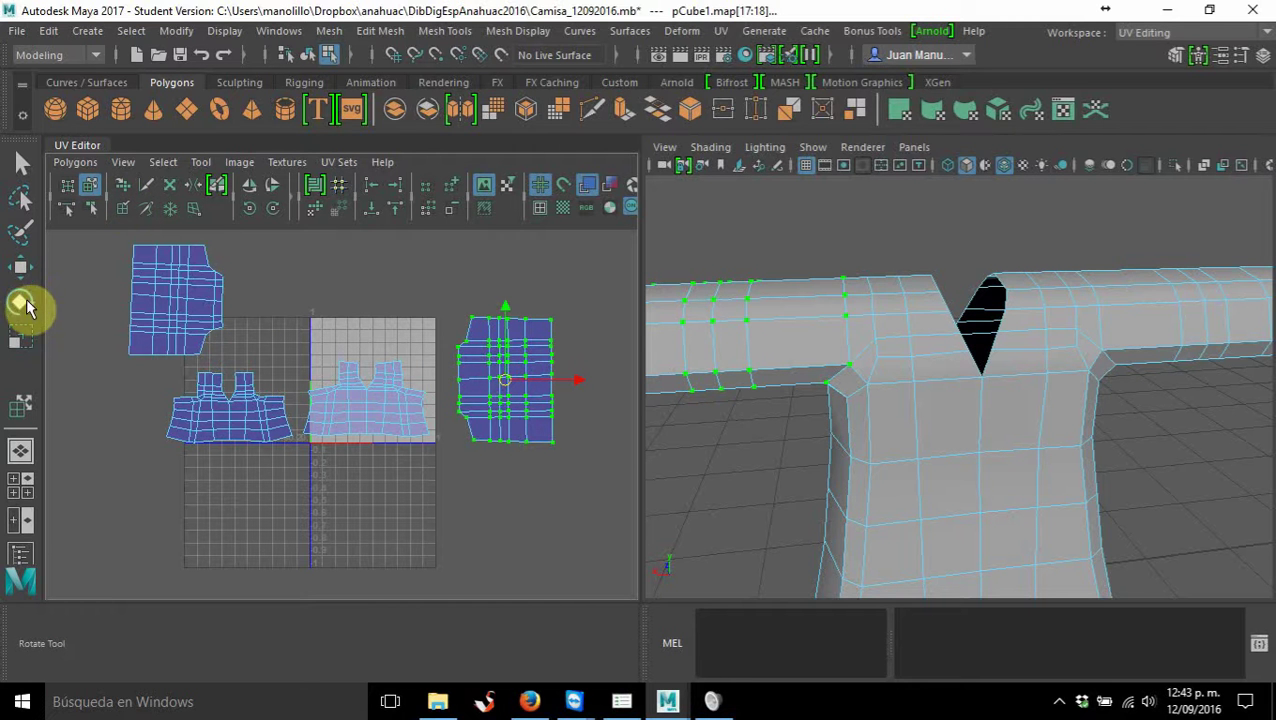
pyautogui.click(20, 266)
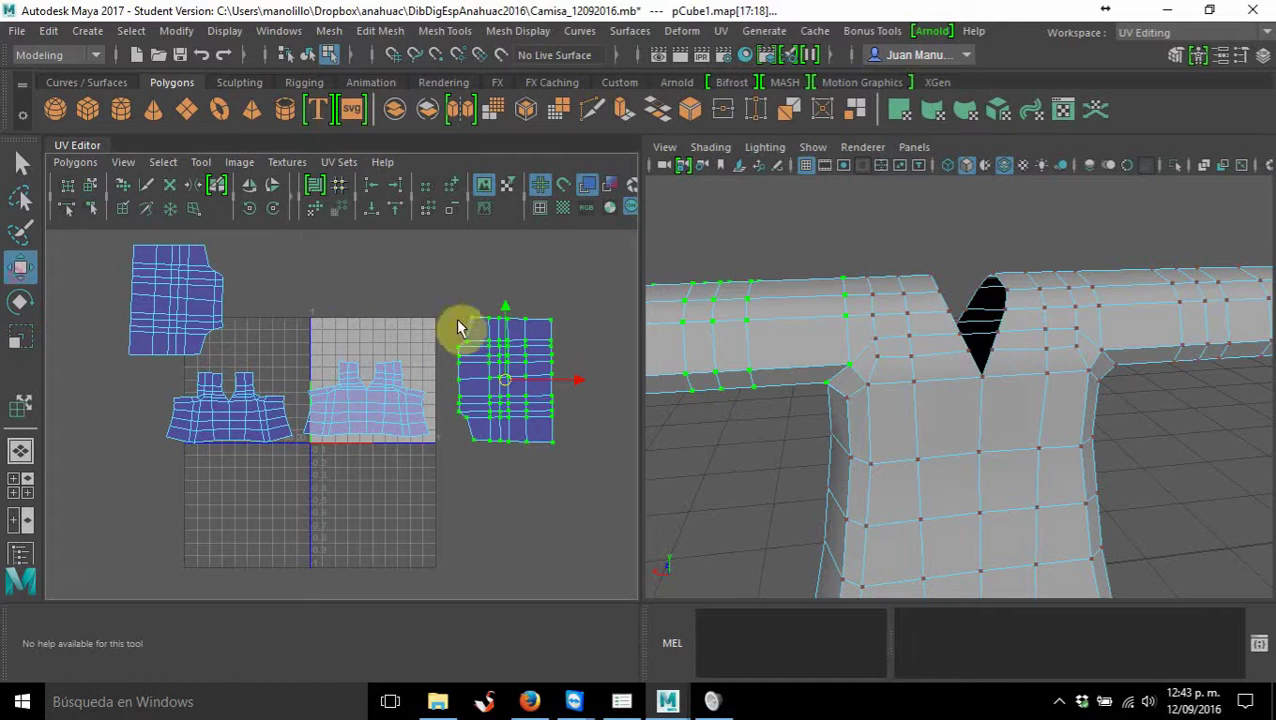
# Move the right shell up to the square's top and slide the upper-left sleeve shell right beside it
pyautogui.moveTo(500, 368)
pyautogui.mouseDown()
pyautogui.moveTo(470, 308)
pyautogui.moveTo(386, 292)
pyautogui.mouseUp()
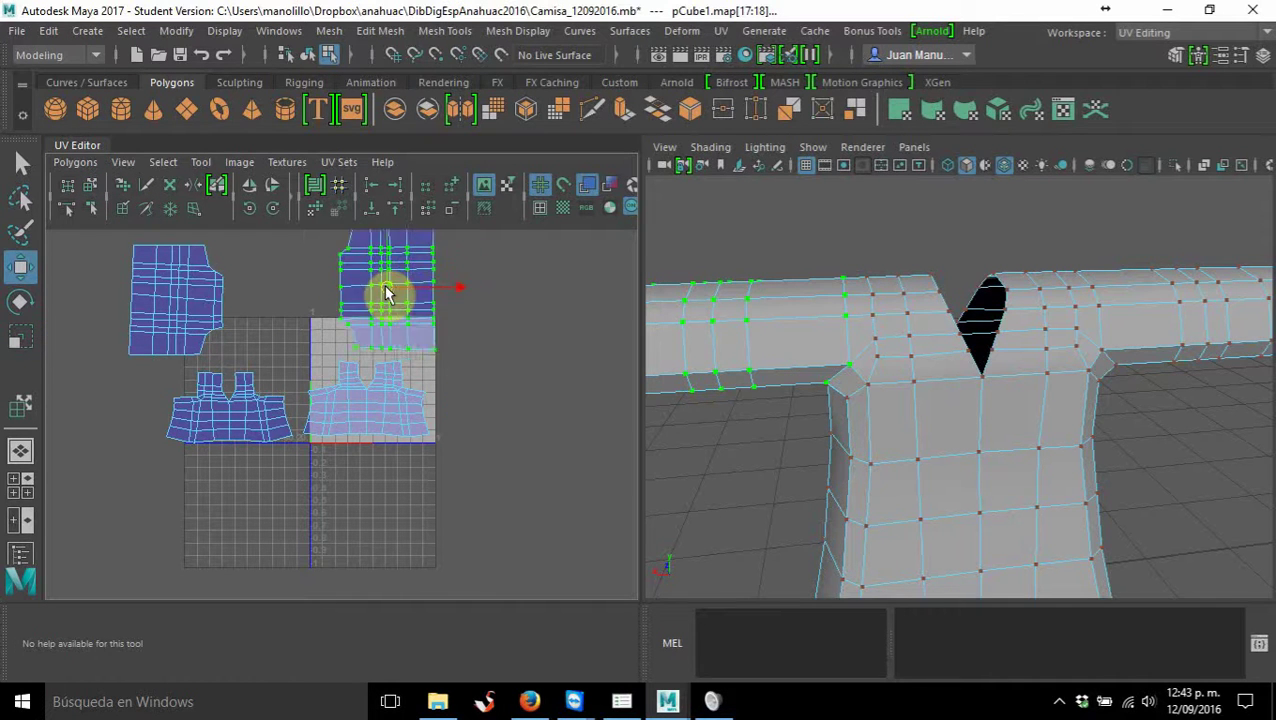
pyautogui.click(158, 298)
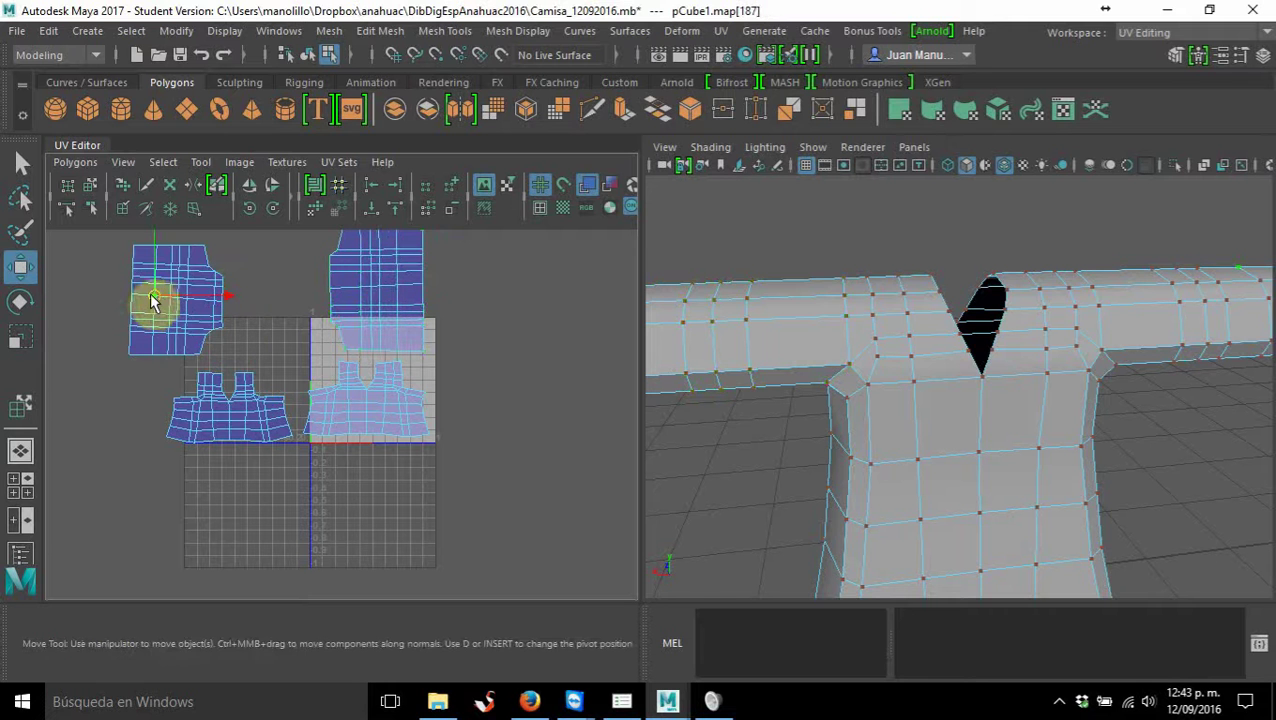
pyautogui.click(90, 184)
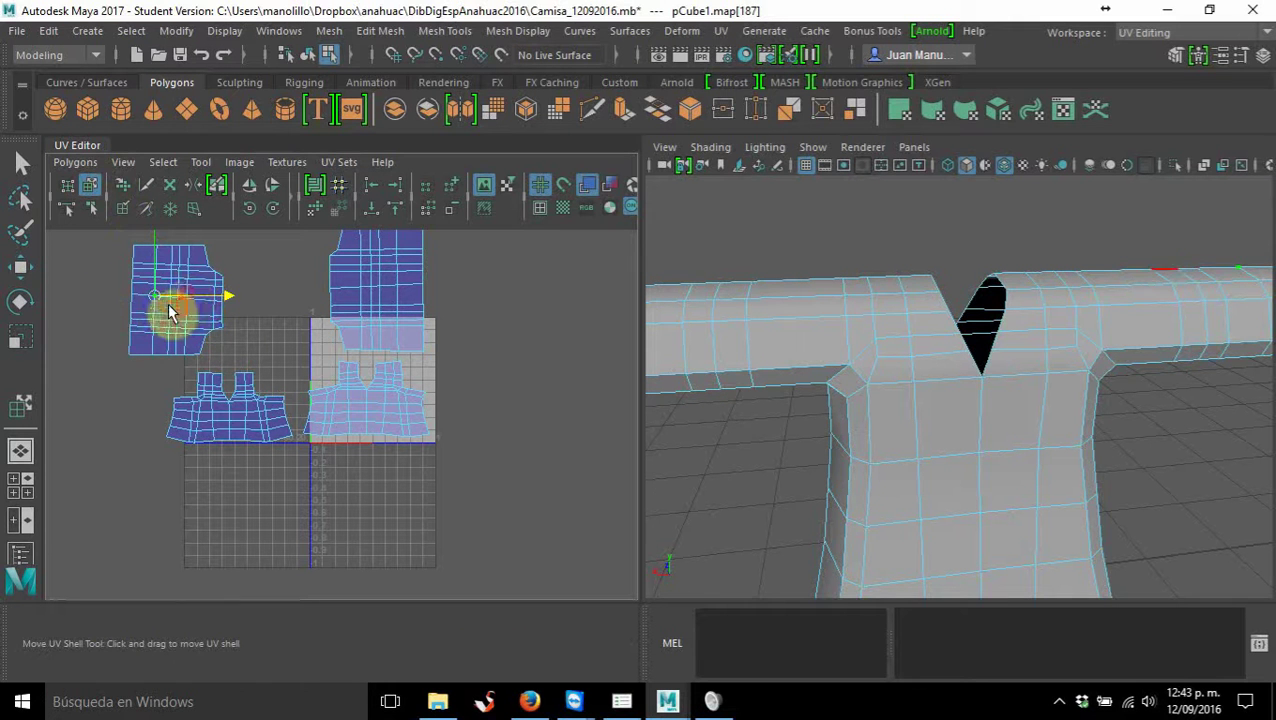
pyautogui.click(168, 262)
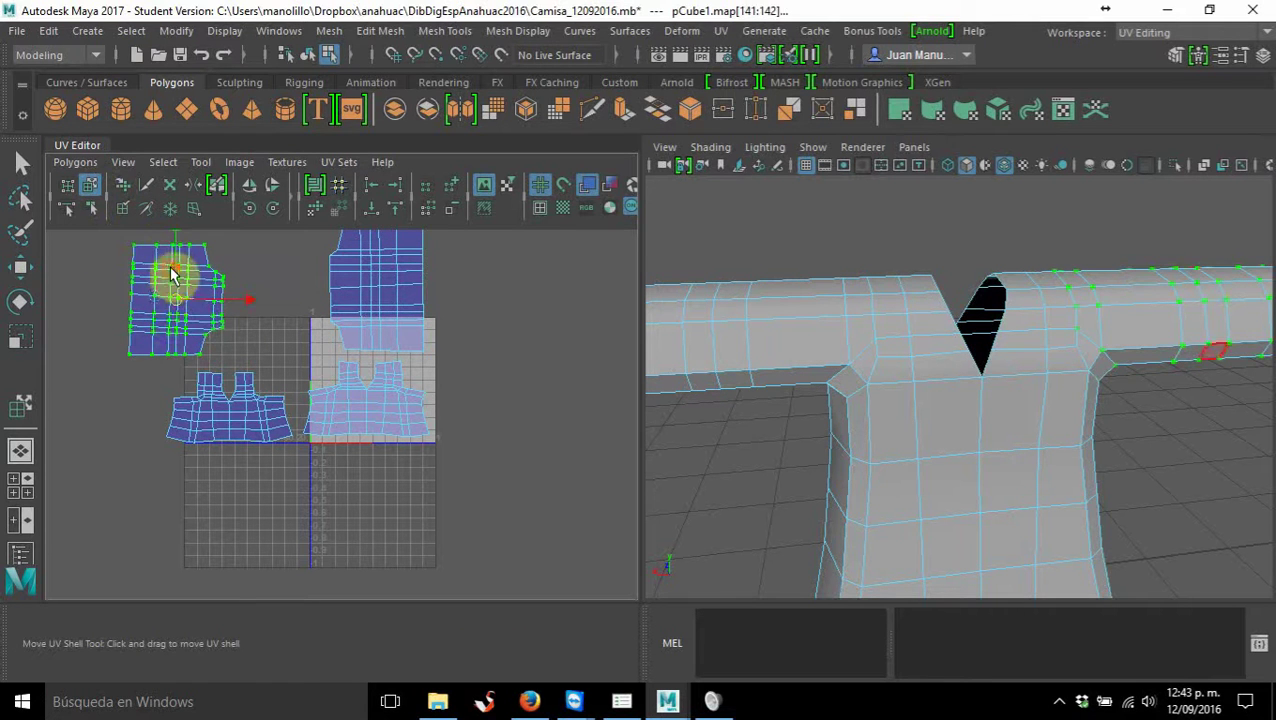
pyautogui.moveTo(170, 305); pyautogui.dragTo(240, 315)
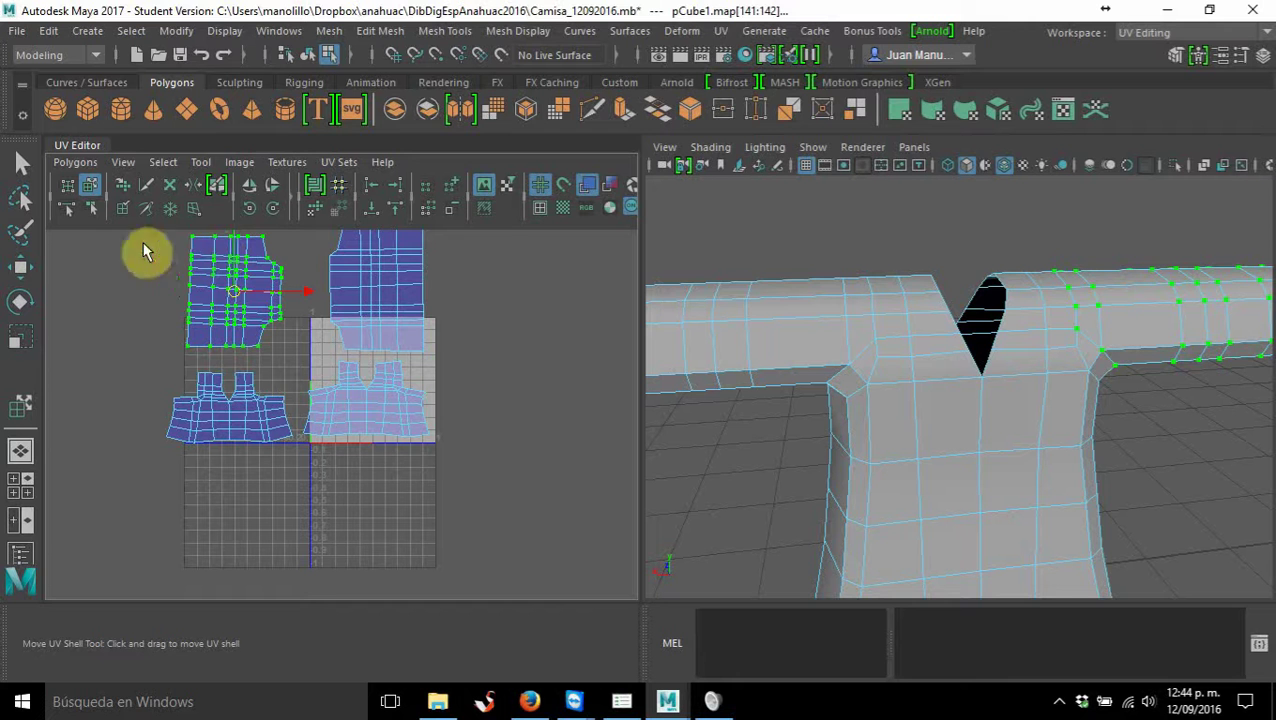
# Select every shirt UV shell, upper and lower, together
pyautogui.click(383, 296)
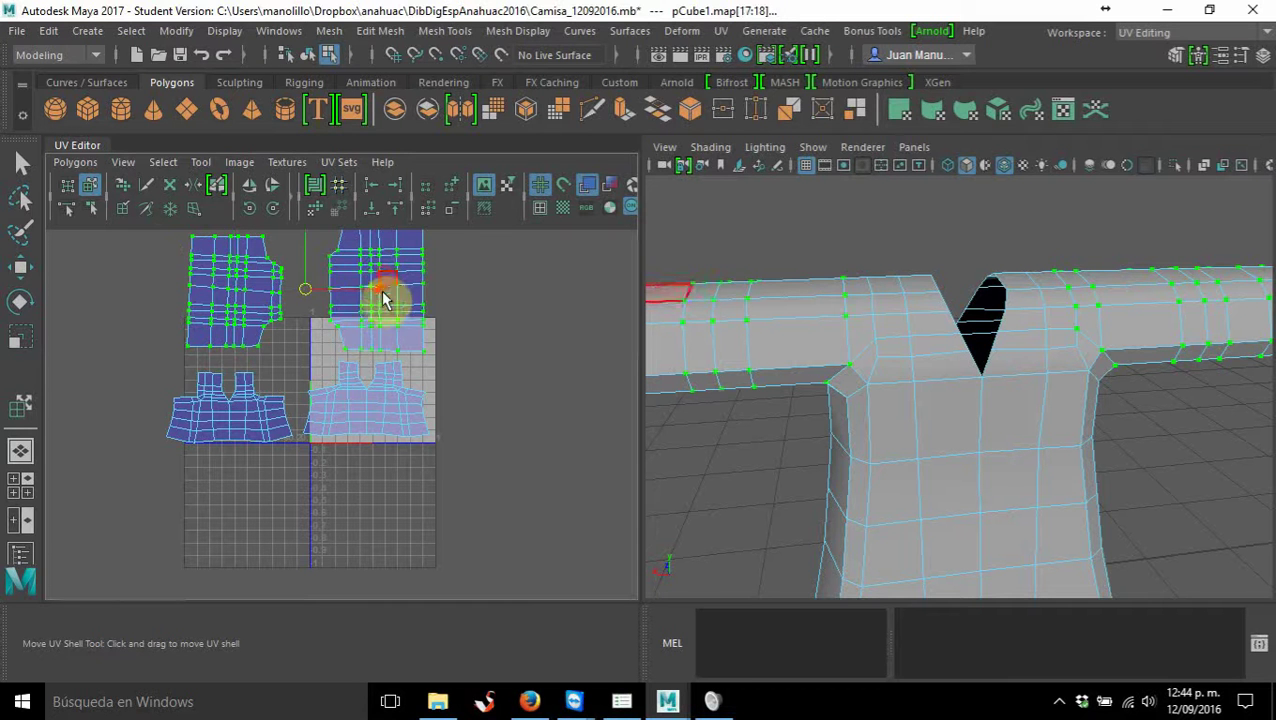
pyautogui.keyDown('shift'); pyautogui.click(353, 427); pyautogui.keyUp('shift')
pyautogui.keyDown('shift'); pyautogui.click(205, 421); pyautogui.keyUp('shift')
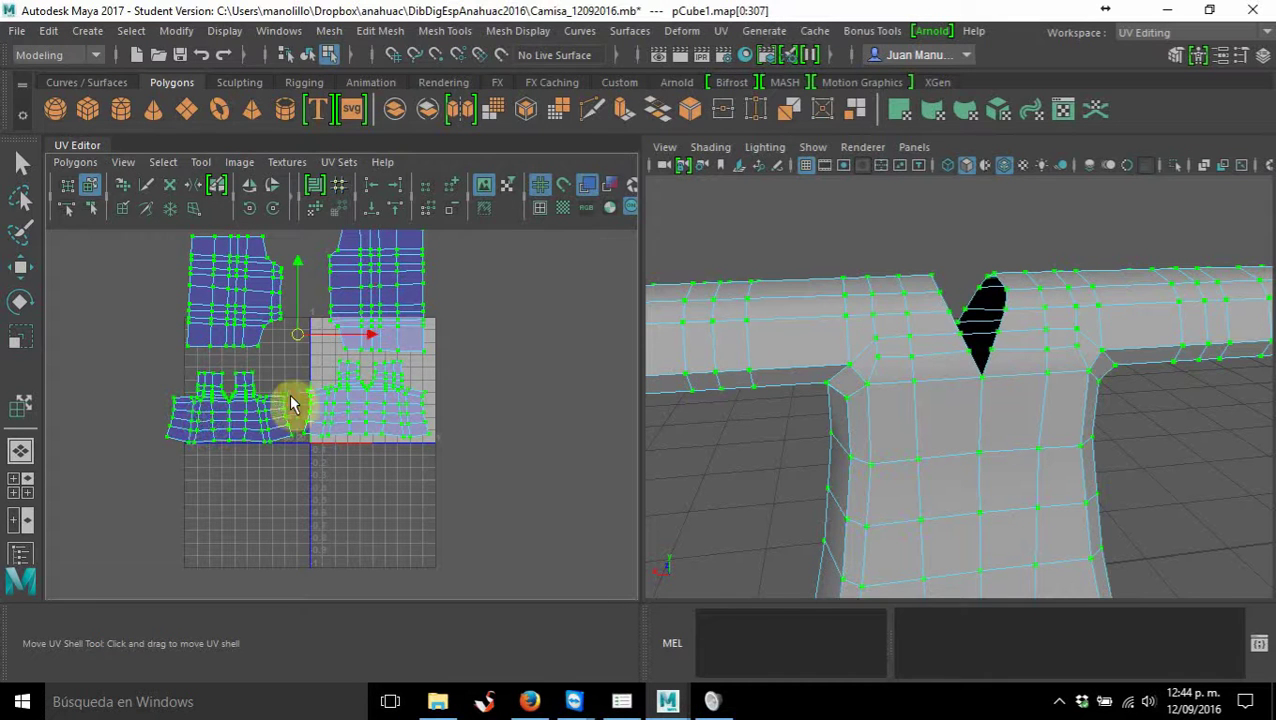
# Pack all shirt shells with Layout UVs, then inspect the result and select the lower-right shell
pyautogui.click(313, 190)
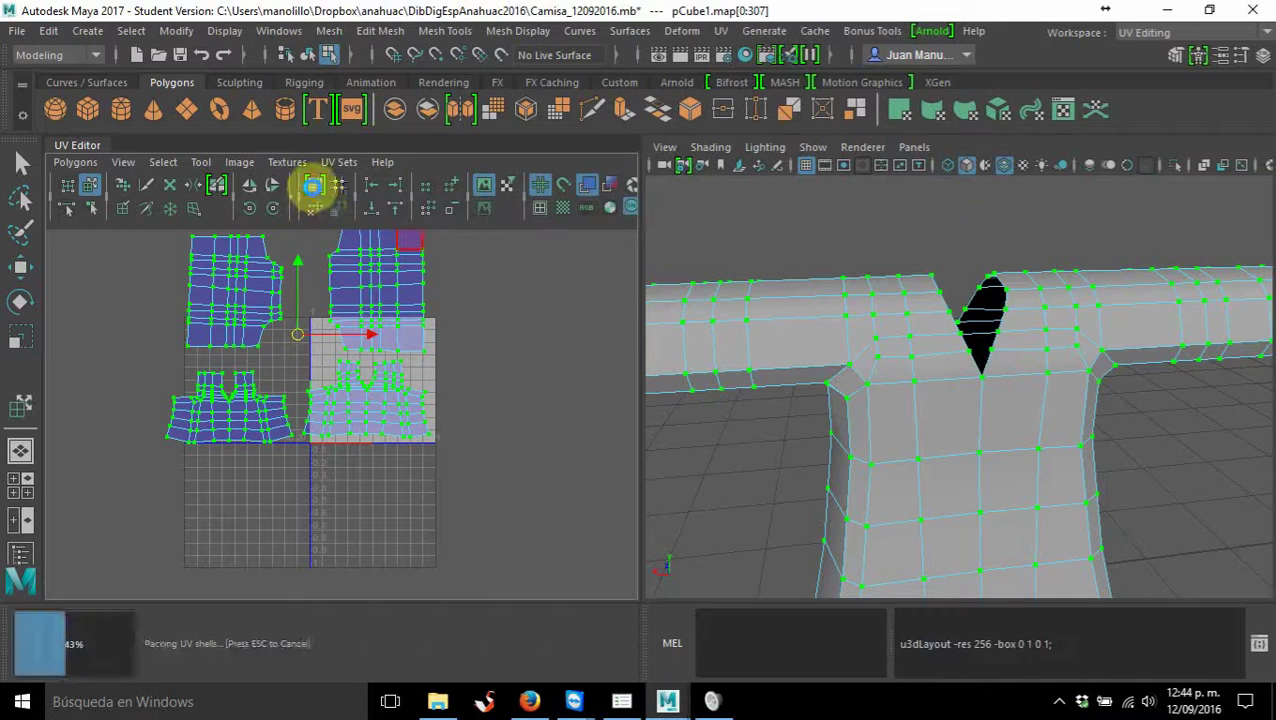
pyautogui.scroll(5, 383, 396)
pyautogui.scroll(1, 382, 396)
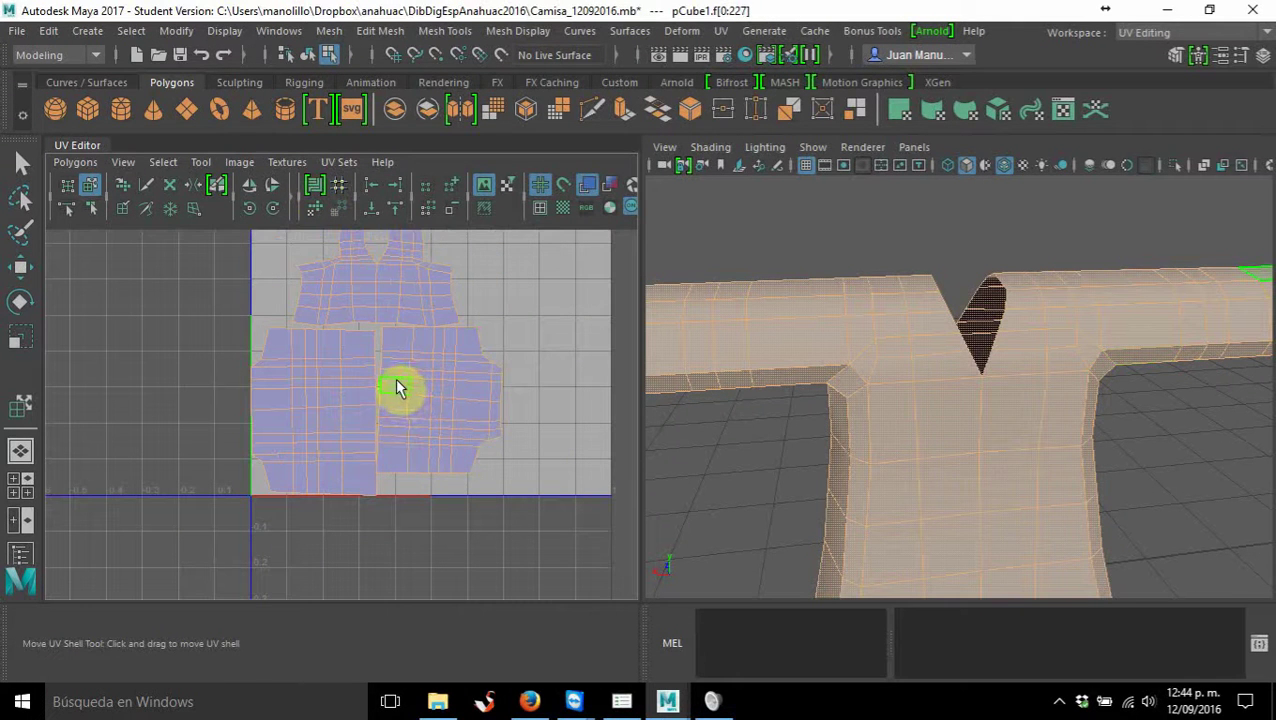
pyautogui.scroll(-1, 398, 392)
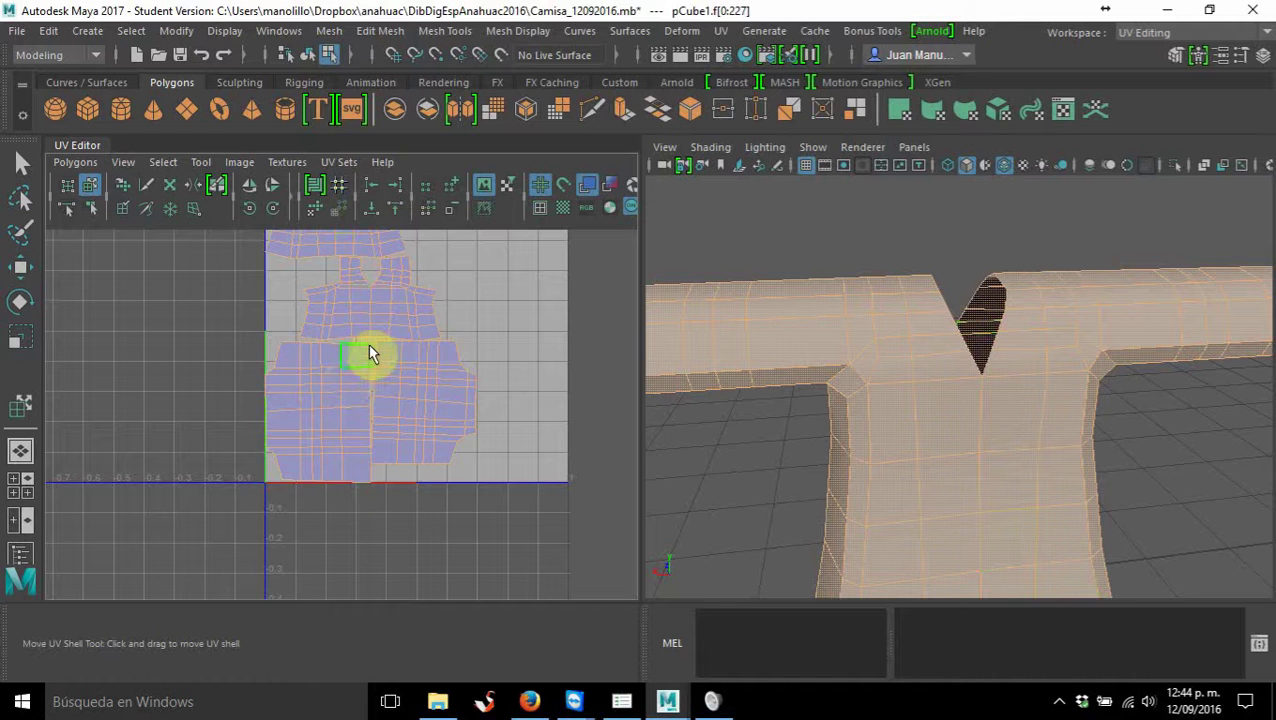
pyautogui.keyDown('alt'); pyautogui.moveTo(368, 360); pyautogui.dragTo(394, 483, button='middle'); pyautogui.keyUp('alt')
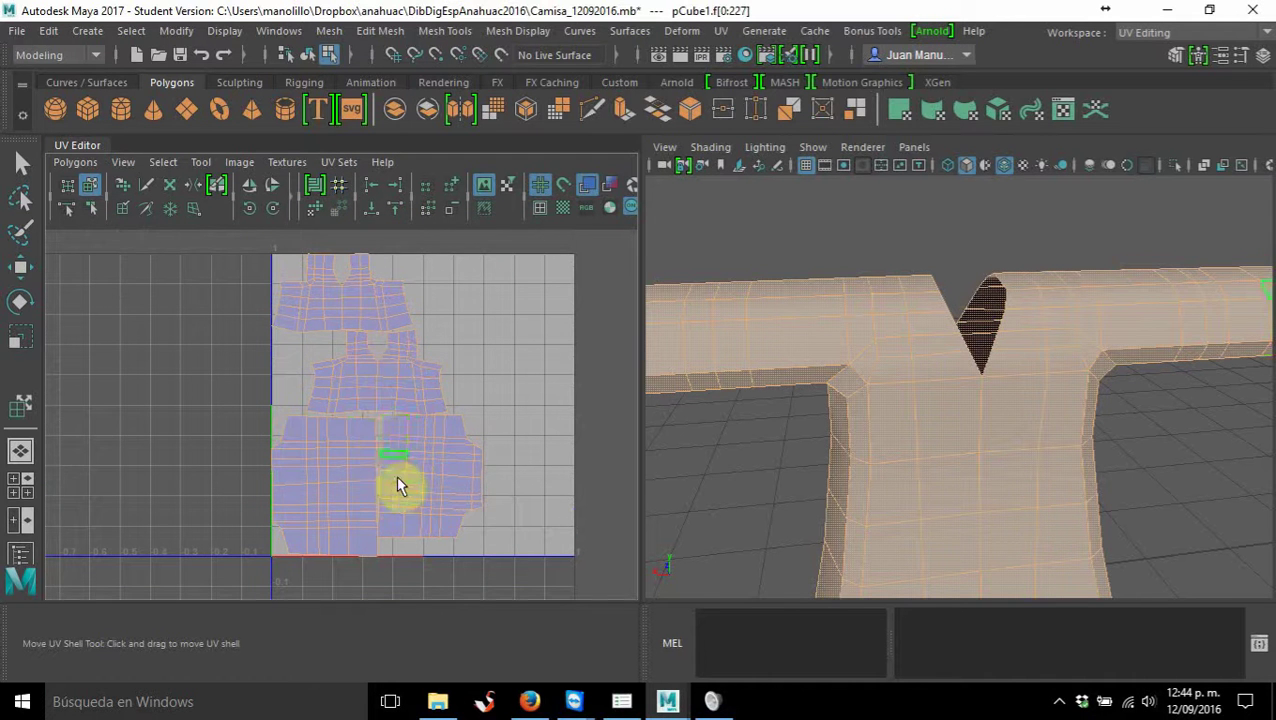
pyautogui.click(393, 484)
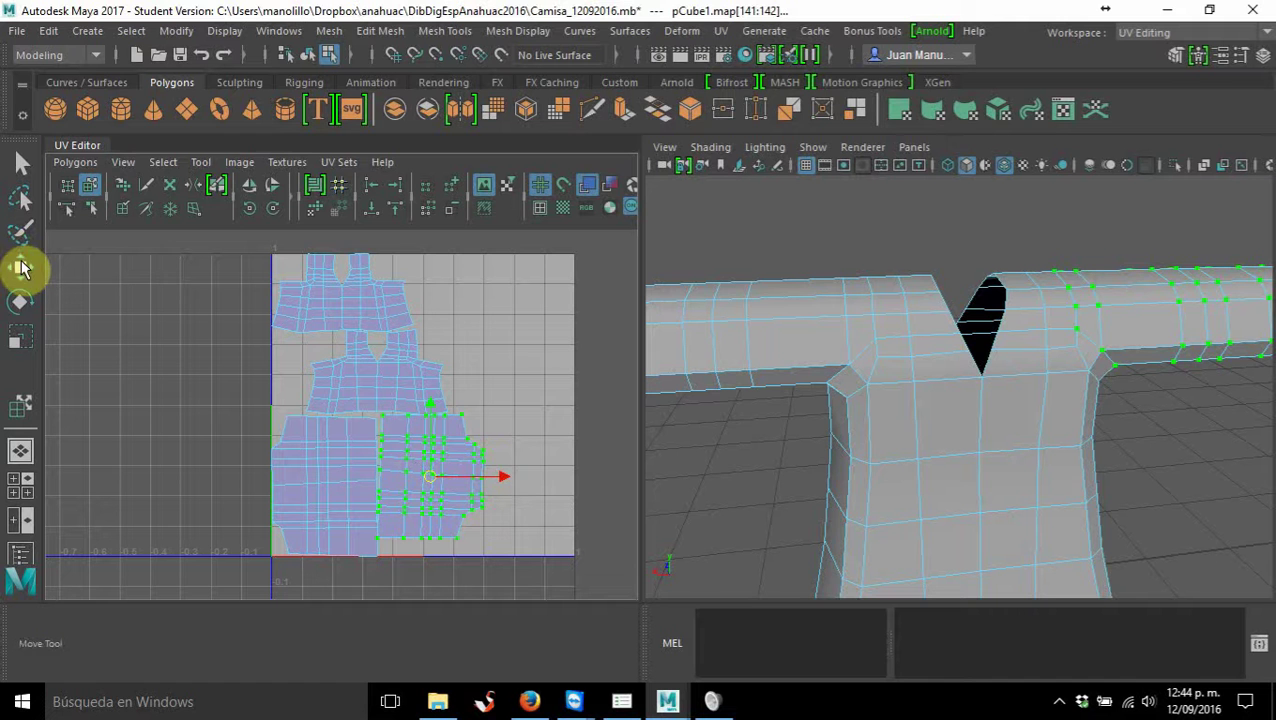
# Shift the lower-right torso shell right and down, clear of its neighbour
pyautogui.click(27, 326)
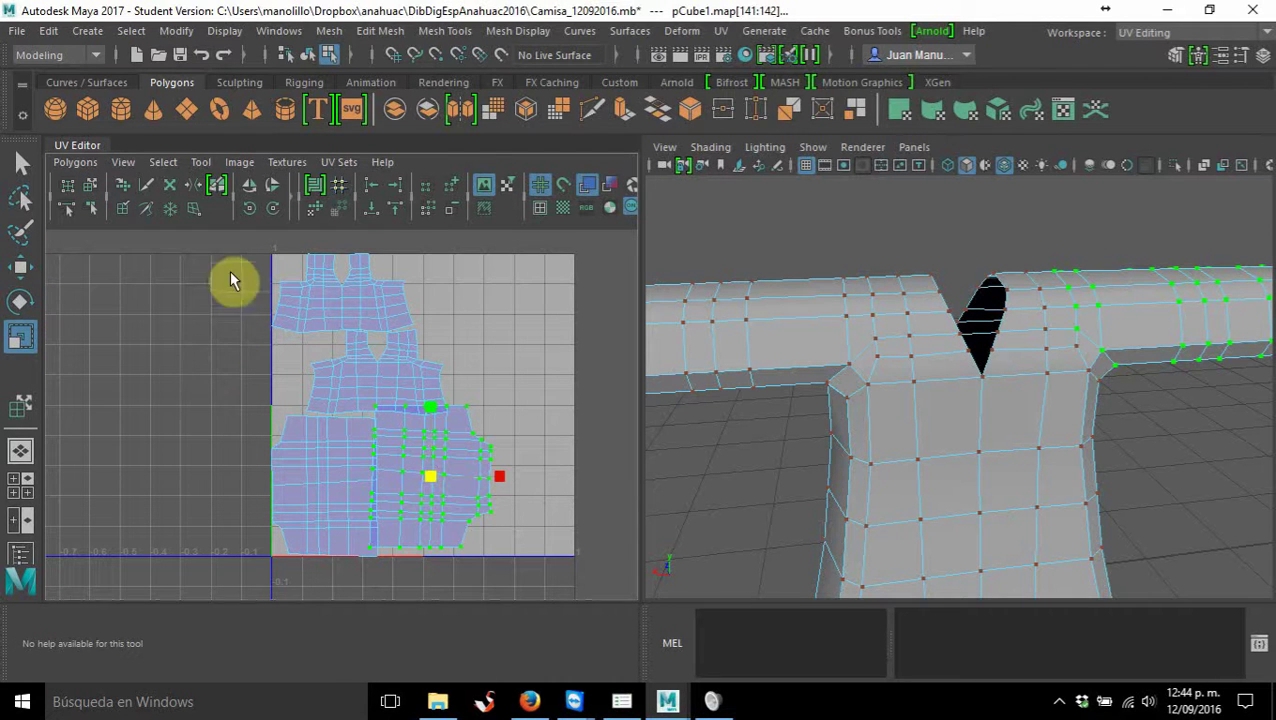
pyautogui.click(20, 265)
pyautogui.moveTo(396, 442); pyautogui.dragTo(438, 495)
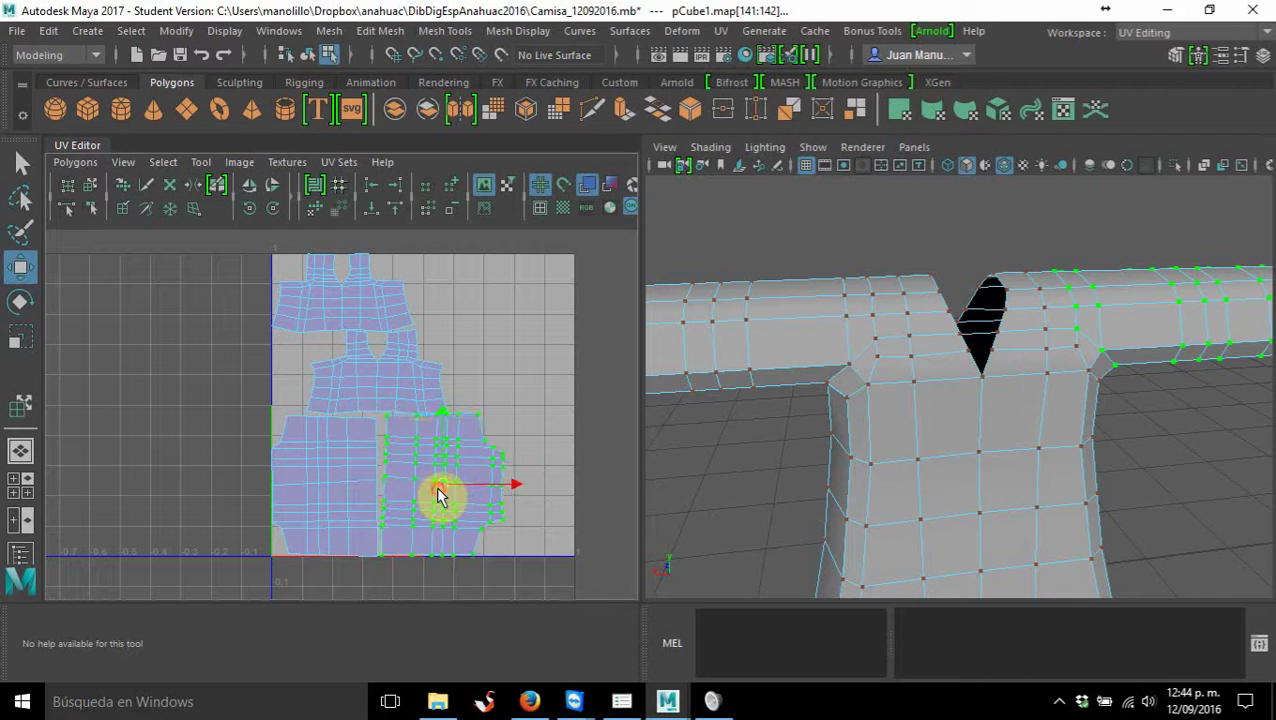
pyautogui.click(20, 336)
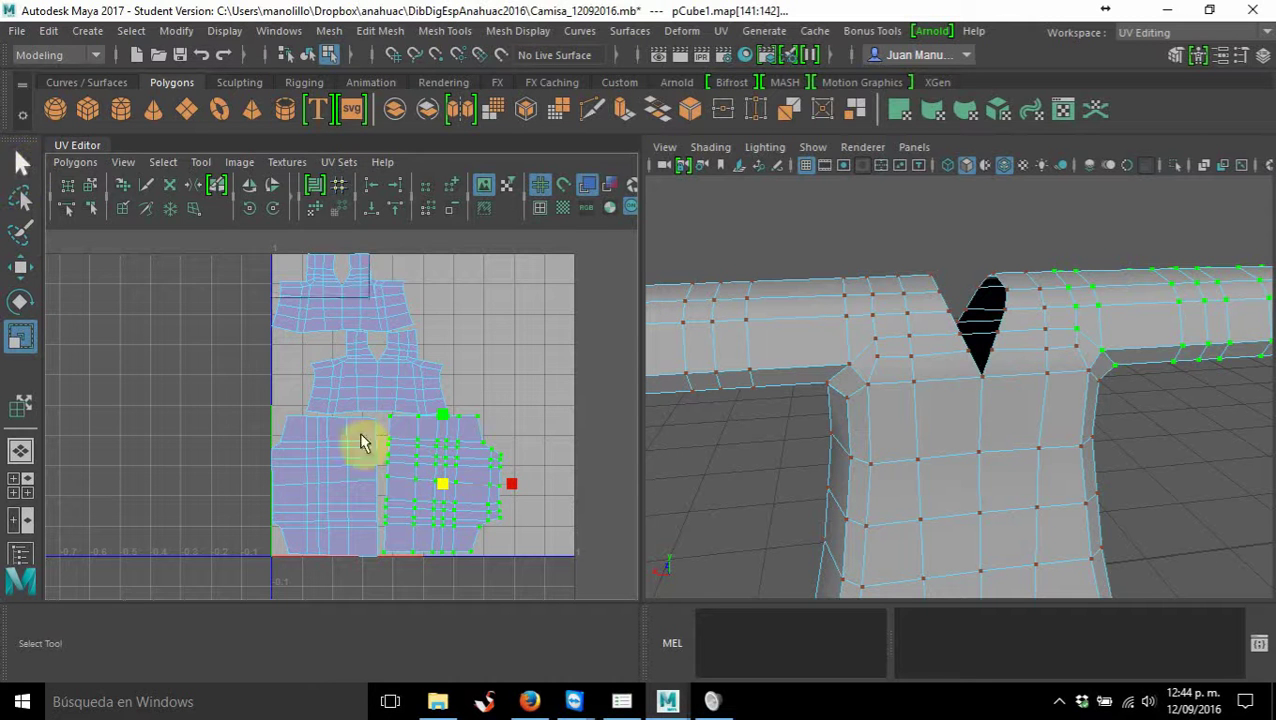
pyautogui.click(21, 266)
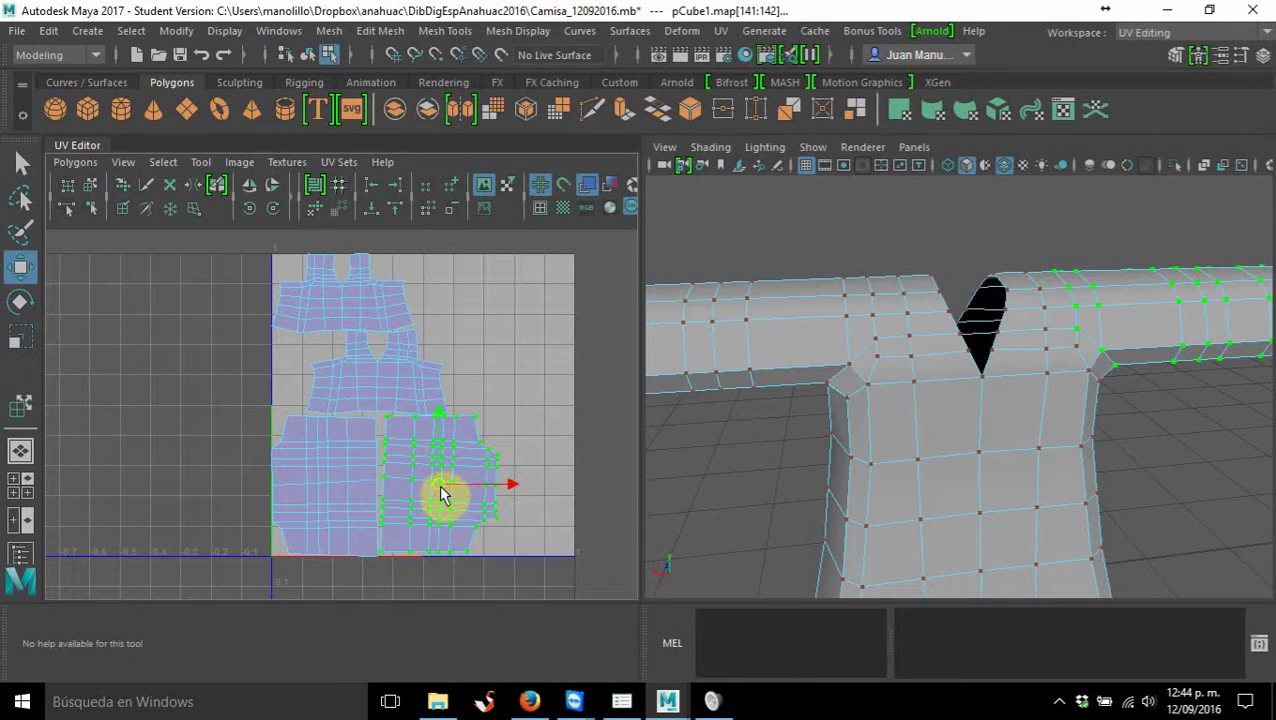
pyautogui.moveTo(443, 494); pyautogui.dragTo(444, 498)
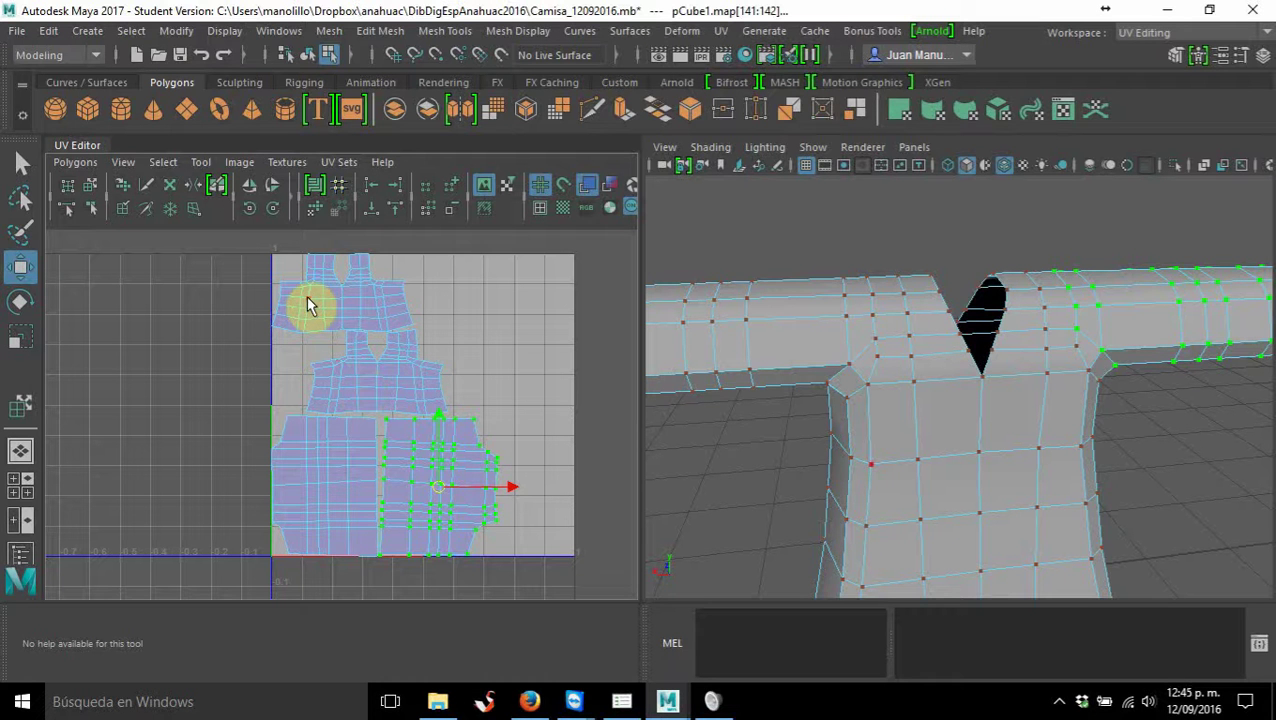
# Select the middle shell with Move UV Shell, then clear the UV selection
pyautogui.click(388, 392)
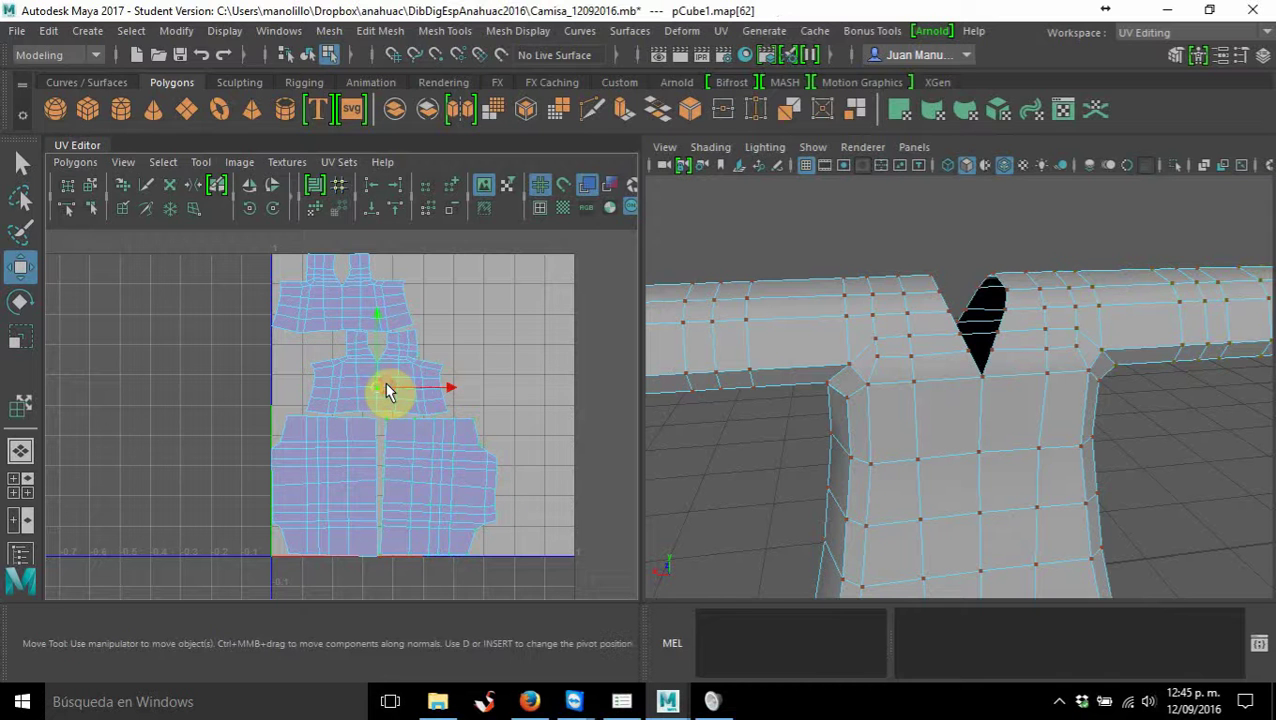
pyautogui.click(92, 187)
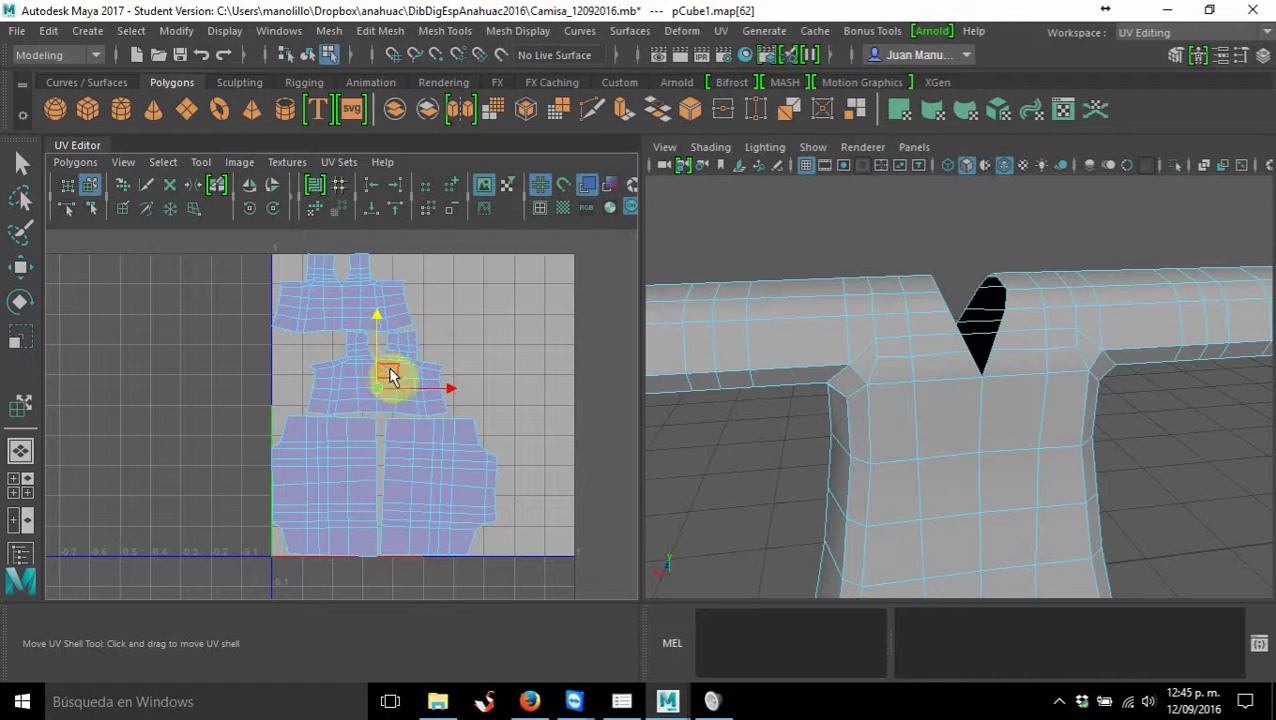
pyautogui.click(489, 326)
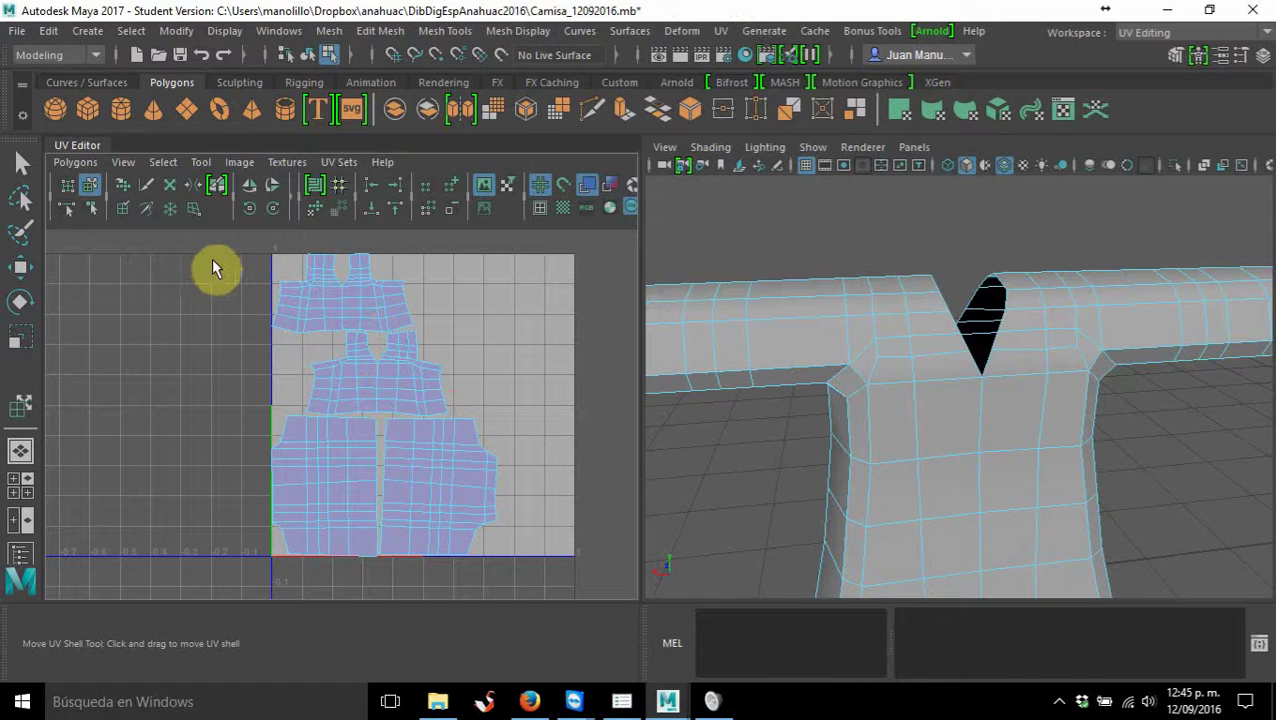